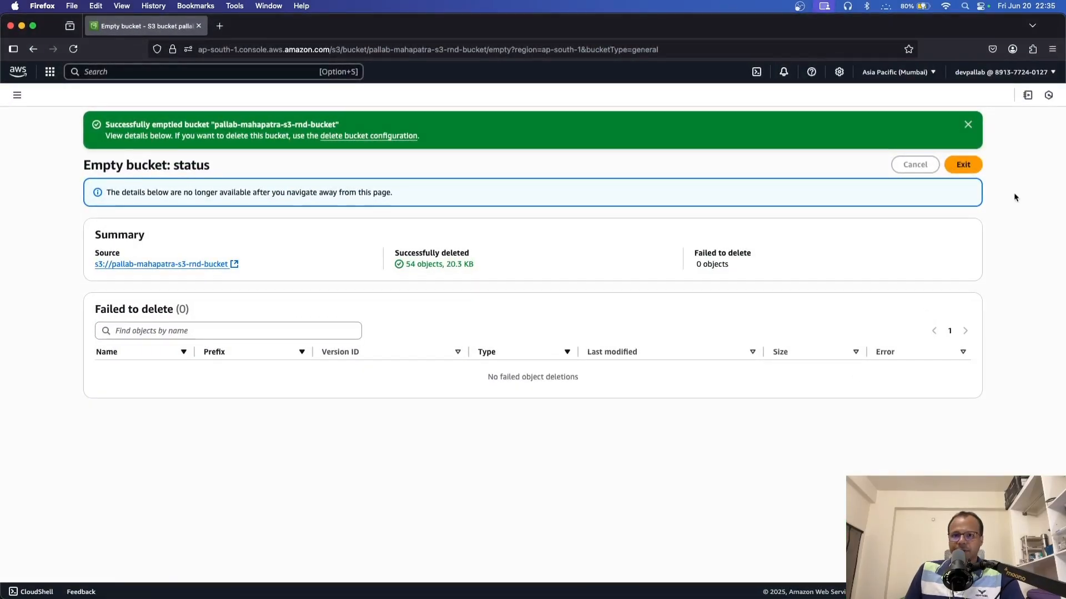
Step: Leave the empty-bucket status page and open the manual-bucketfor-research-purpose bucket from the general purpose buckets list
left_click(968, 124)
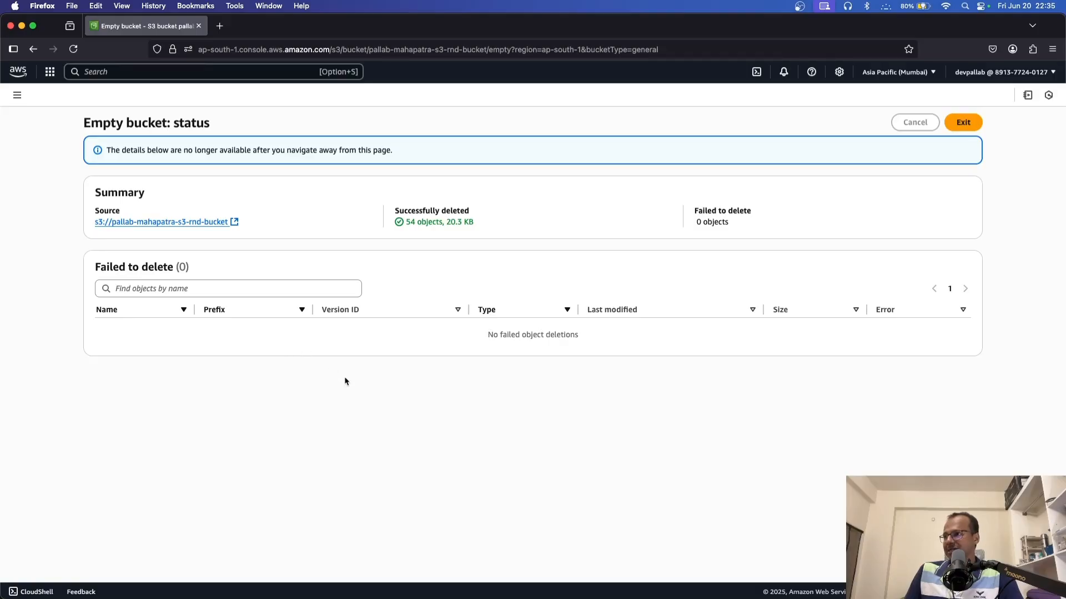
left_click(207, 223)
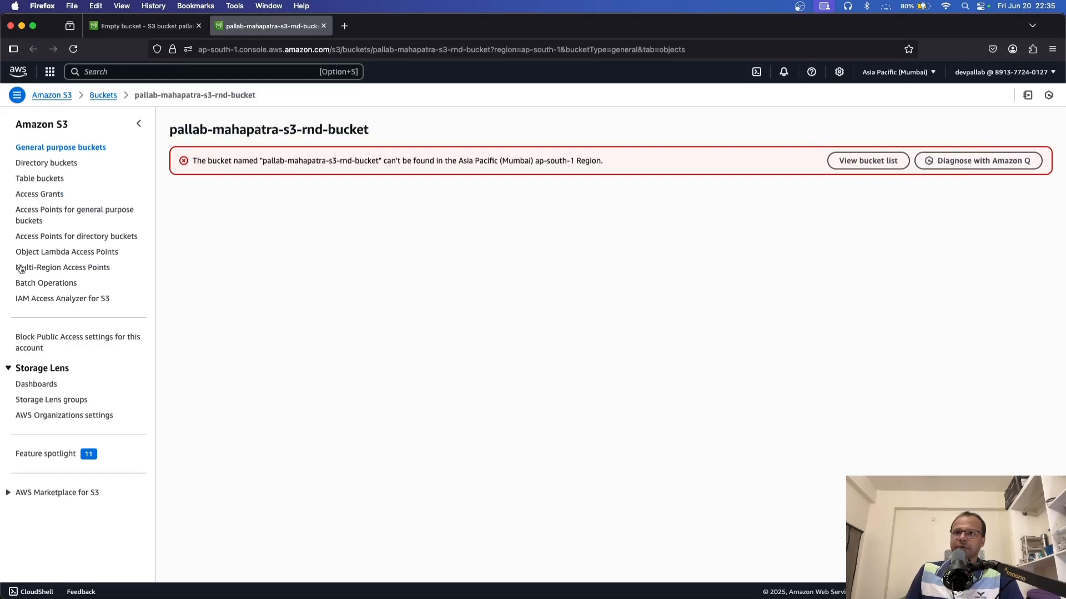
left_click(104, 96)
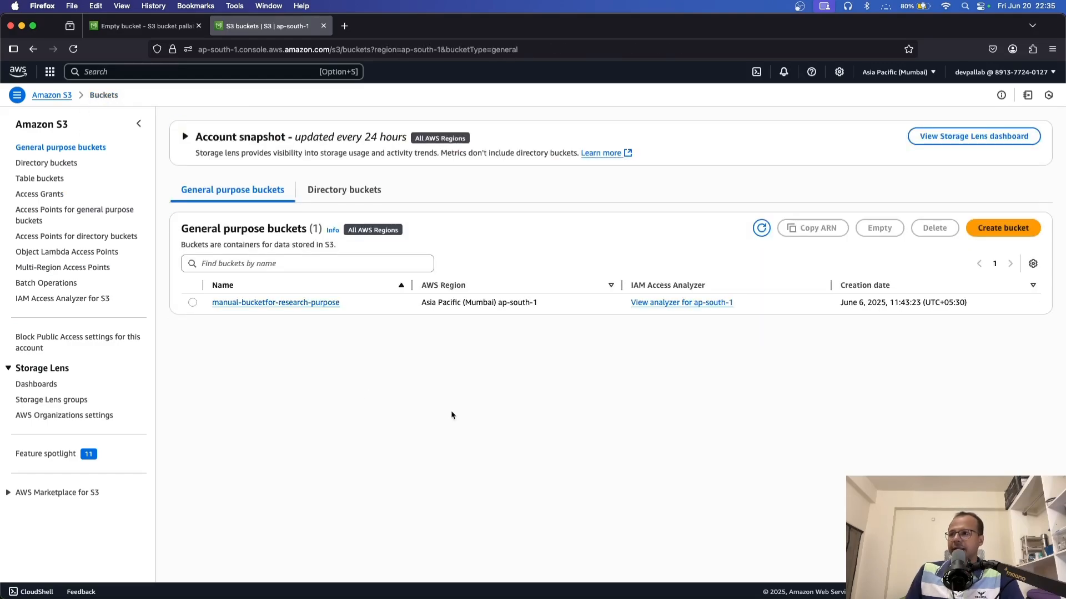
left_click(275, 303)
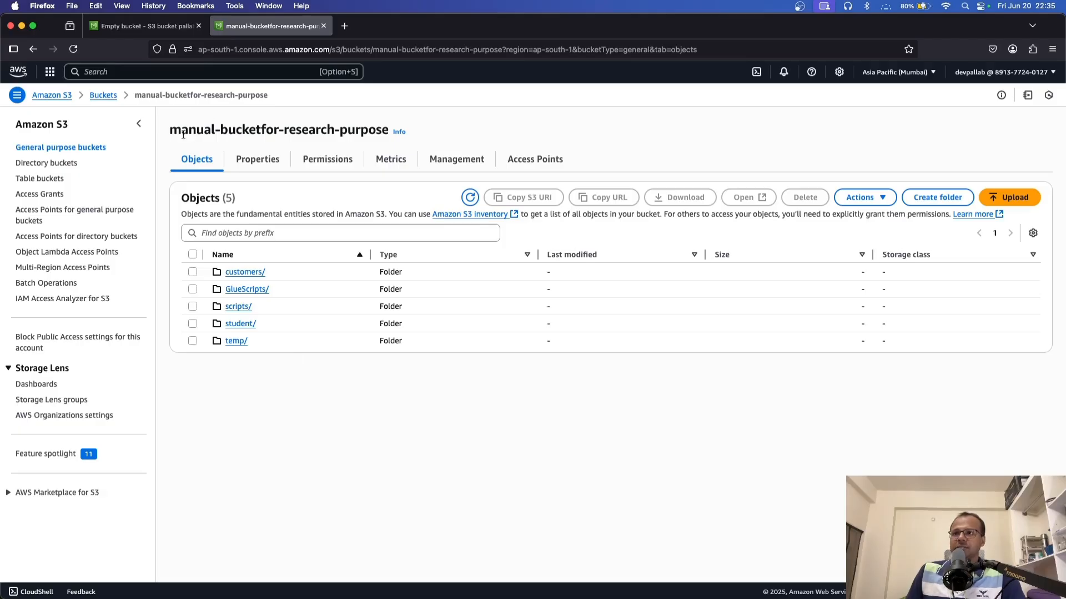
left_click_drag(172, 131, 430, 138)
left_click(358, 401)
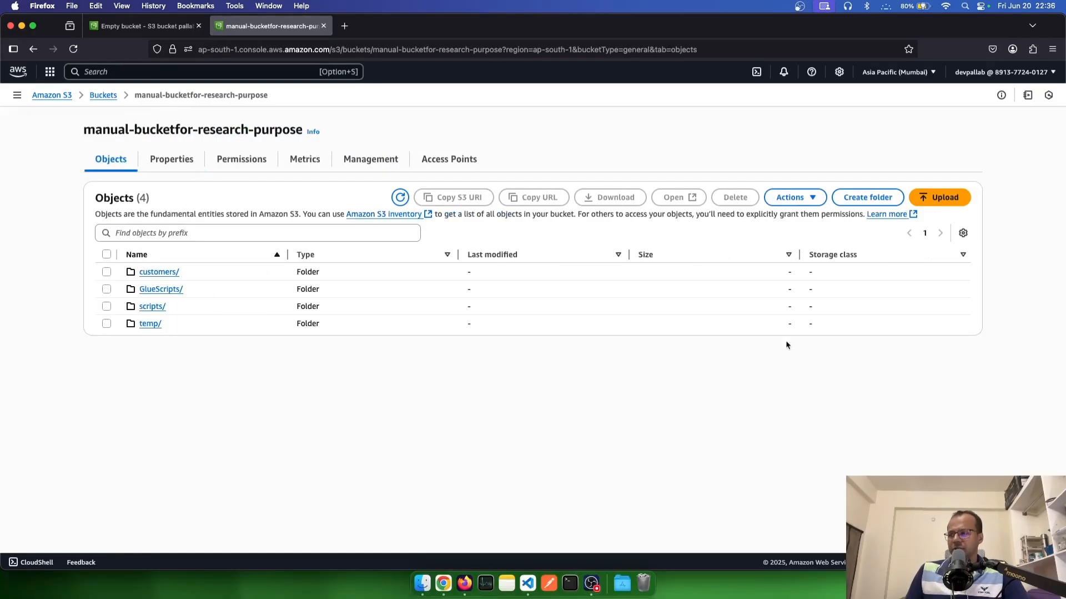
Step: Create a folder named student in the manual-bucketfor-research-purpose bucket
left_click(868, 197)
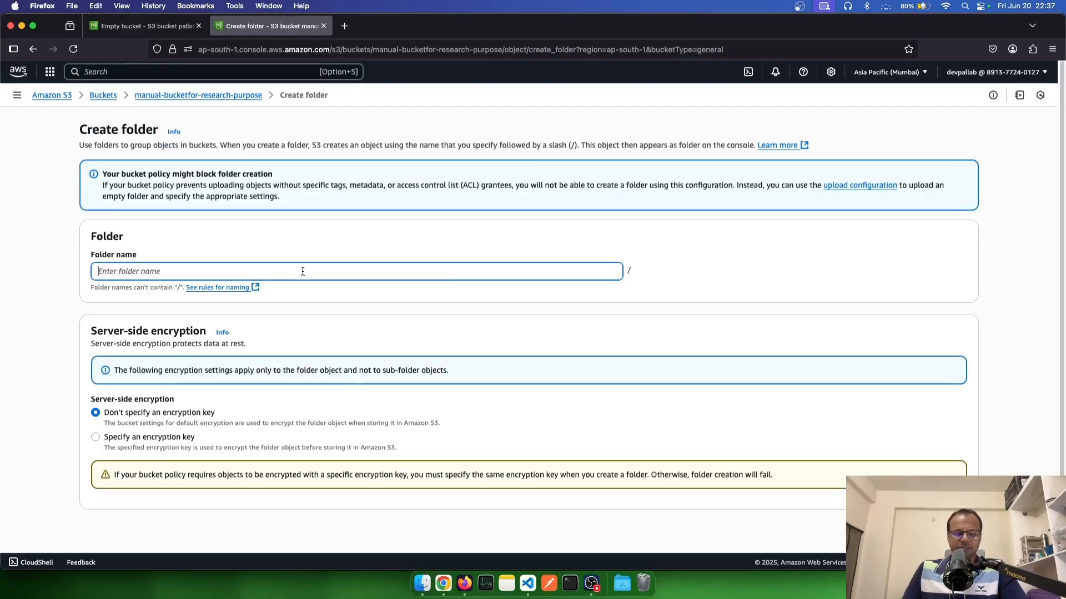
type("student")
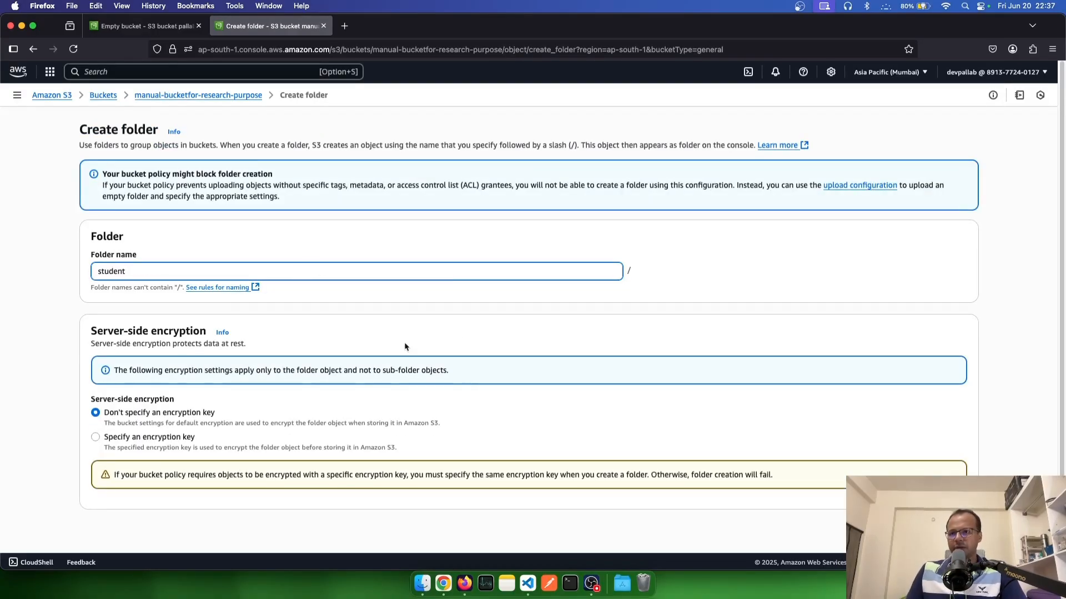
key("Return")
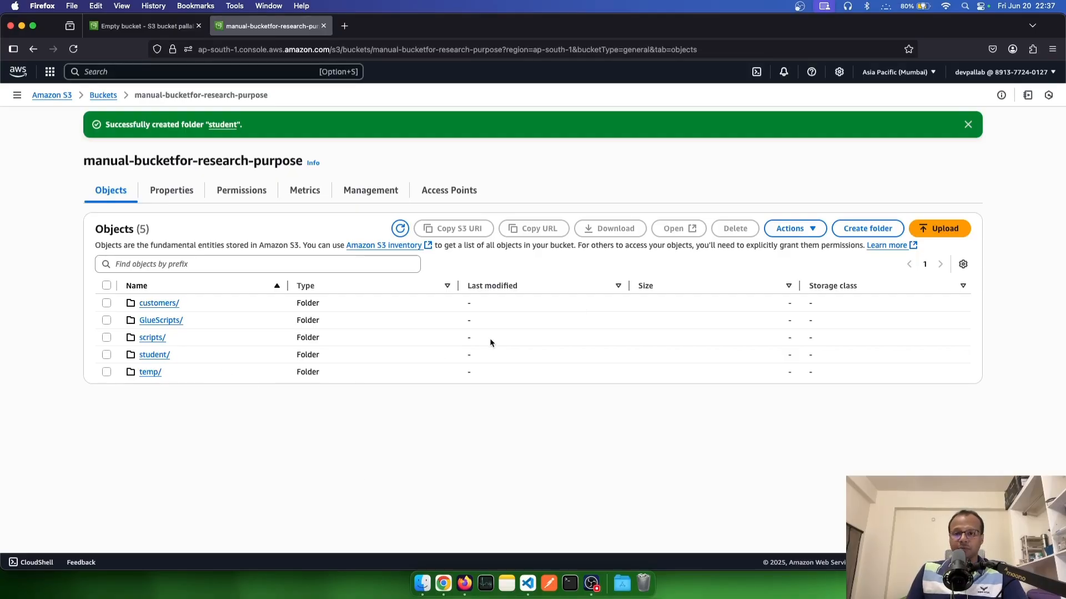
Step: Create another folder named forAthena at the root of the same bucket
left_click(868, 228)
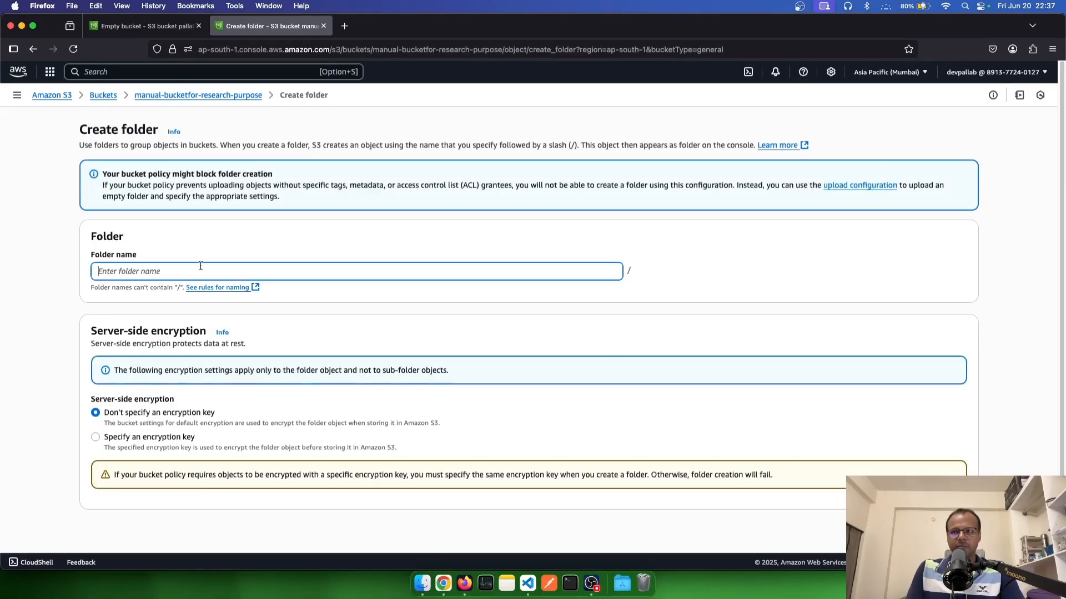
type("forAthena")
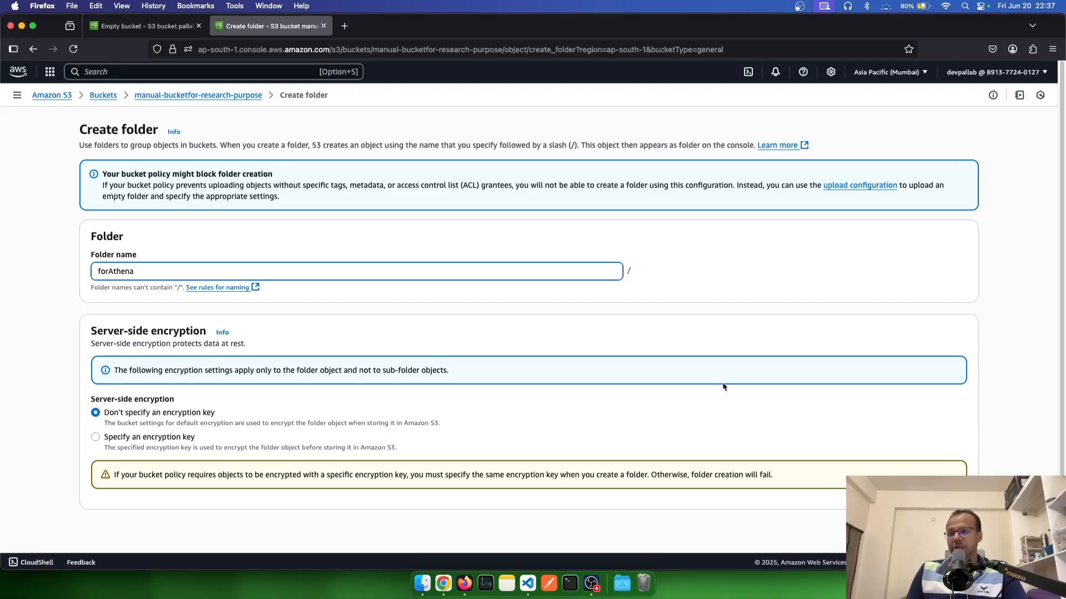
scroll(869, 408, "down", 1)
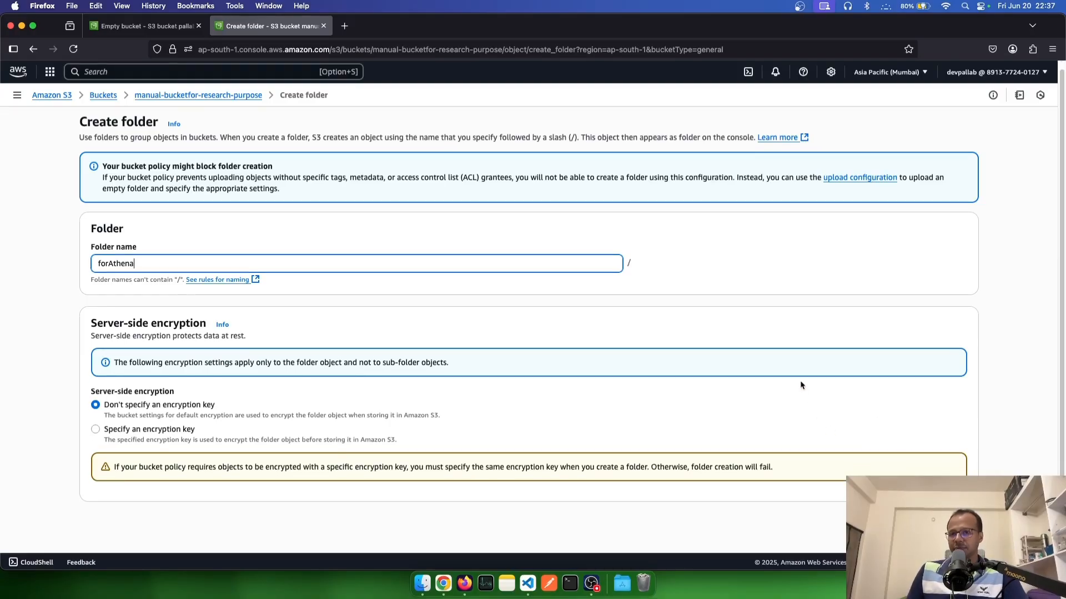
key("Return")
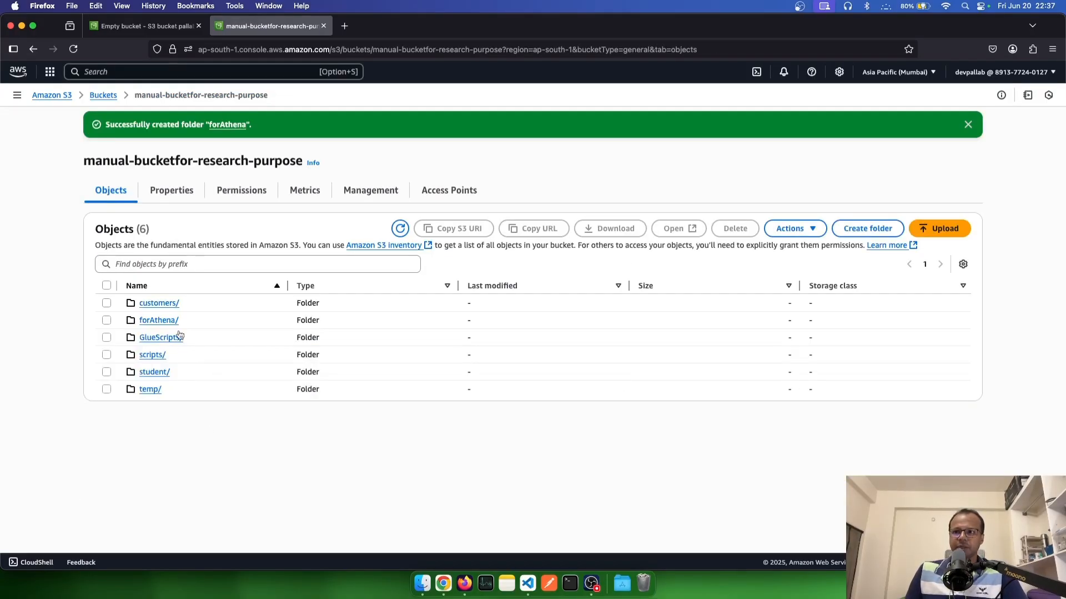
Step: Upload student.csv from the Downloads folder into the bucket's student/ folder
left_click(162, 375)
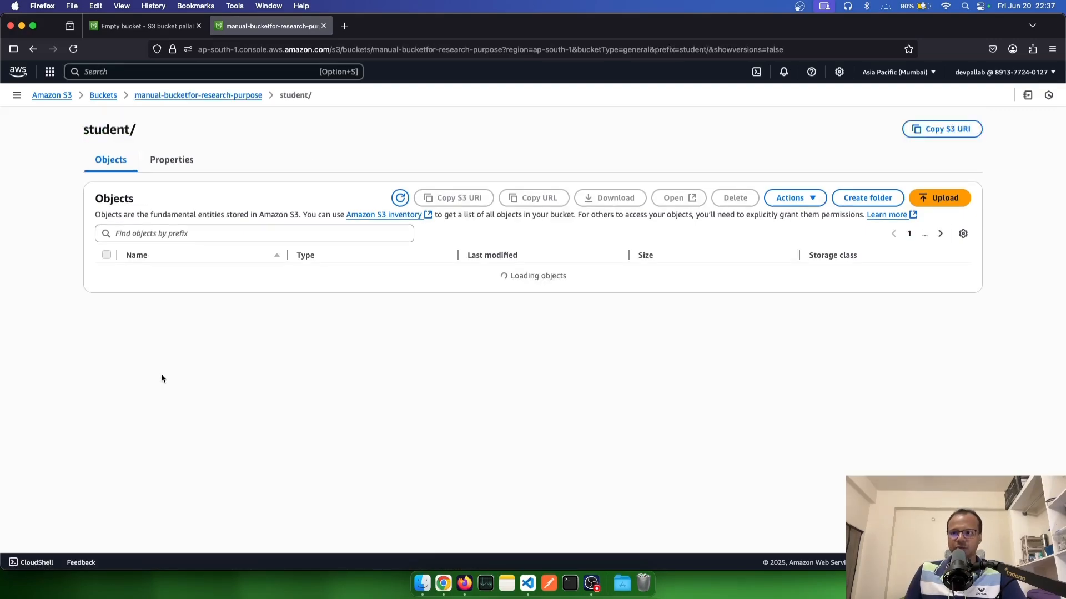
left_click(542, 309)
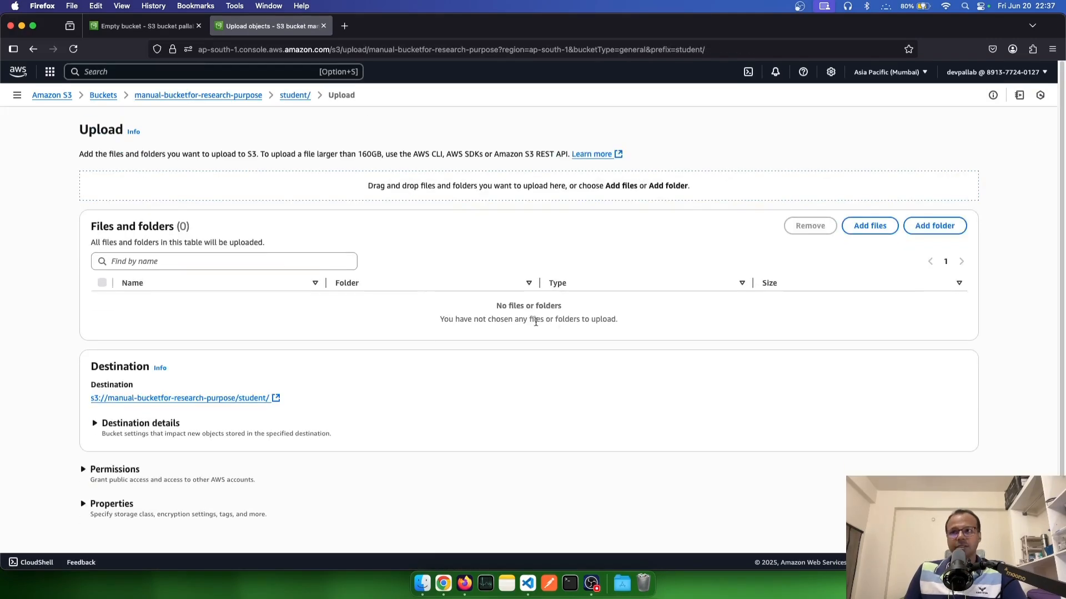
left_click(855, 239)
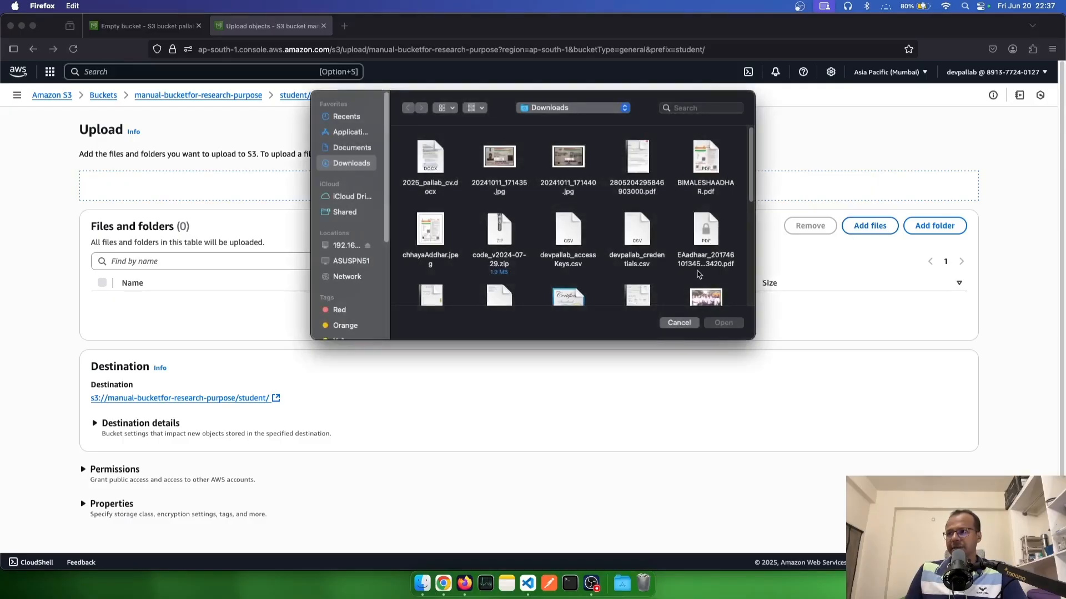
scroll(598, 228, "down", 5)
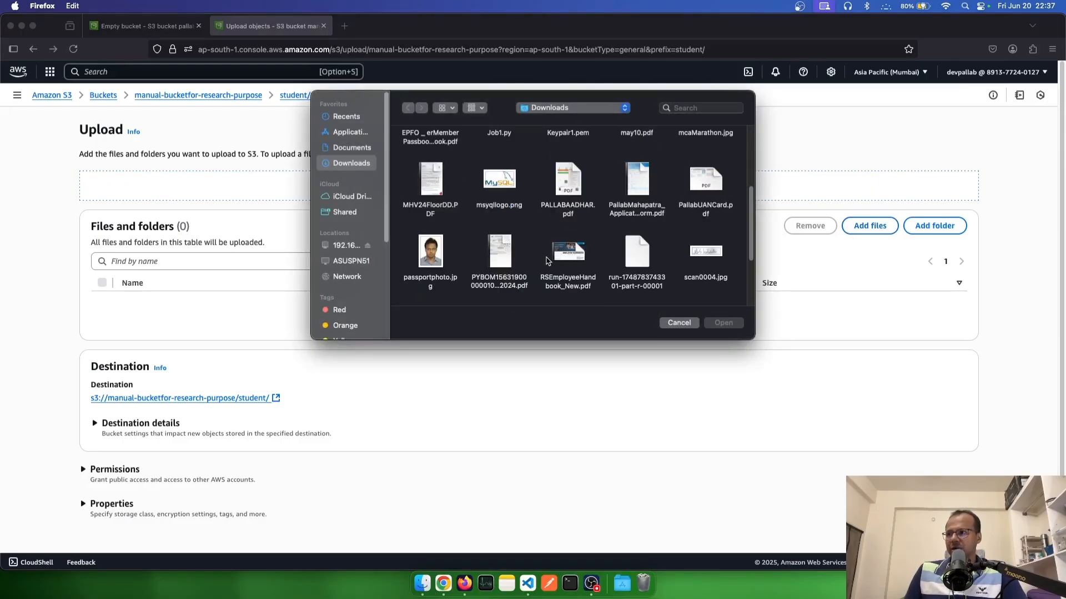
scroll(548, 261, "down", 3)
left_click(624, 236)
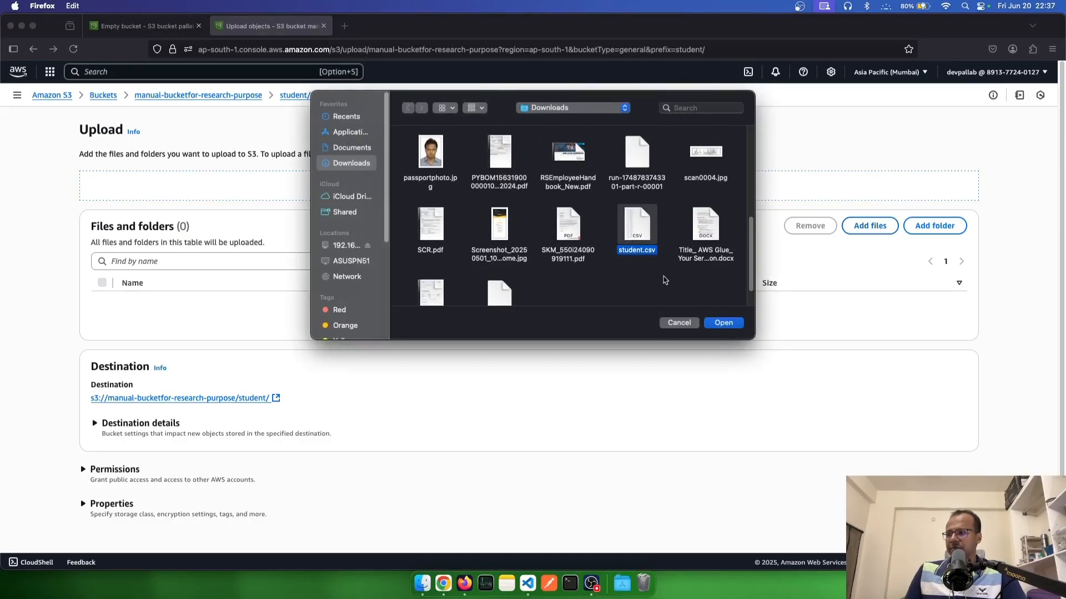
left_click(720, 323)
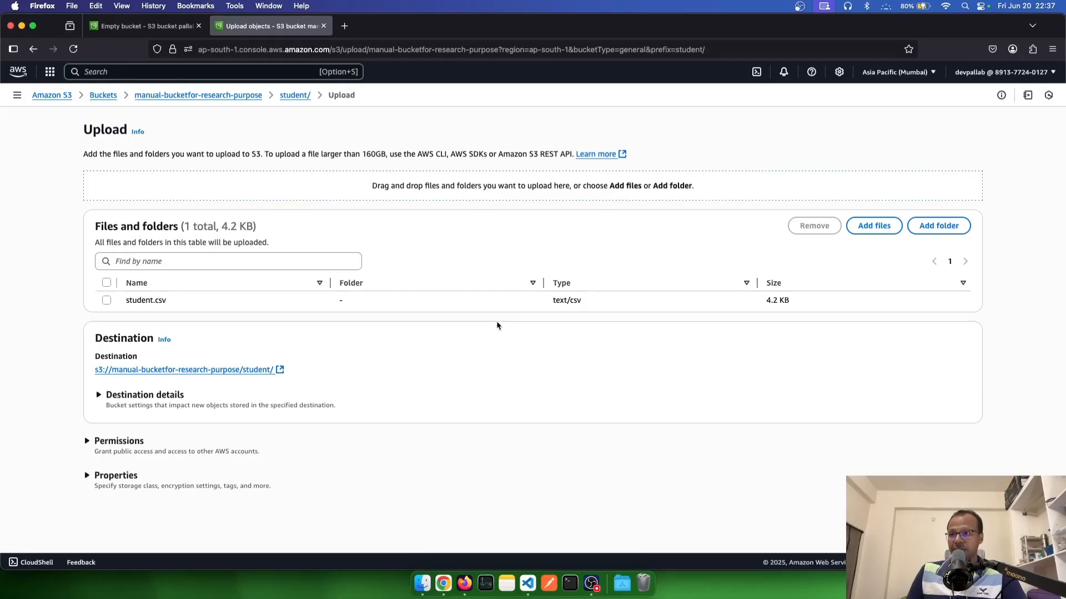
left_click(958, 512)
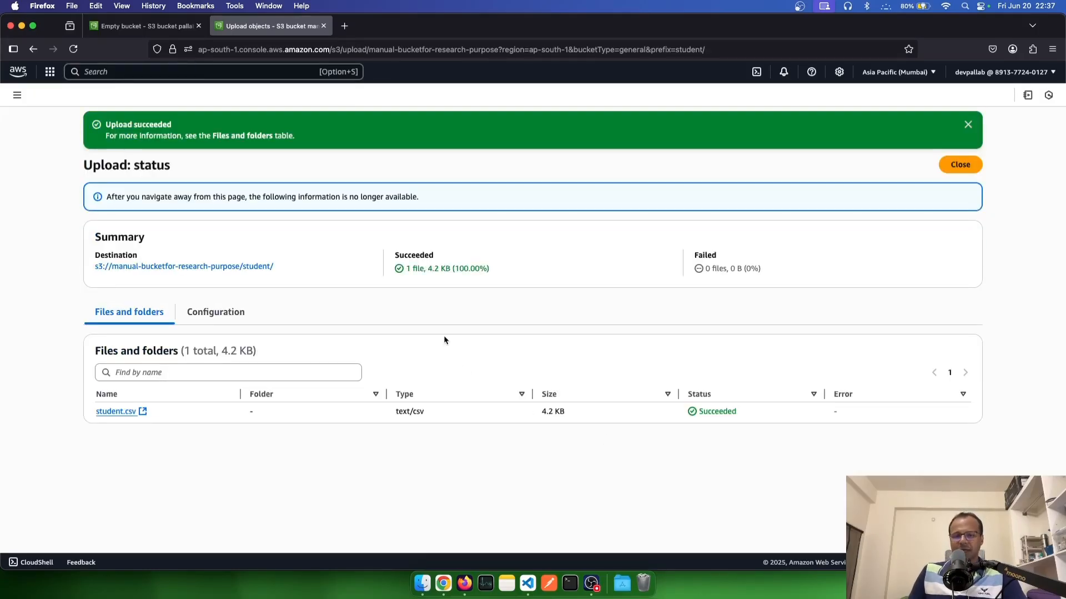
Step: Open the upload's destination folder student/ and check its path and the uploaded file
left_click(198, 267)
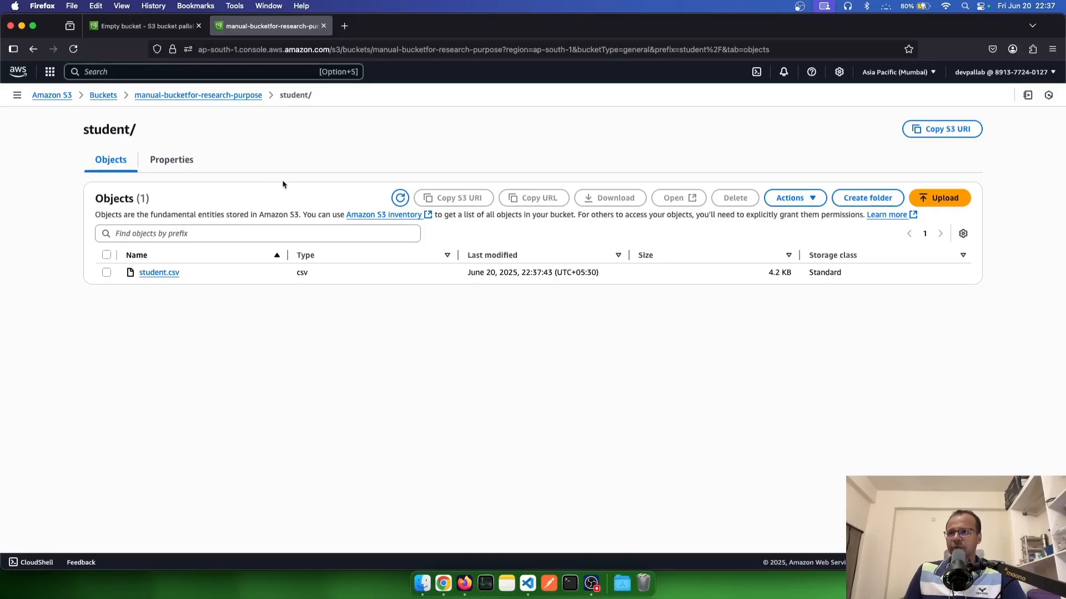
left_click_drag(281, 97, 308, 93)
left_click(307, 99)
left_click(305, 99)
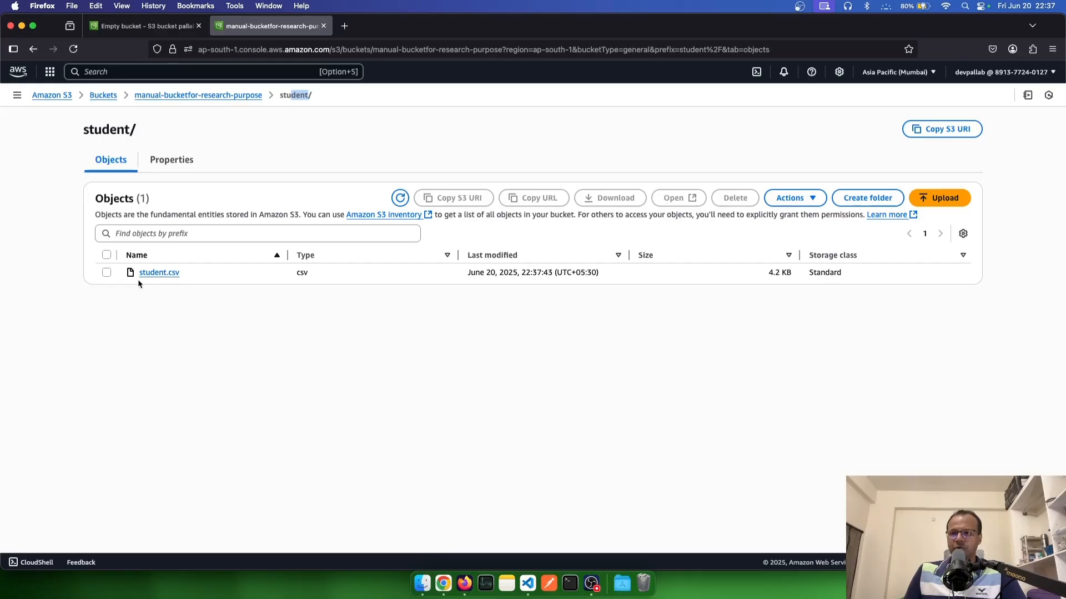
left_click(107, 273)
left_click(790, 198)
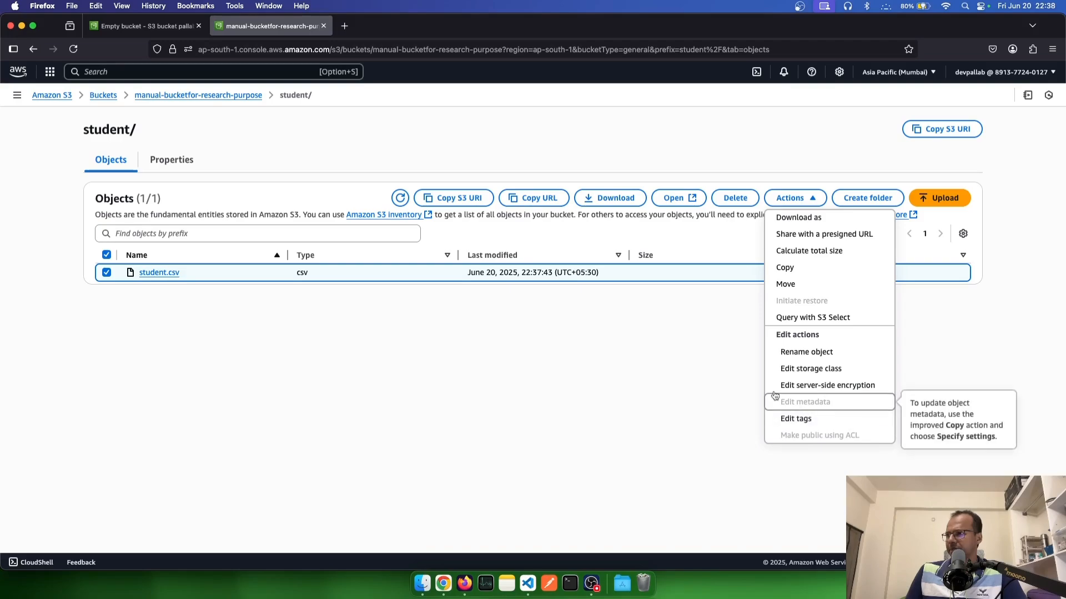
left_click(739, 375)
left_click(107, 273)
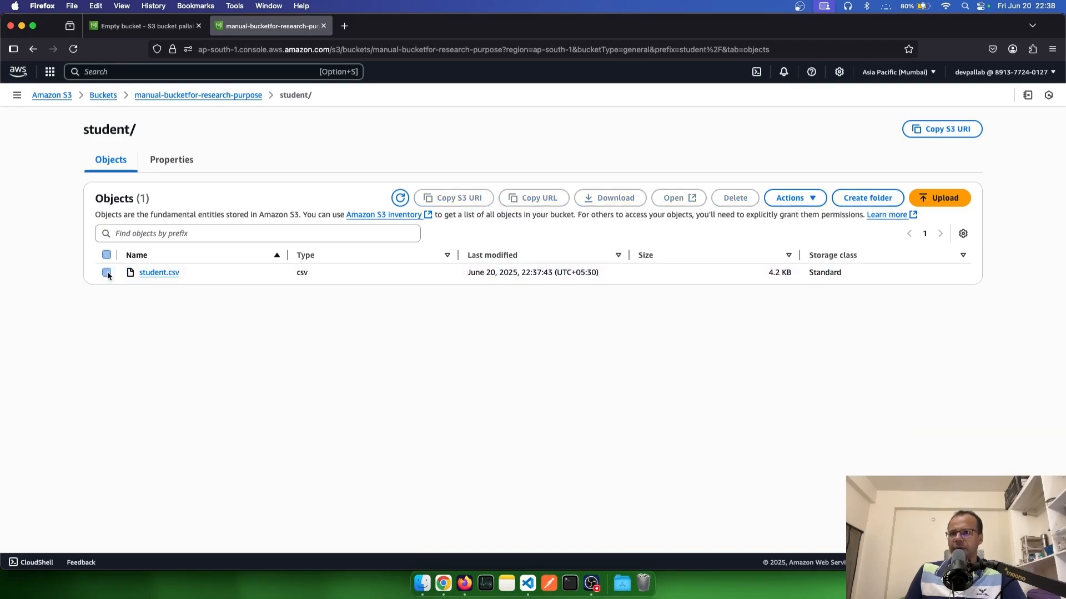
left_click(107, 272)
left_click(107, 273)
Step: Rename the object student.csv to data.csv, keeping the copied source settings, and dismiss the notification
left_click(107, 272)
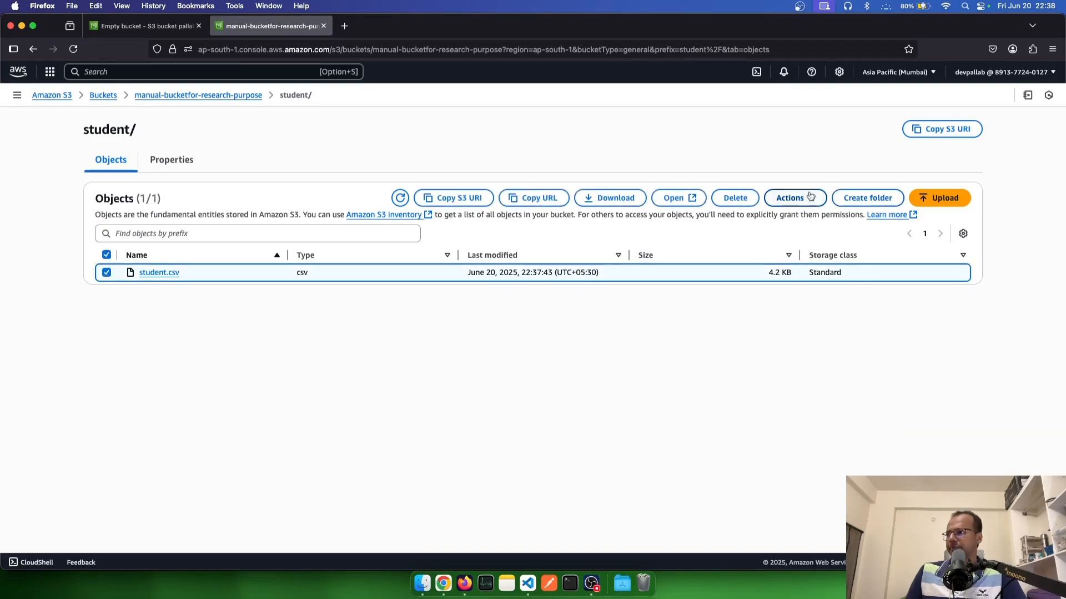
left_click(794, 198)
left_click(825, 349)
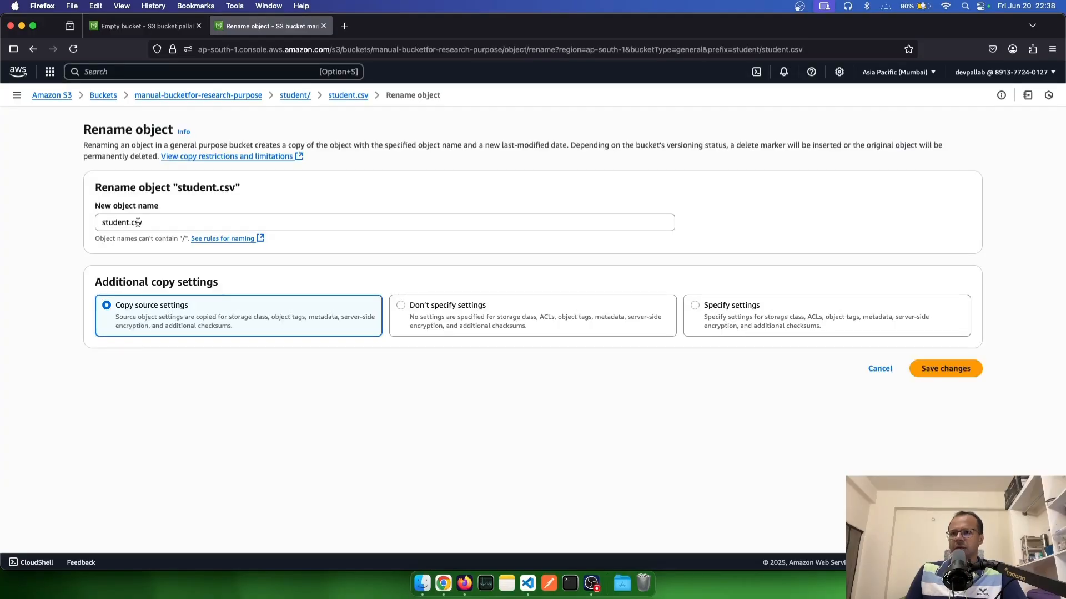
left_click_drag(129, 223, 106, 226)
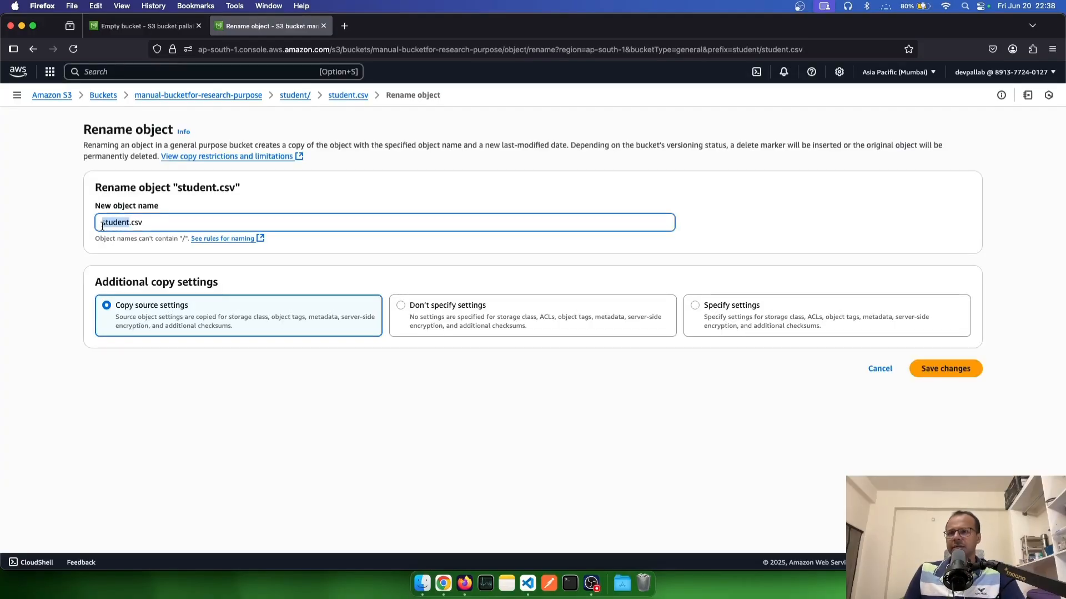
type("data")
left_click(950, 372)
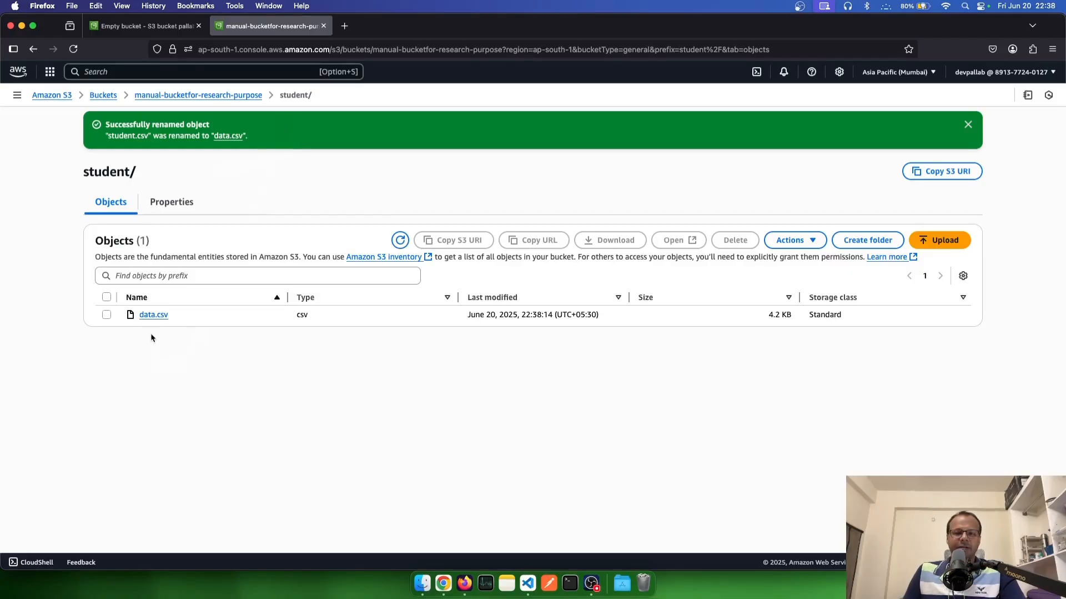
left_click(968, 125)
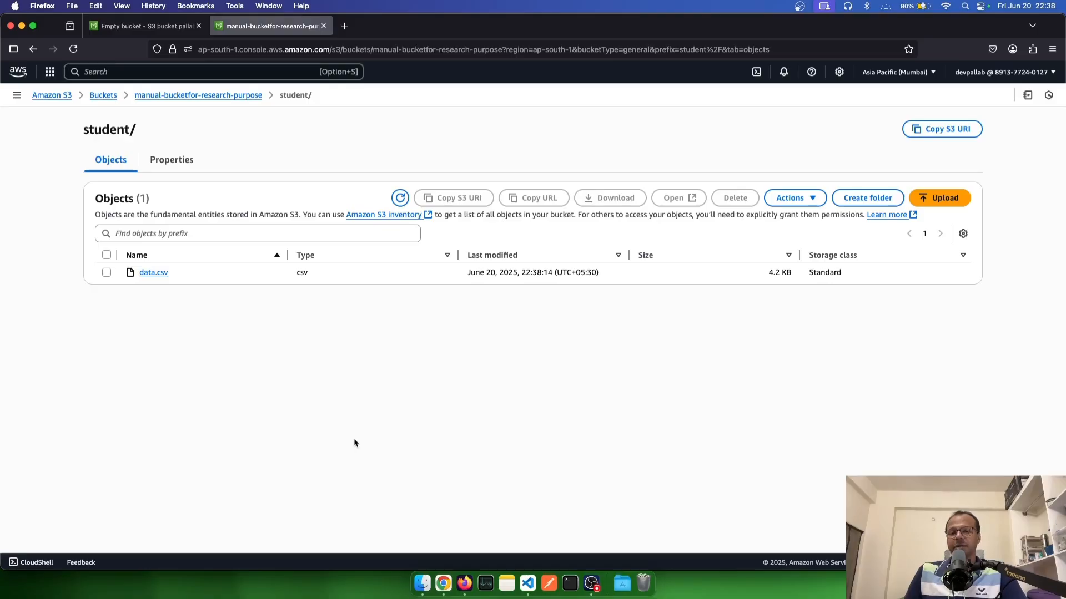
Step: Switch to Chrome, enlarge the AWS Console Home window and open the IAM service
left_click(443, 583)
left_click(190, 25)
key("super+w")
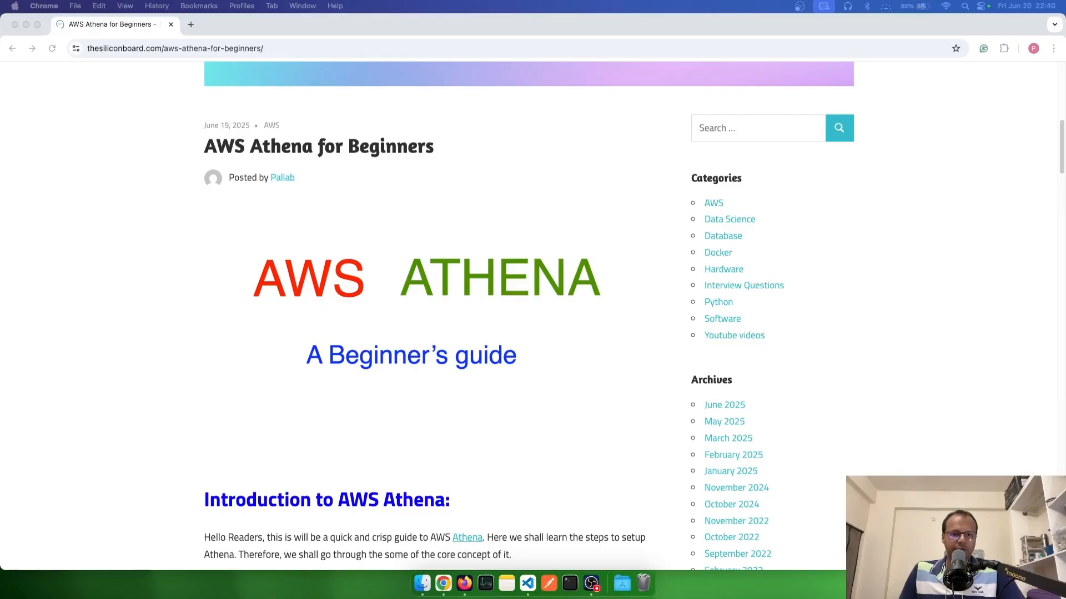
left_click_drag(0, 118, 264, 119)
left_click_drag(336, 112, 551, 81)
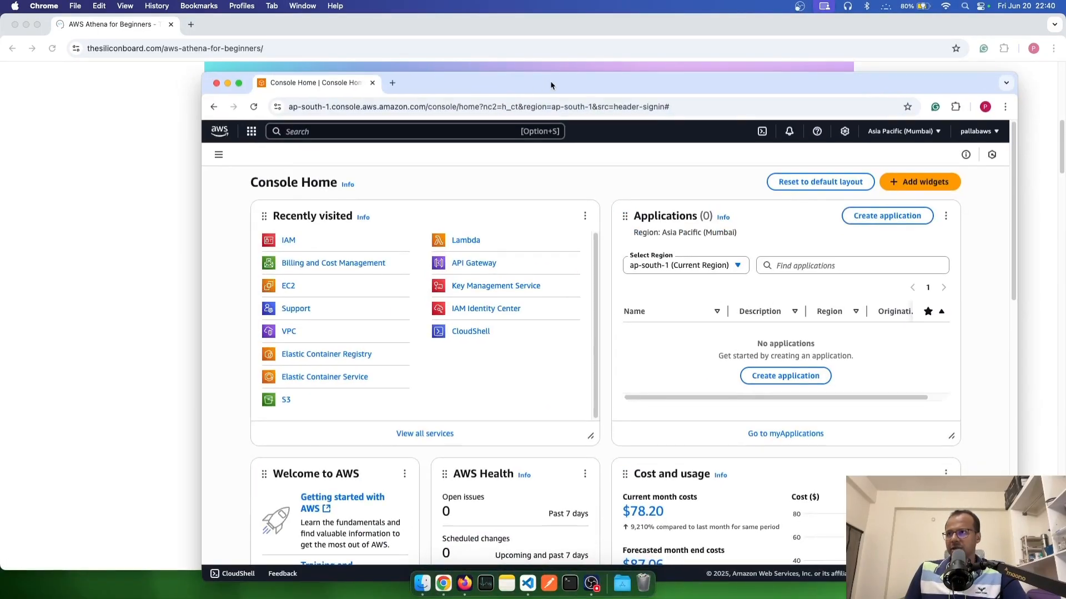
double_click(550, 81)
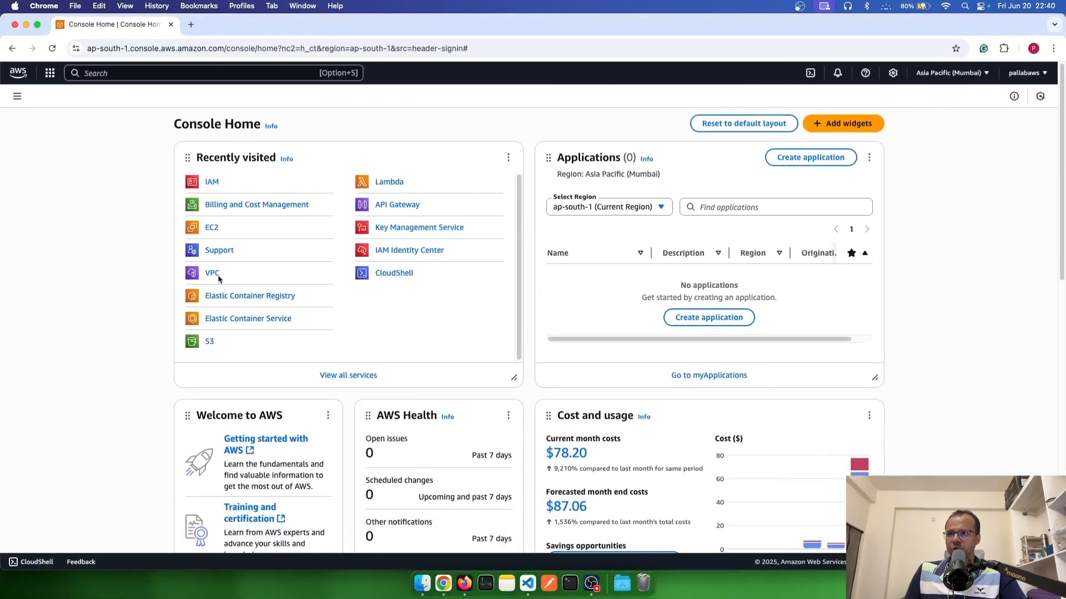
left_click(211, 183)
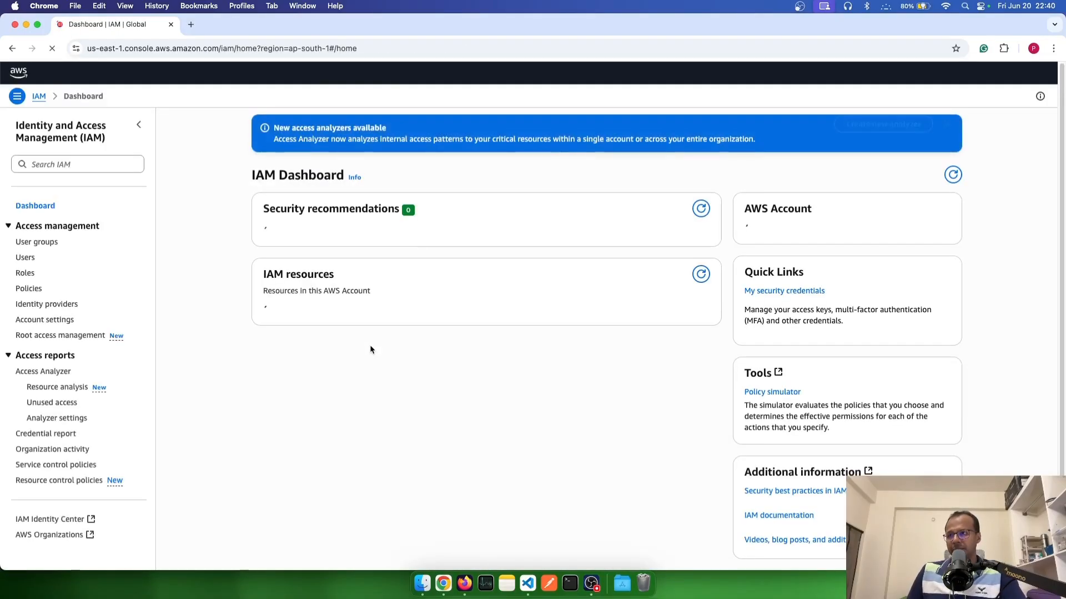
Step: Minimise the Firefox window showing the S3 folder, return to Chrome and open the IAM user groups list
left_click(464, 583)
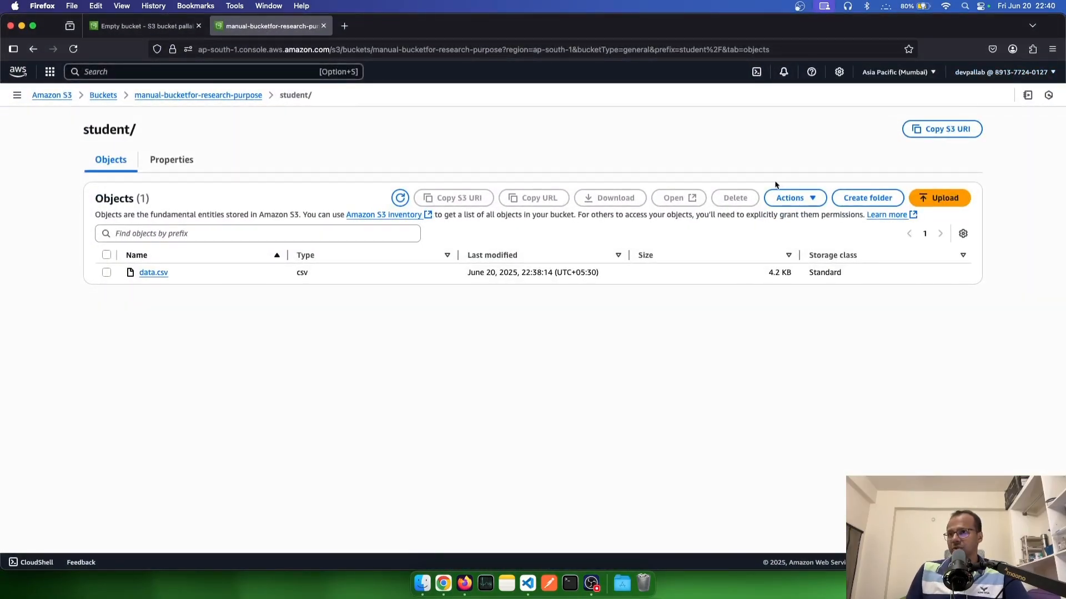
left_click(22, 26)
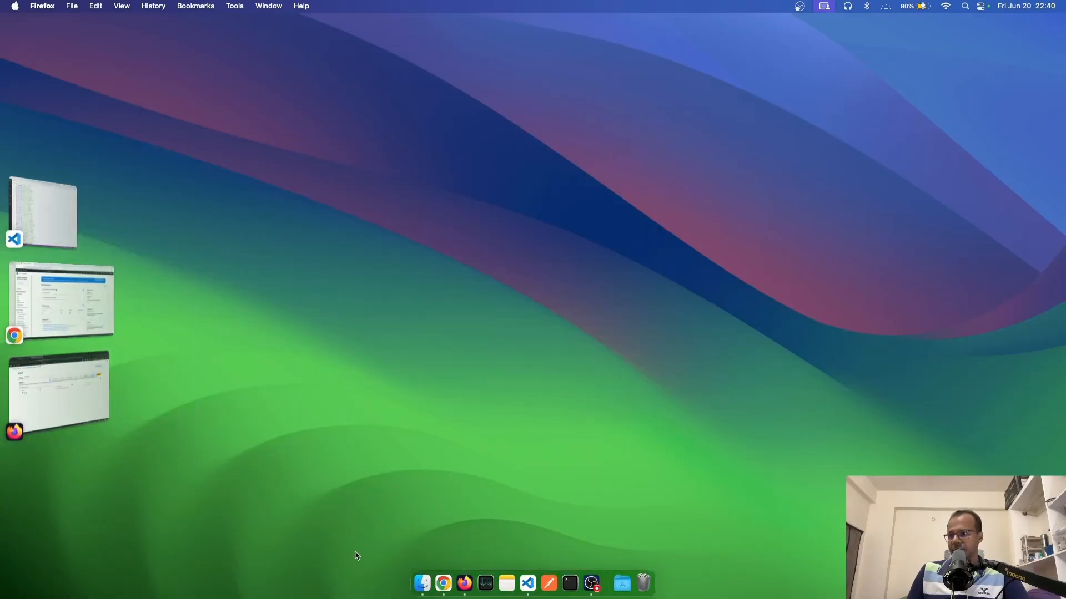
left_click(443, 583)
left_click(38, 242)
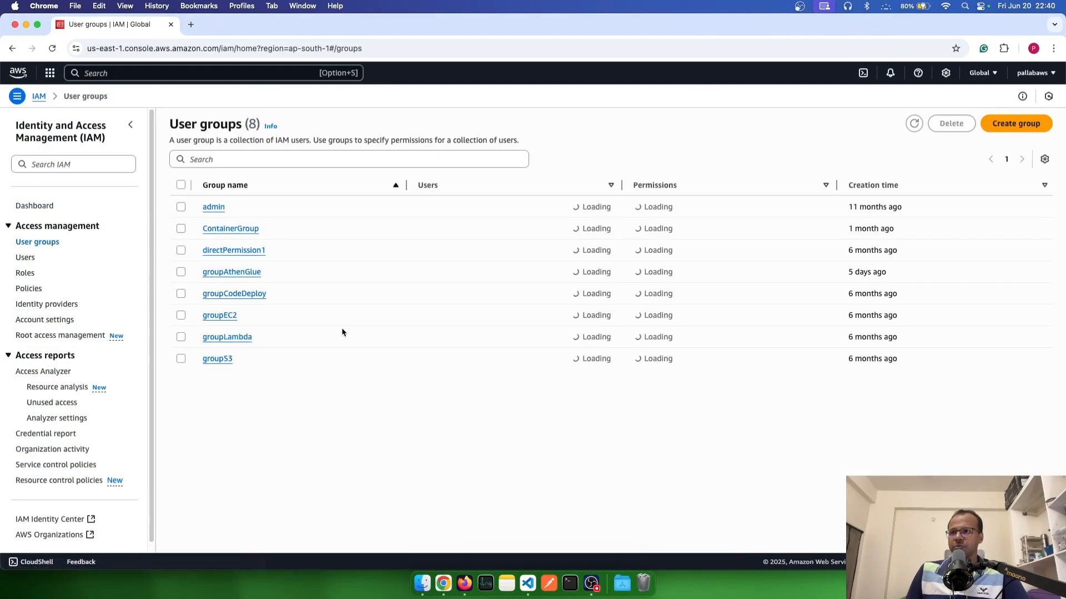
Step: Open the user group groupAthenGlue and examine its users and permissions
left_click(224, 275)
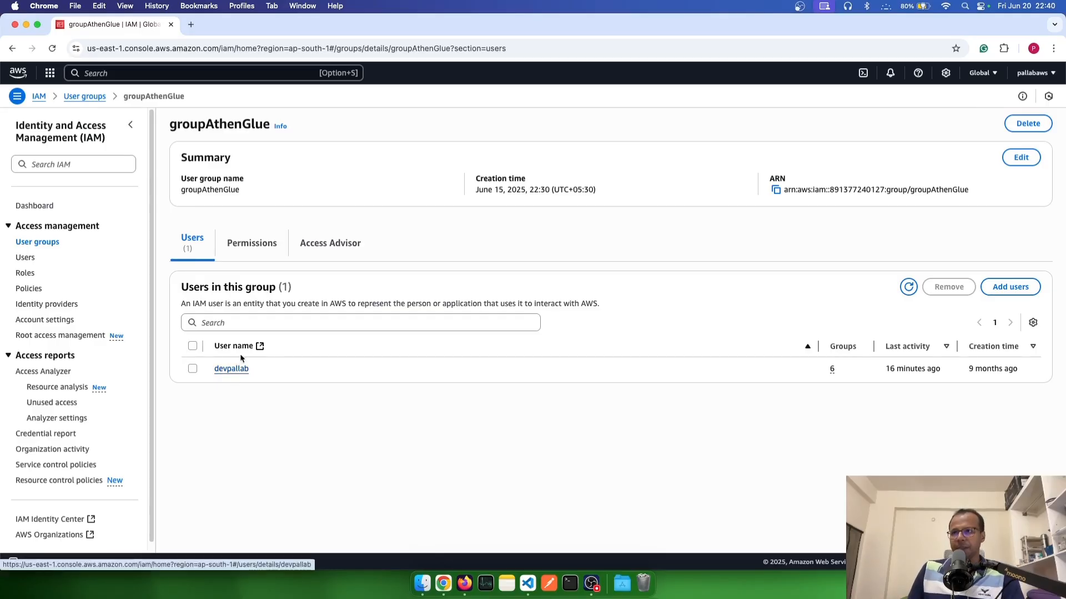
left_click(256, 250)
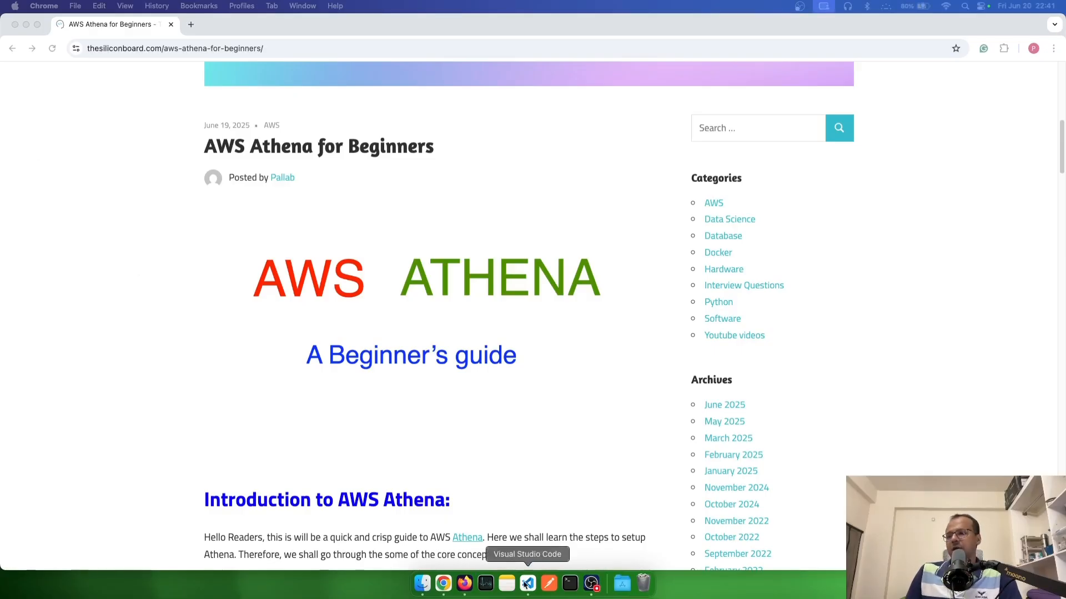
Step: Switch to Firefox and open the Athena service from the recently visited services in a new tab
left_click(466, 585)
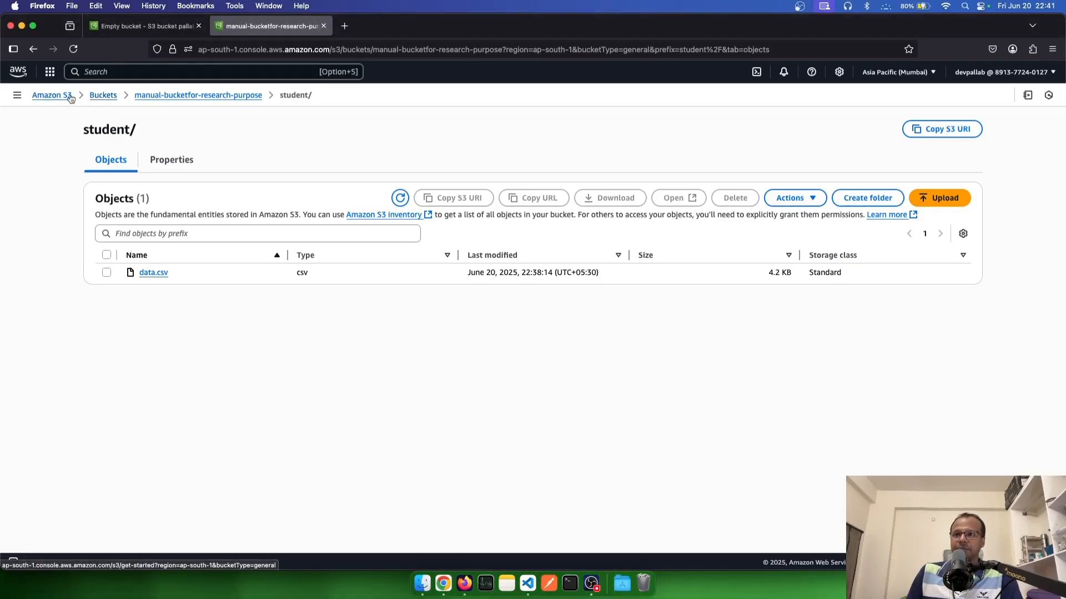
left_click(50, 71)
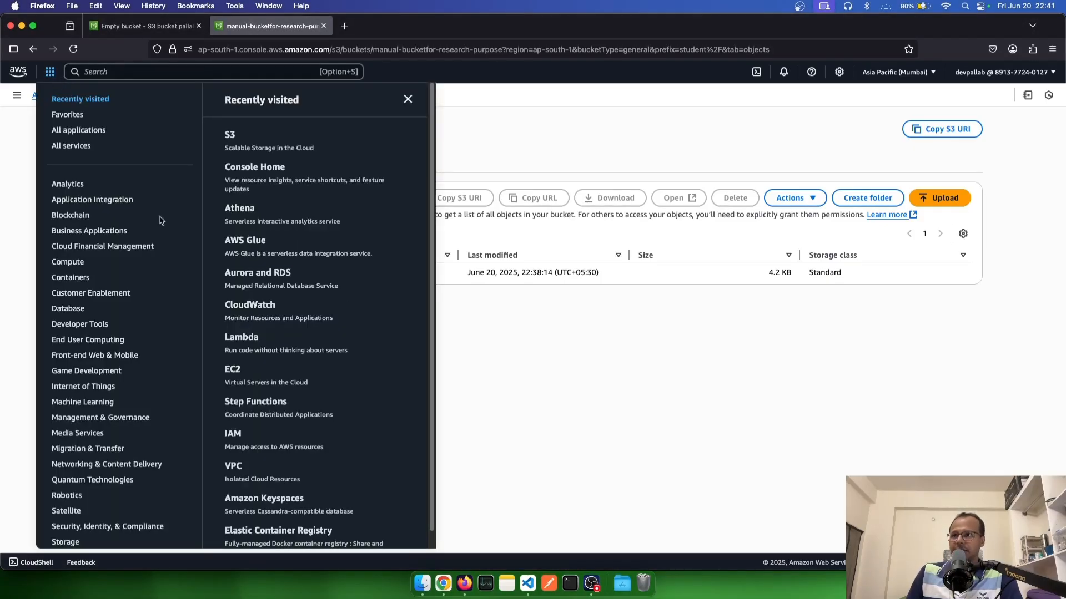
right_click(239, 208)
left_click(264, 213)
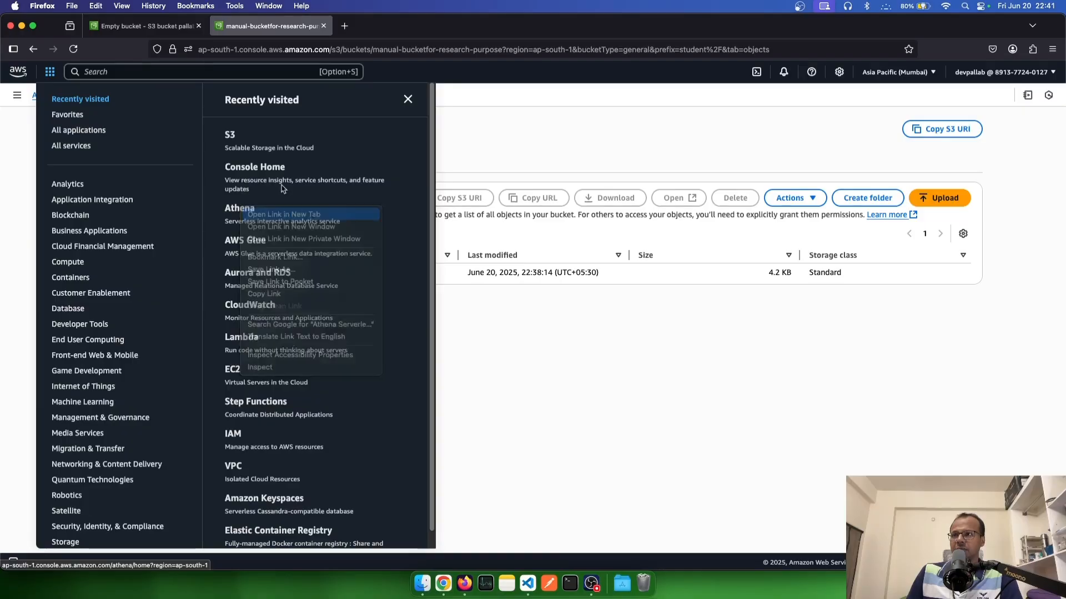
left_click(381, 25)
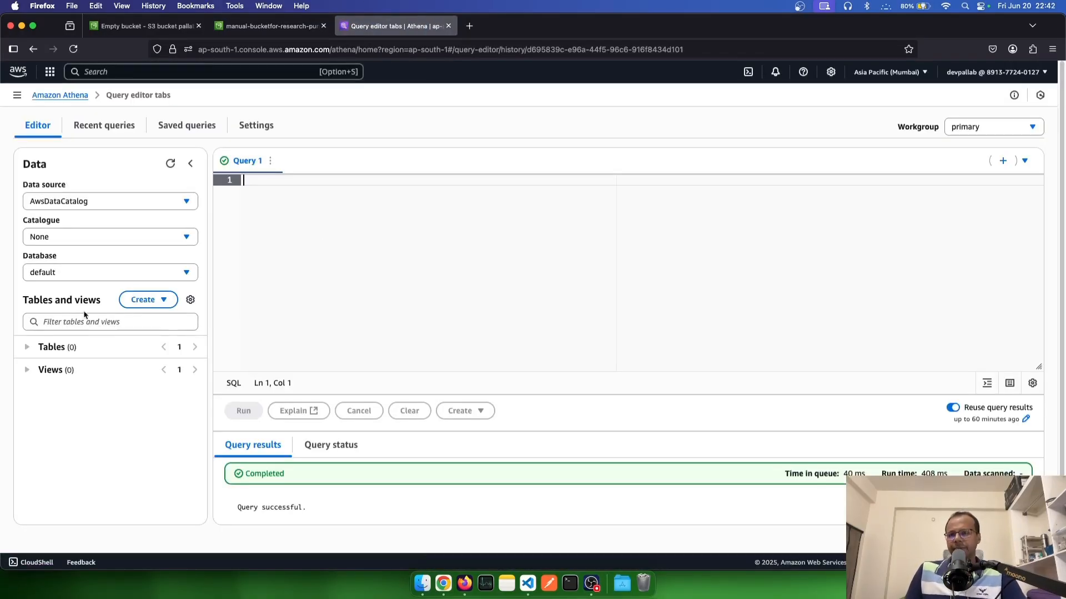
Step: Check the selected database and its tables in the Athena query editor
left_click(112, 274)
left_click(112, 274)
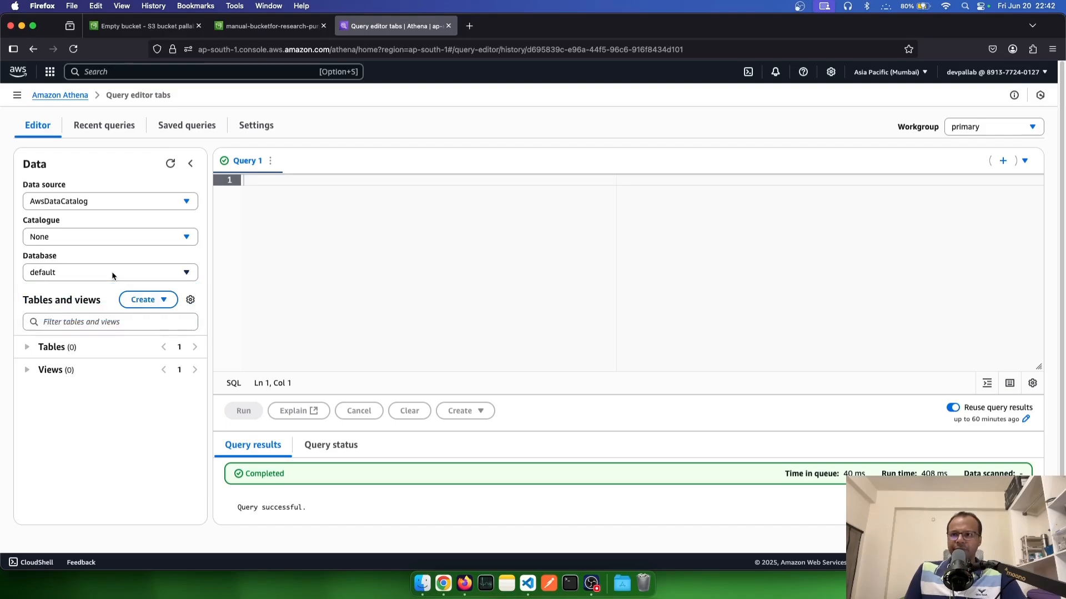
left_click_drag(64, 347, 118, 349)
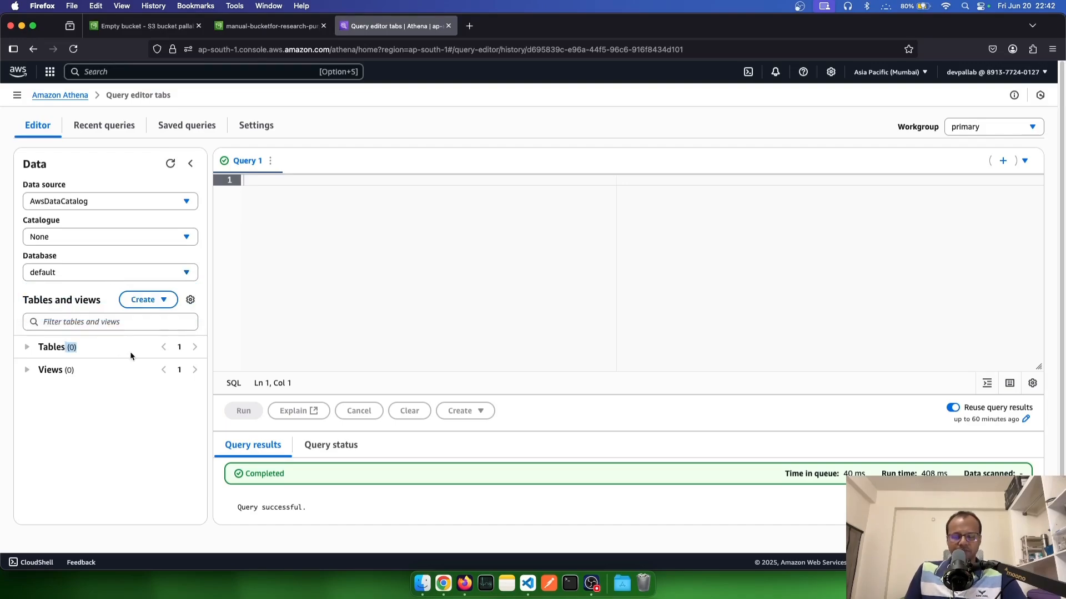
left_click(443, 286)
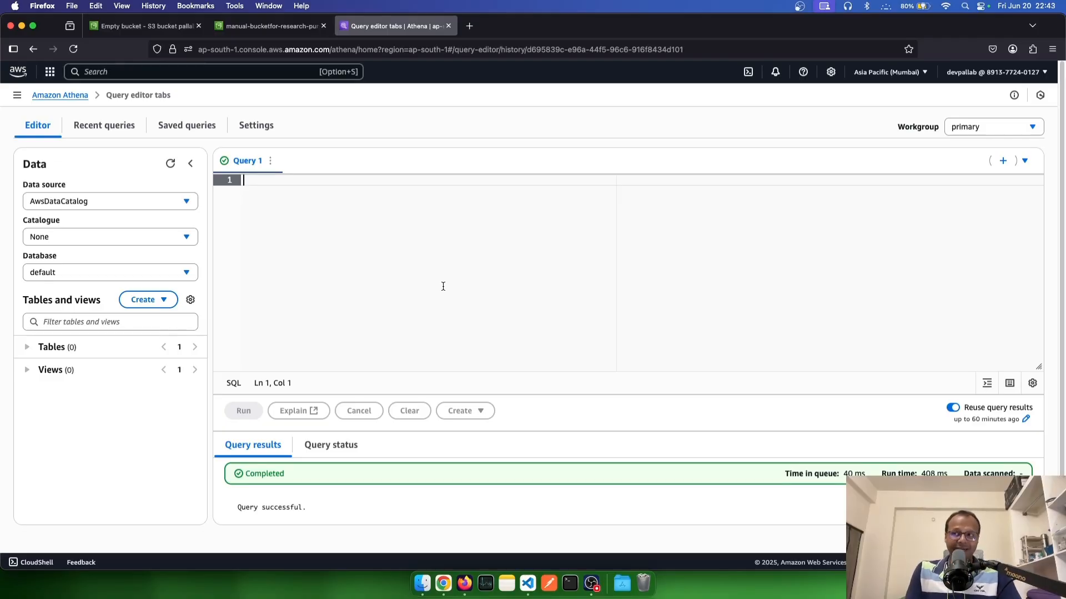
type("dtasba")
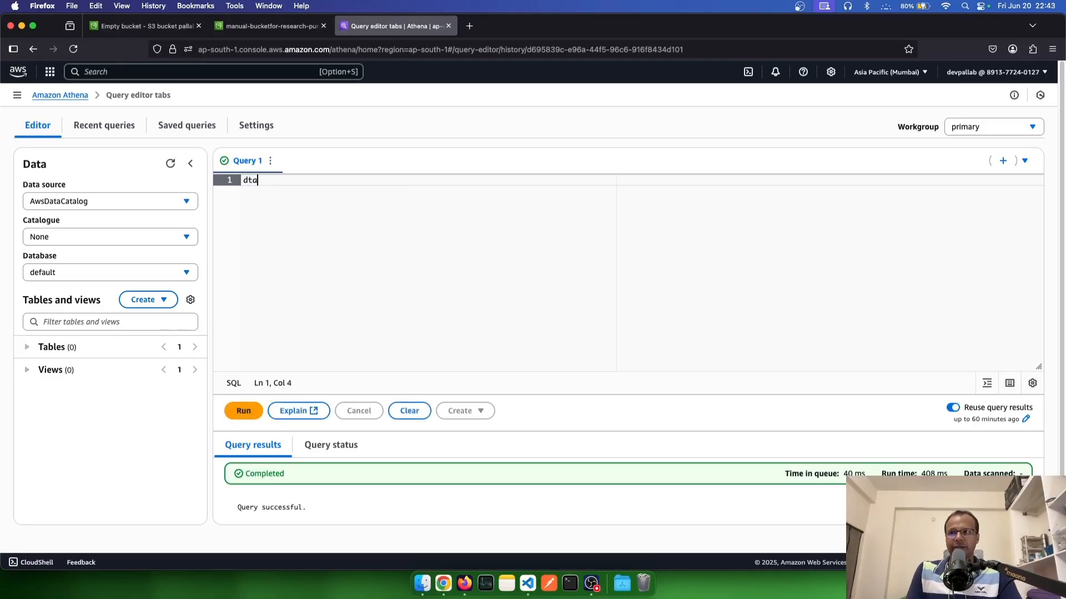
key("BackSpace")
key("BackSpace")
key("BackSpace")
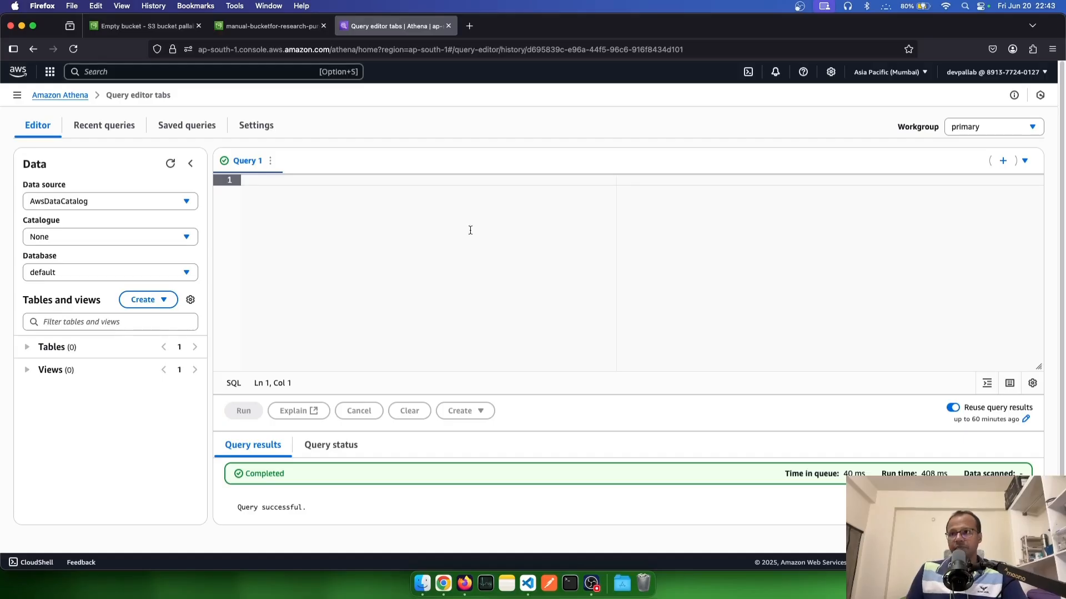
Step: Check Athena's query result location in the settings, open it for editing and clear the existing S3 path
left_click(261, 132)
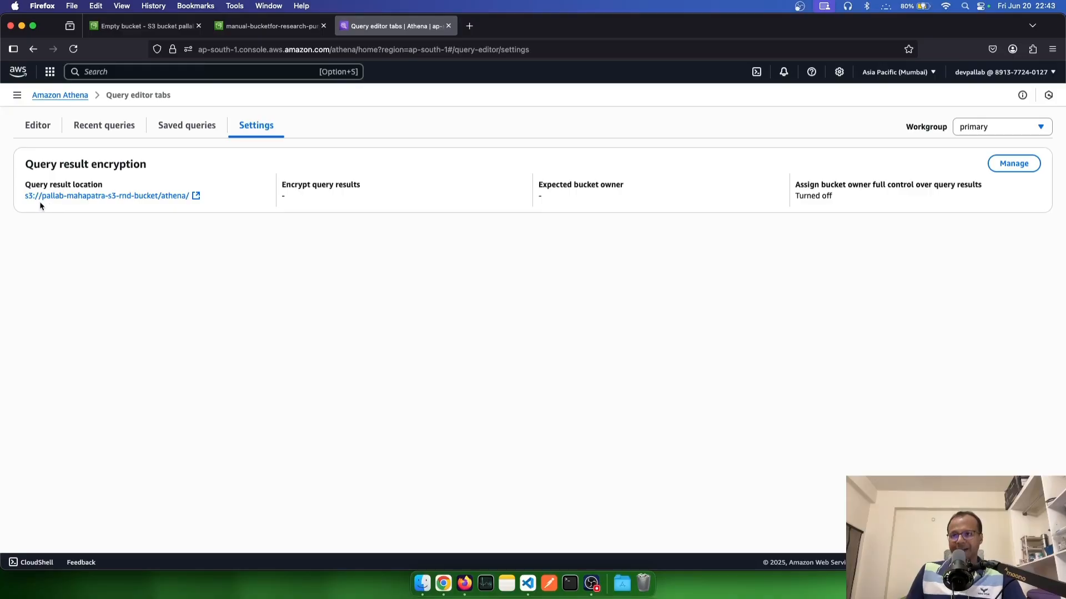
left_click_drag(40, 206, 195, 213)
left_click(203, 212)
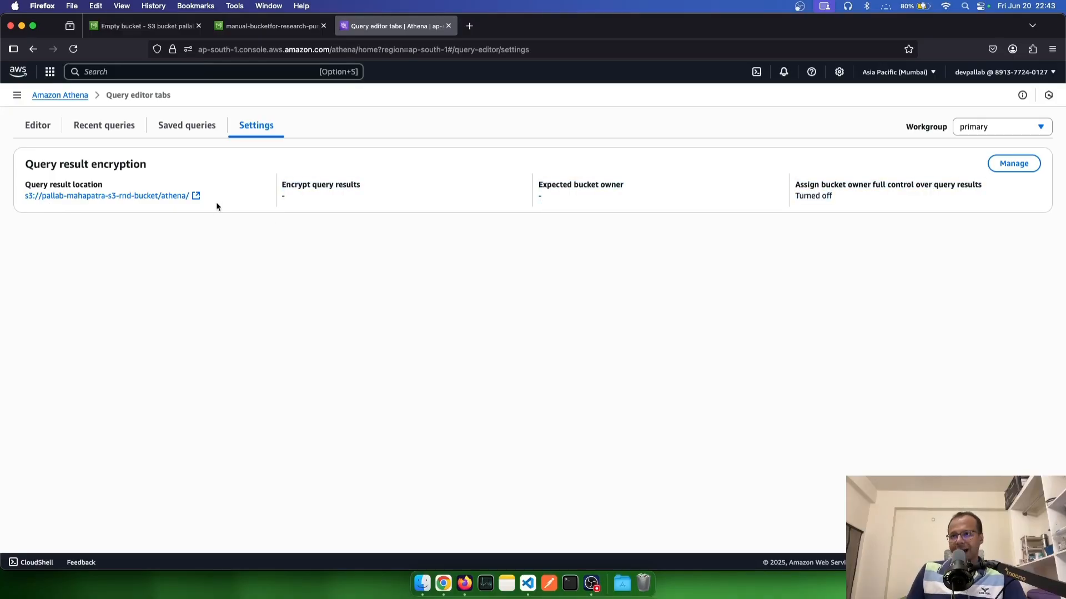
left_click(1014, 168)
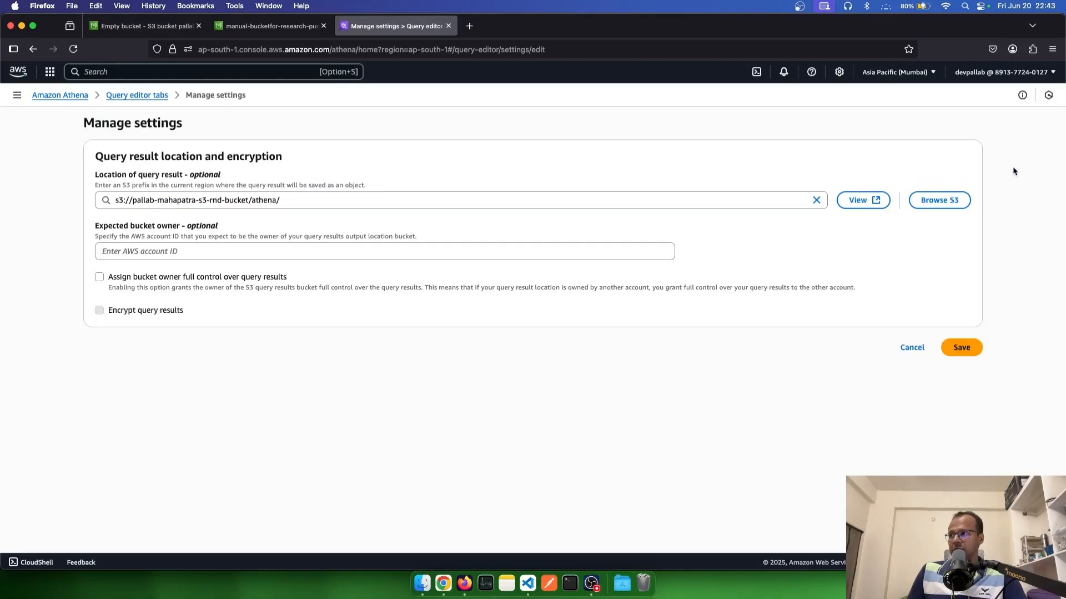
left_click_drag(281, 200, 70, 195)
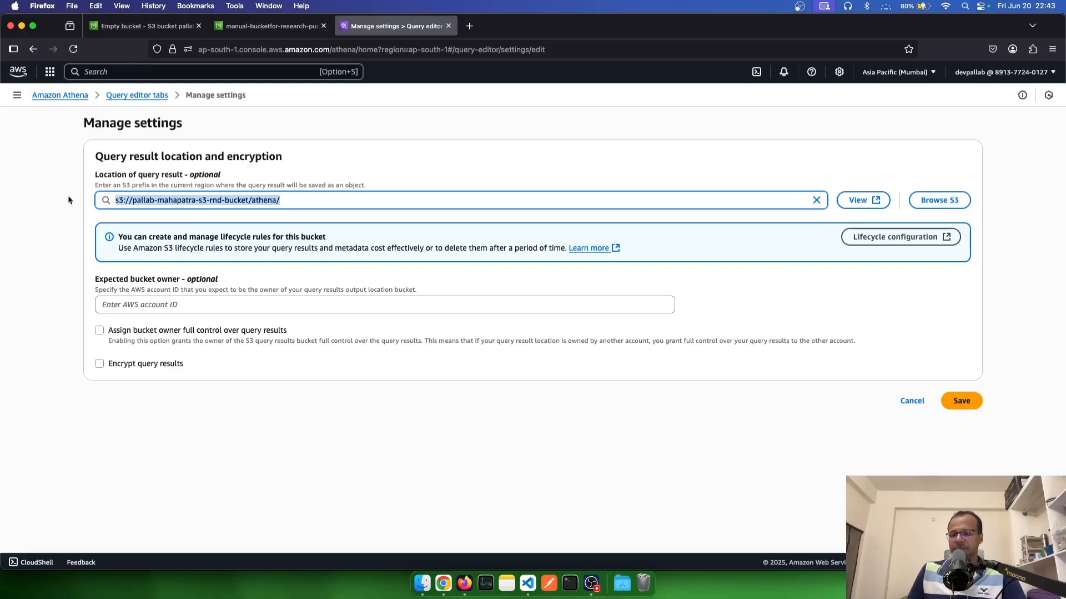
Step: Open the source bucket from the Empty bucket status page, check its objects, and go to the list of buckets
left_click(157, 26)
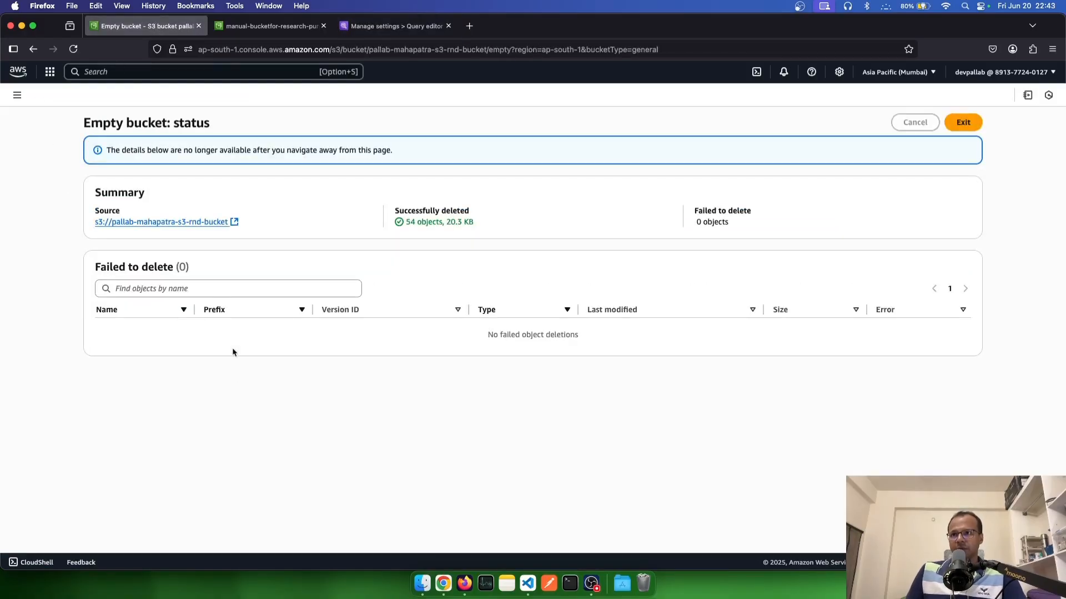
left_click(148, 224)
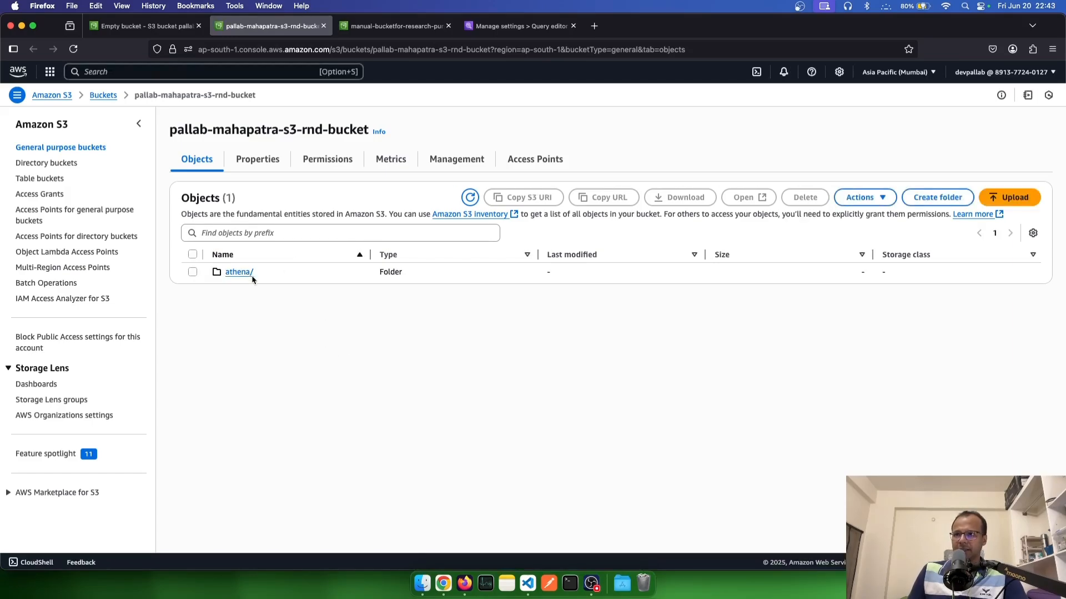
left_click(108, 97)
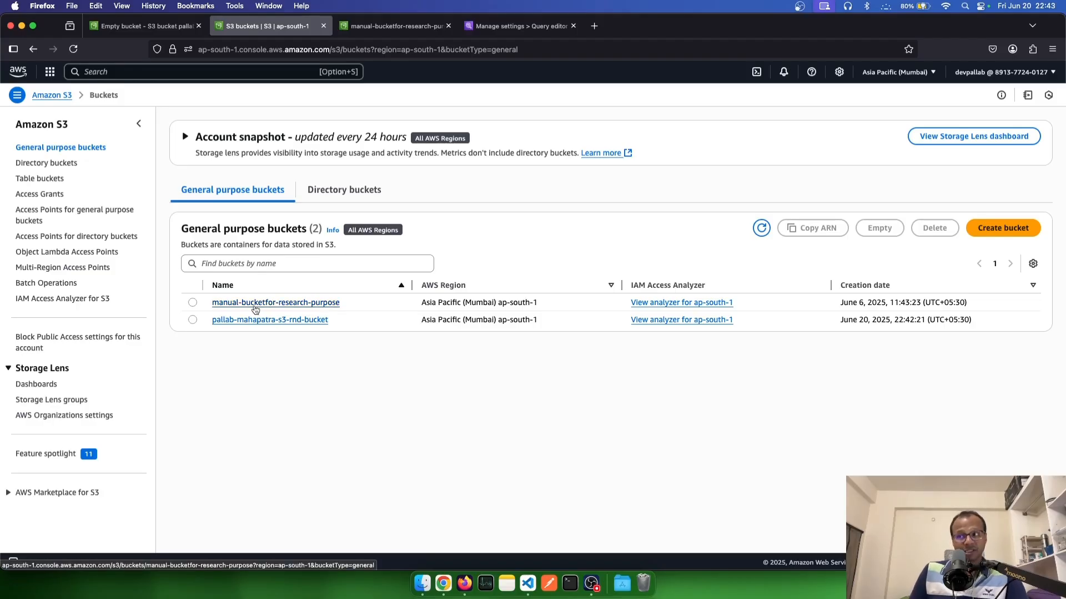
Step: Open the bucket manual-bucketfor-research-purpose, check the forAthena/ folder's contents and copy that folder's S3 URI
left_click(255, 305)
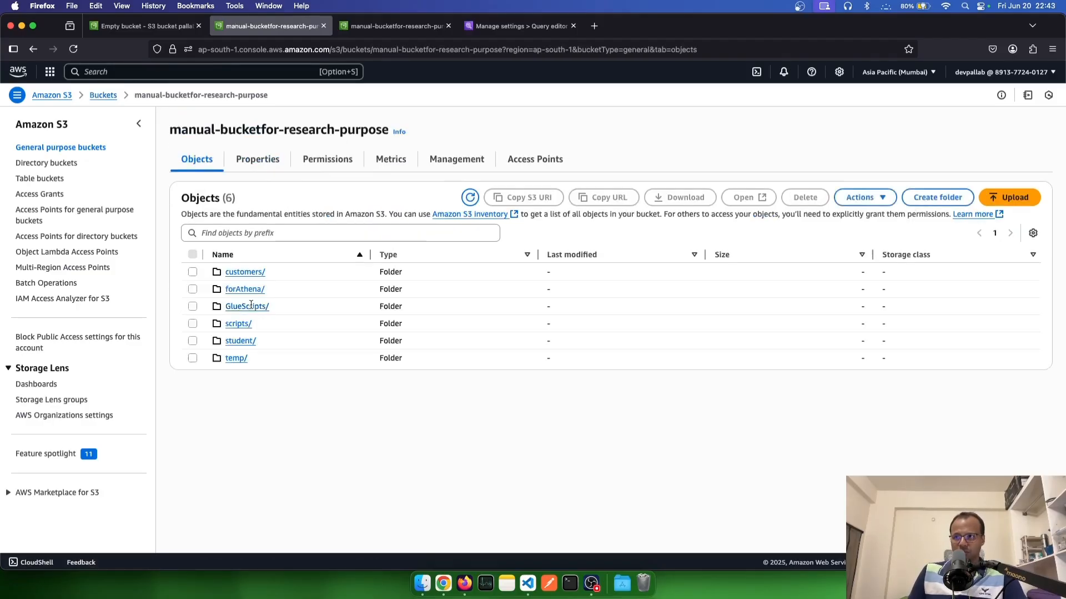
left_click(192, 290)
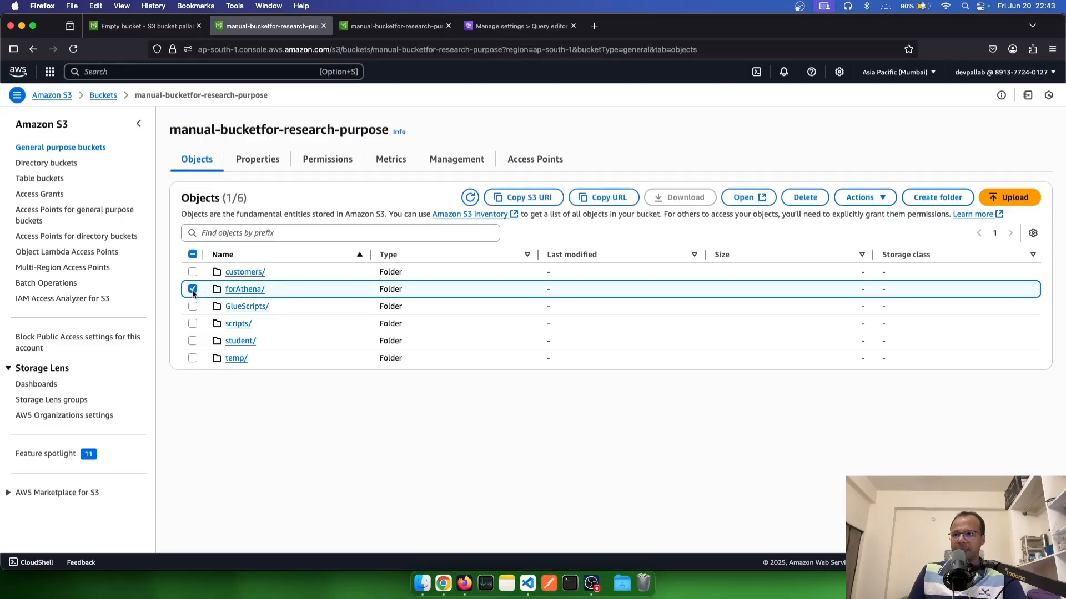
left_click(245, 290)
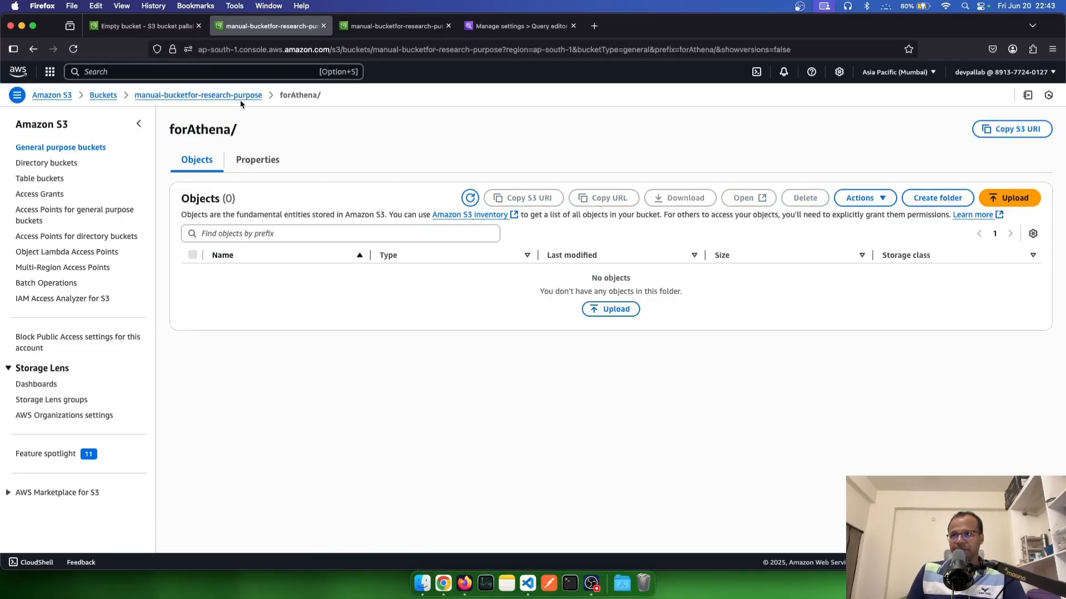
left_click(240, 99)
left_click(192, 290)
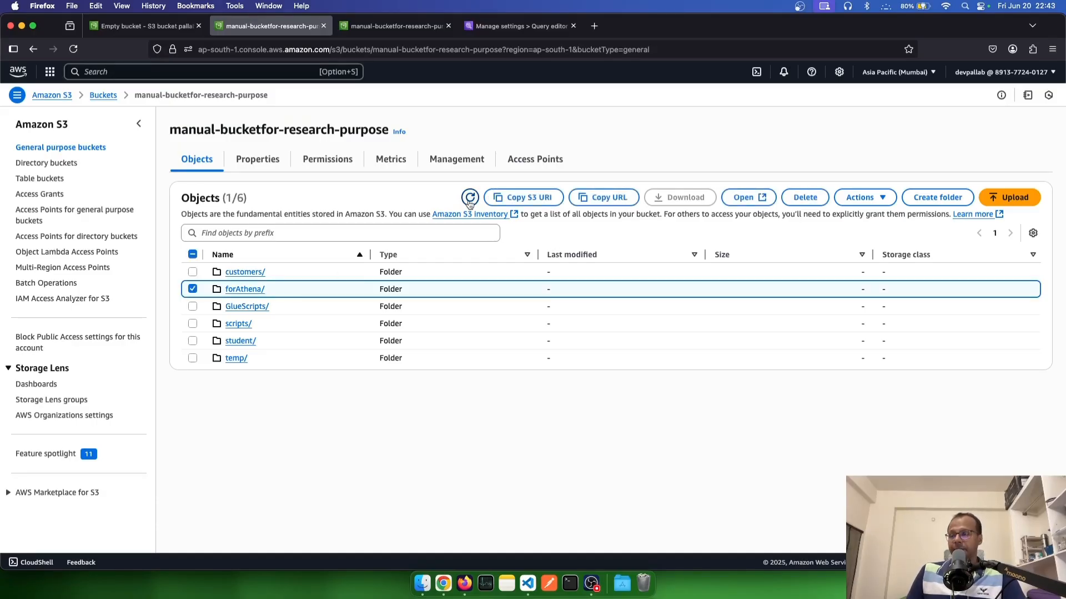
left_click(498, 201)
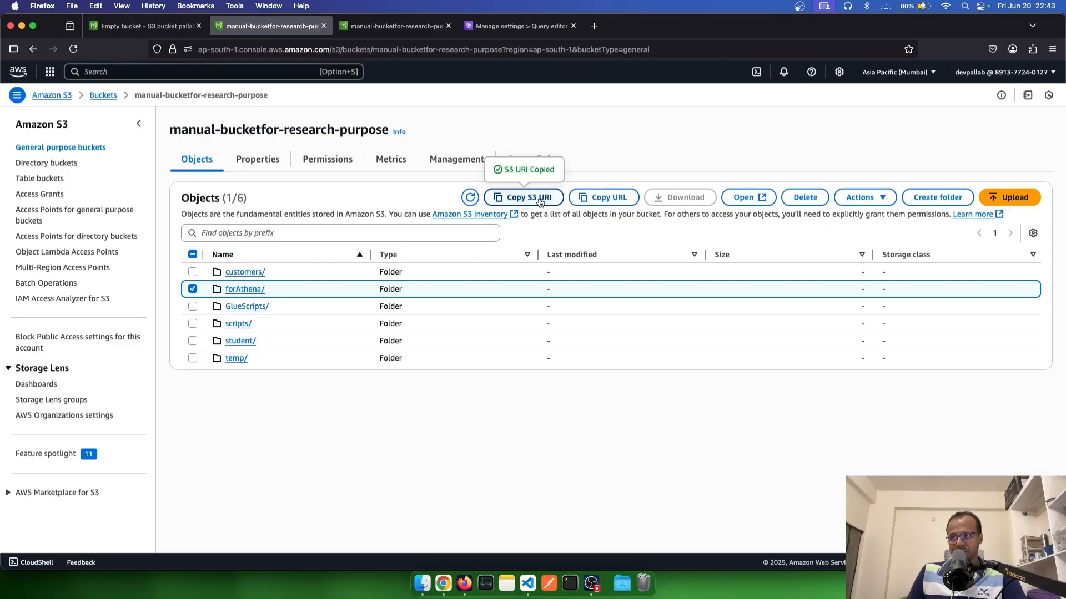
Step: Set Athena's query result location to s3://manual-bucketfor-research-purpose/forAthena/ and save the settings
left_click(503, 26)
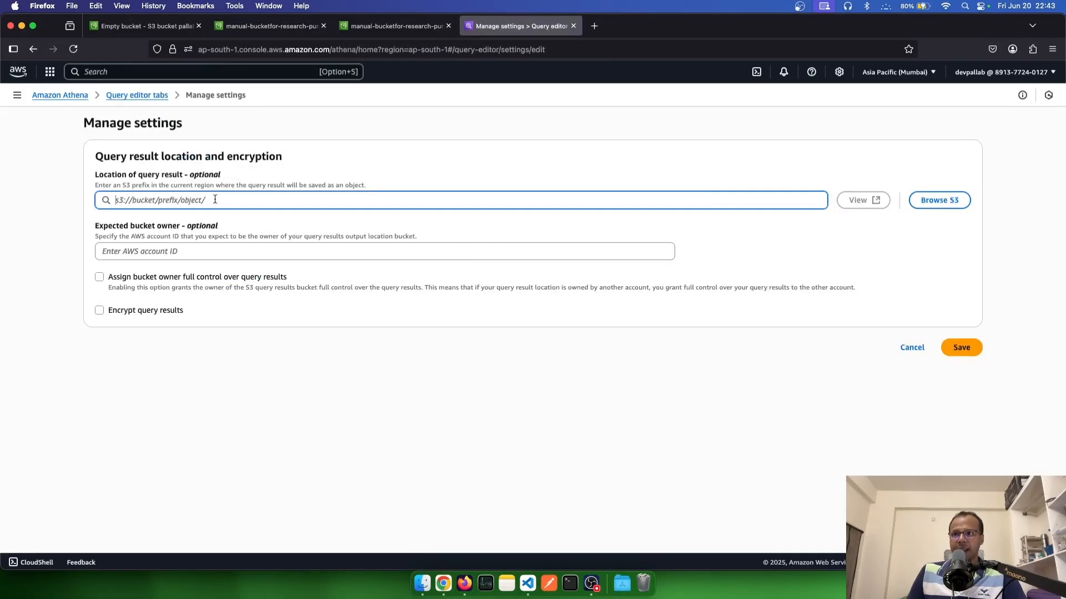
type("s3://manual-bucketfor-research-purpose/forAthena/")
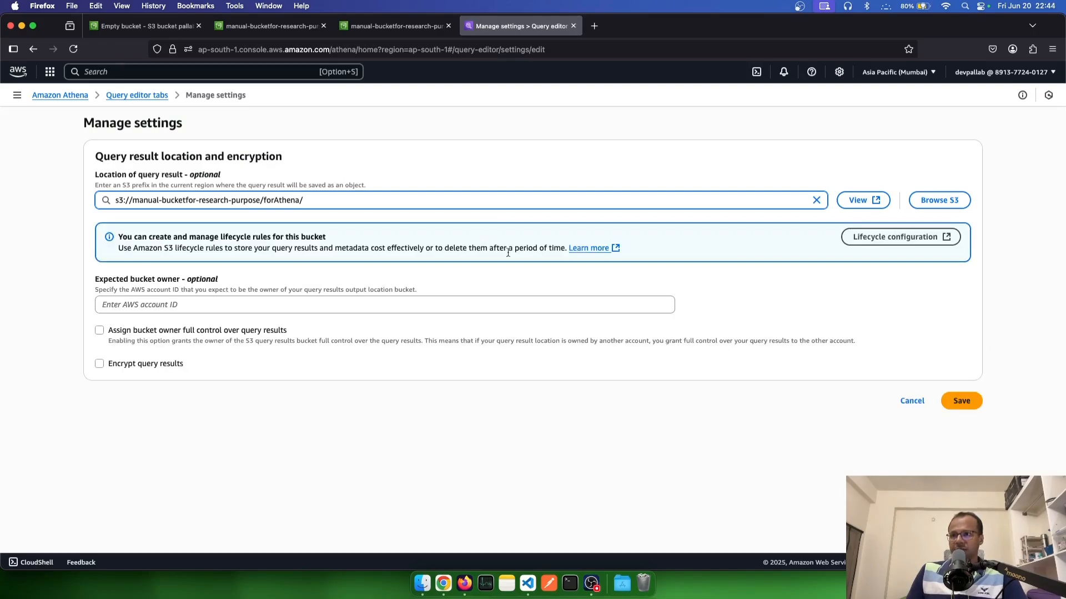
left_click(961, 402)
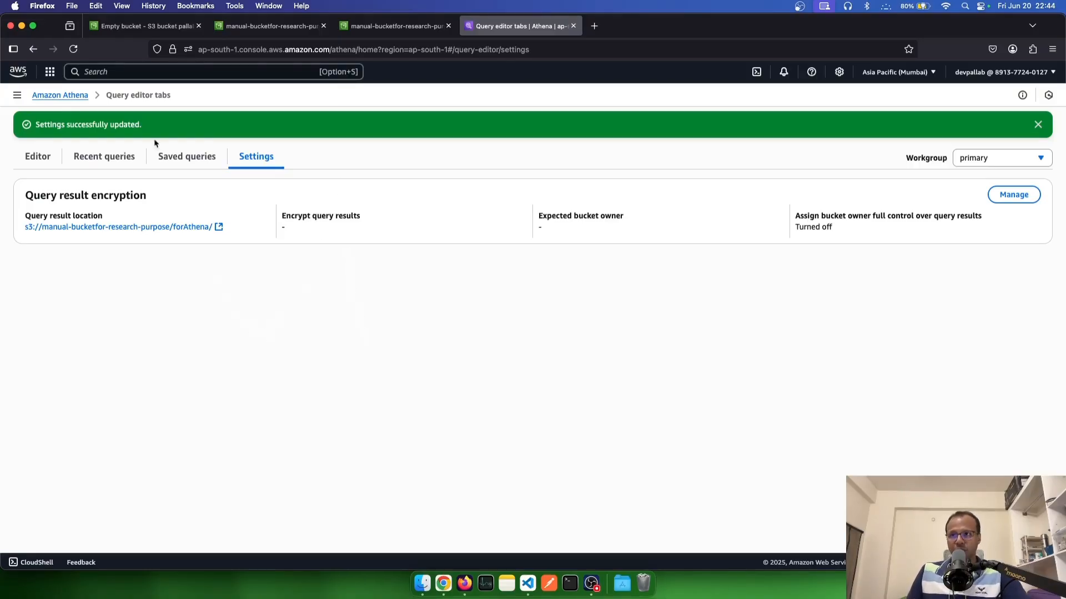
Step: Try to create a database by running the query "create database if exists toy;" in the Athena editor
left_click(47, 156)
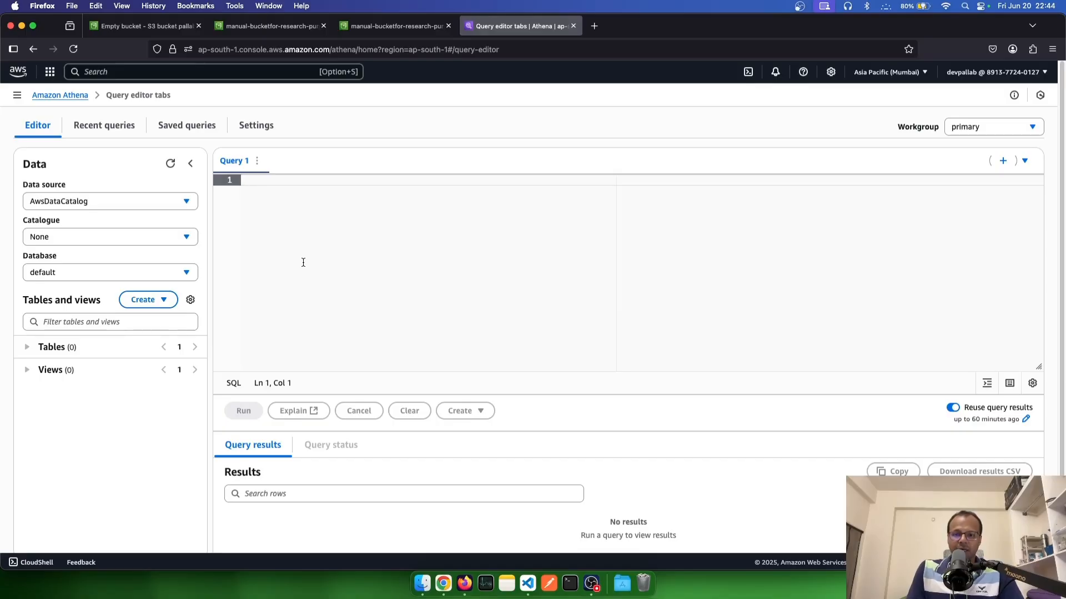
type("create databse")
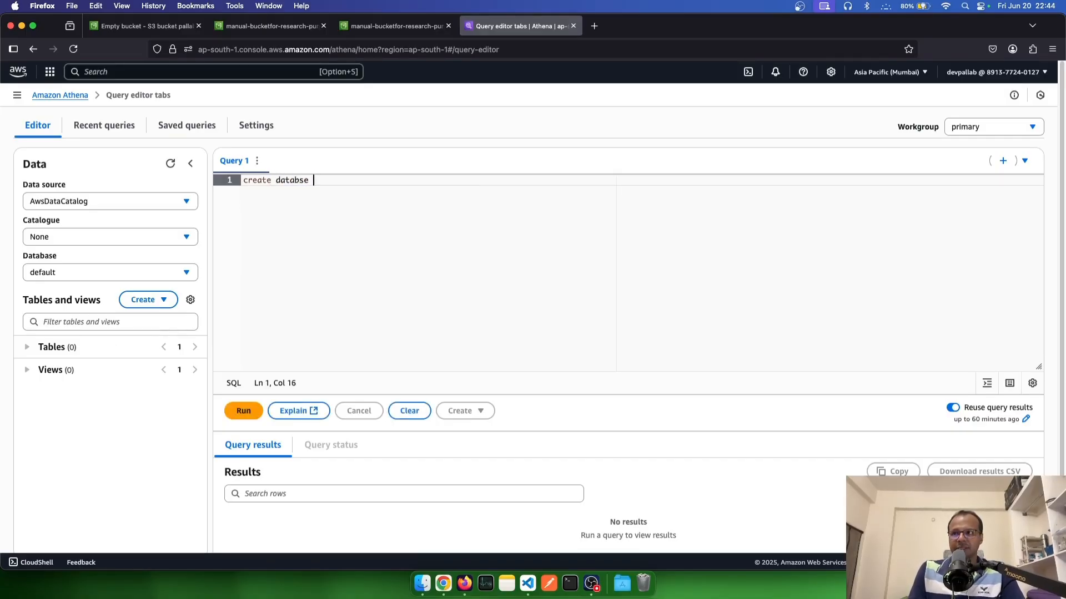
key("BackSpace")
key("BackSpace")
key("BackSpace")
type("ase if exi")
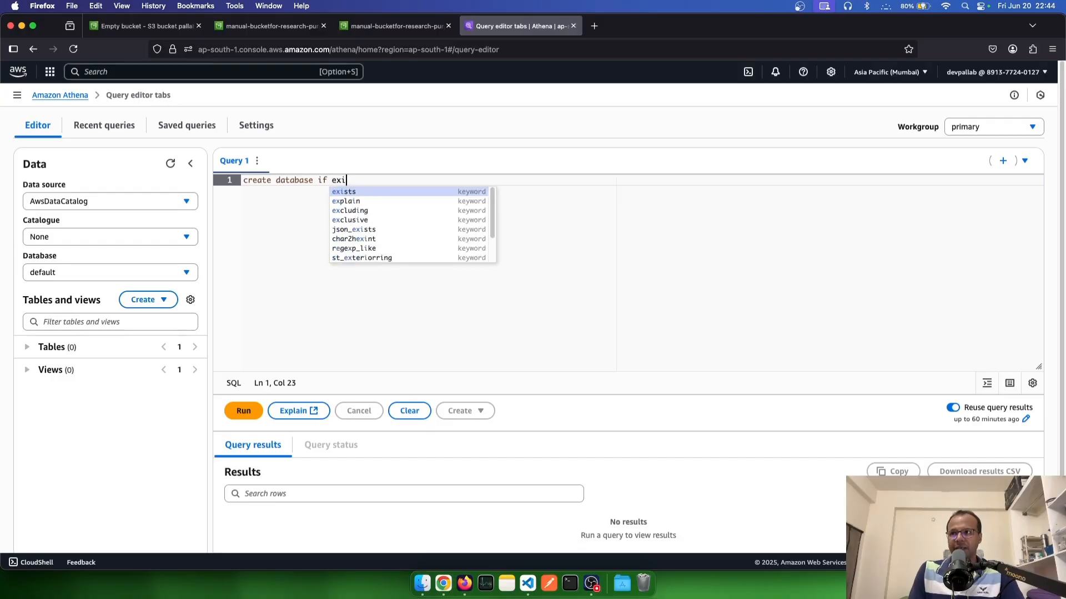
type("sts toy")
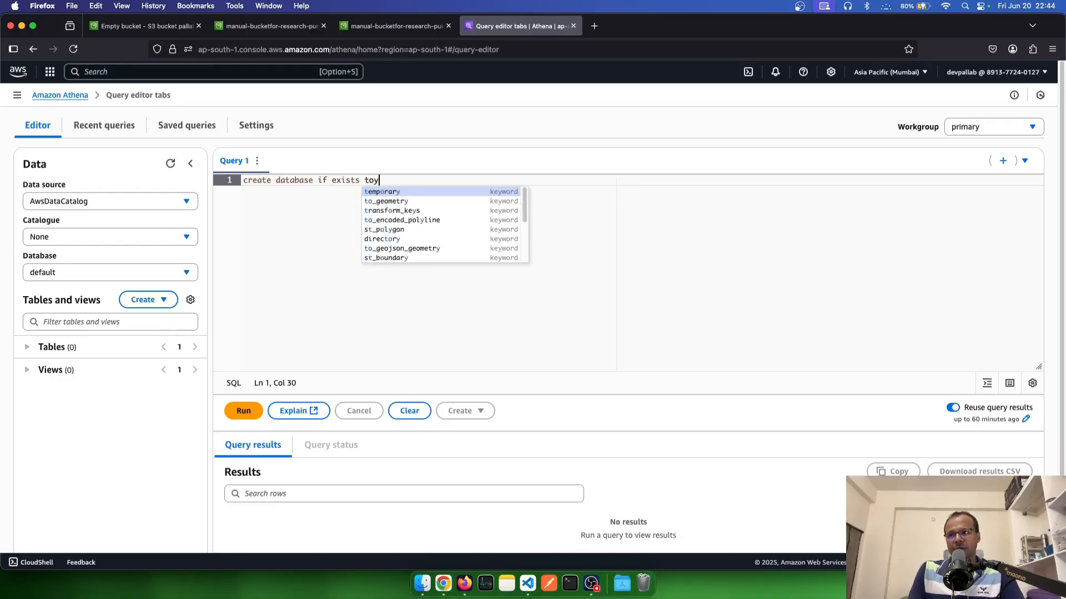
type(";")
key("super+Return")
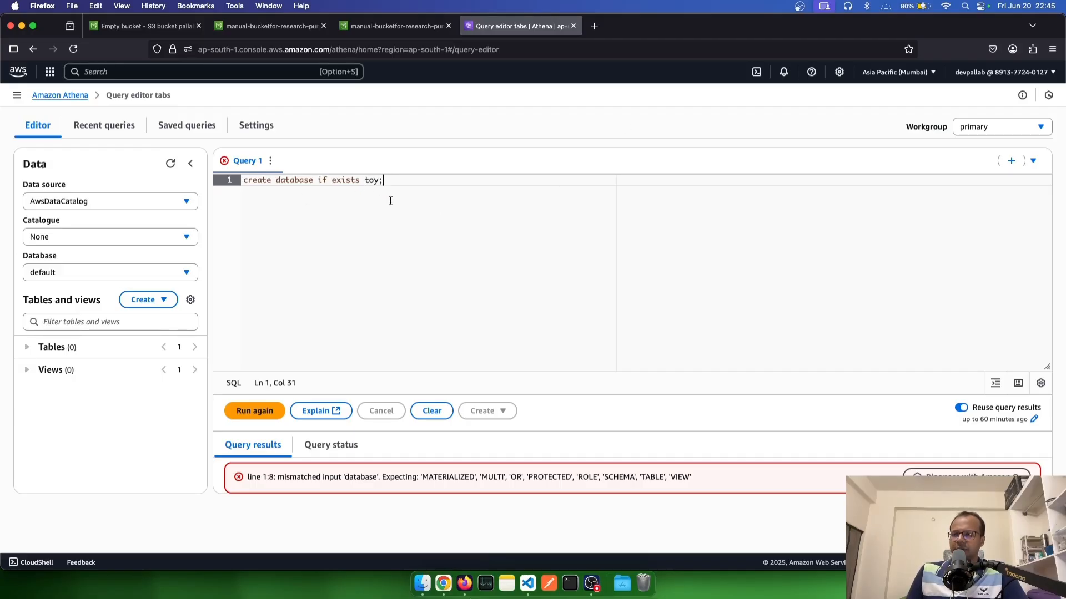
Step: Correct the query to "create database if not exists toy;" and run it
left_click(443, 584)
left_click_drag(305, 26, 0, 39)
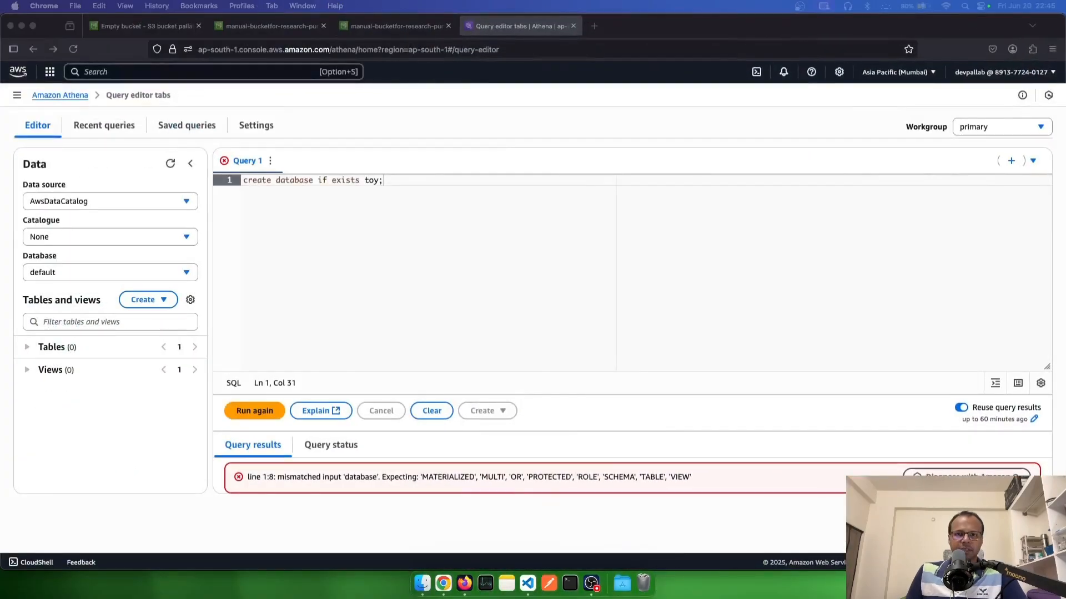
left_click(331, 181)
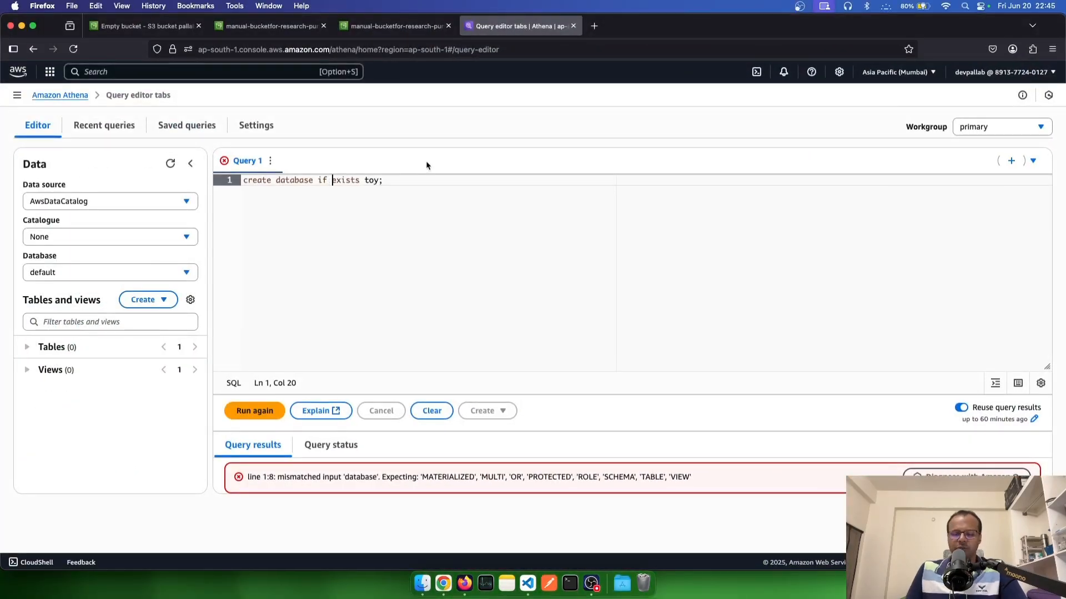
type("not")
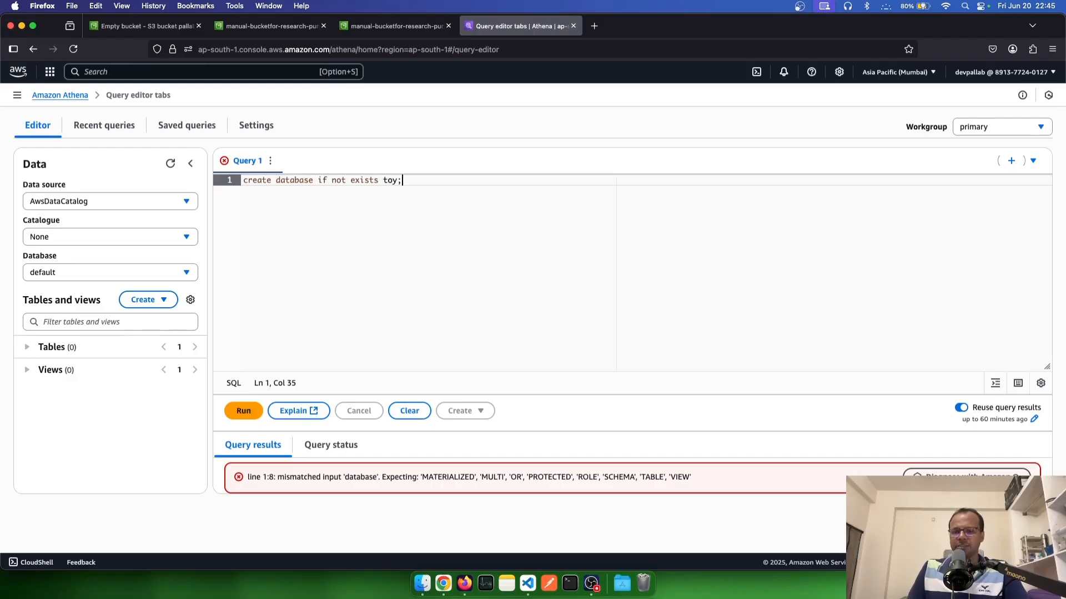
key("super+Return")
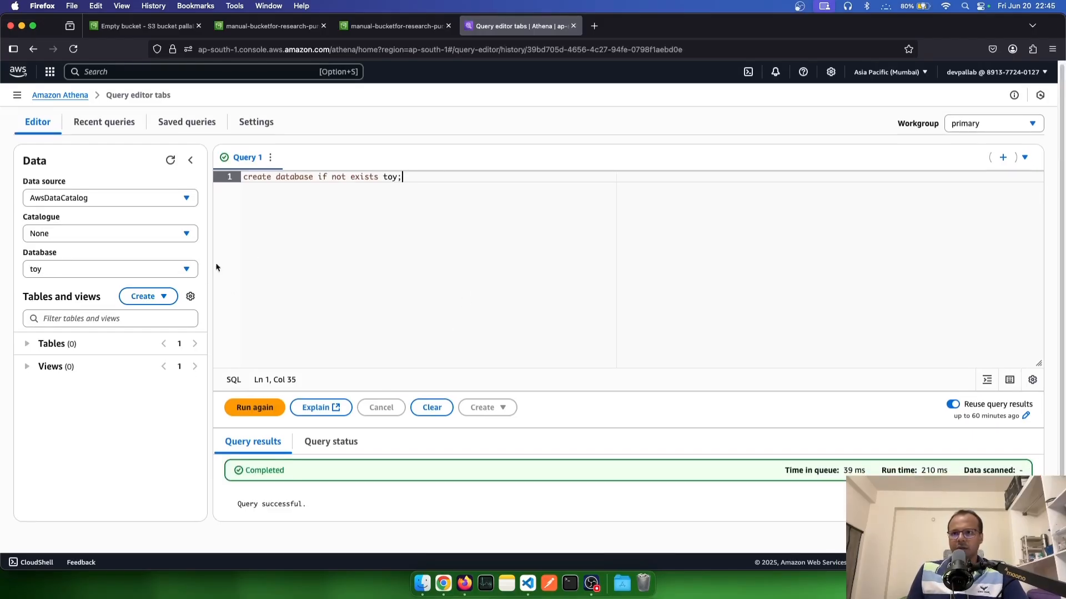
Step: Replace the existing query with a new statement starting "create external table if not exists"
left_click(64, 276)
left_click(46, 275)
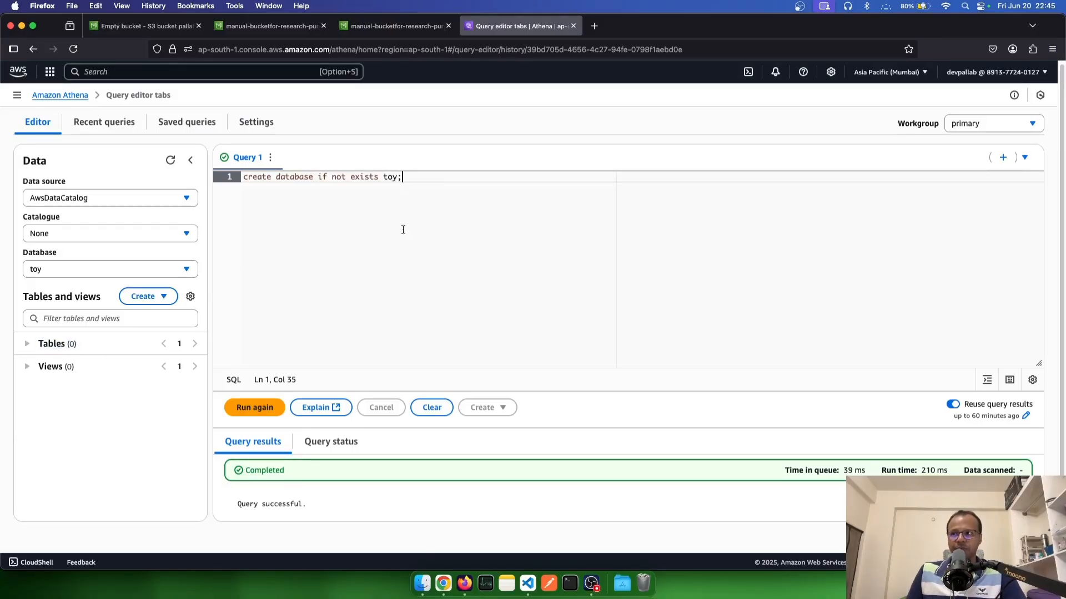
key("super+a")
key("BackSpace")
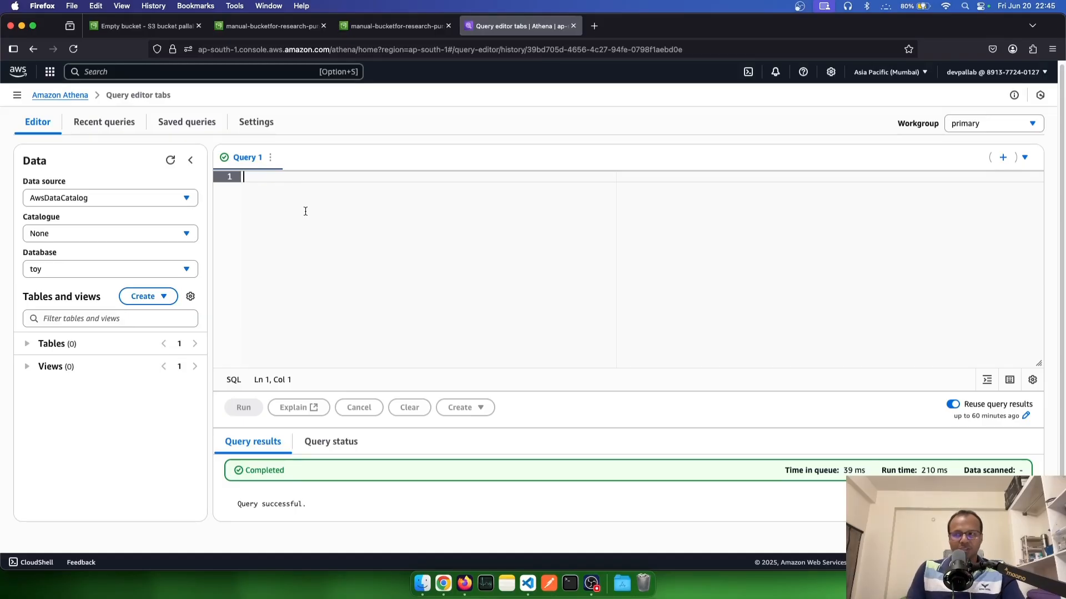
type("create ")
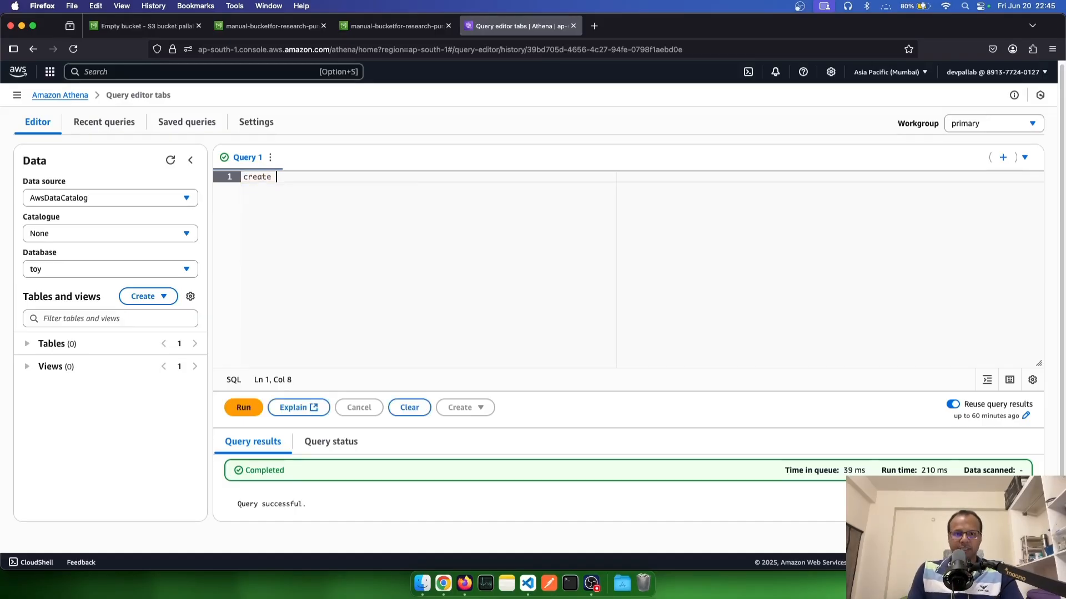
type("external table if ")
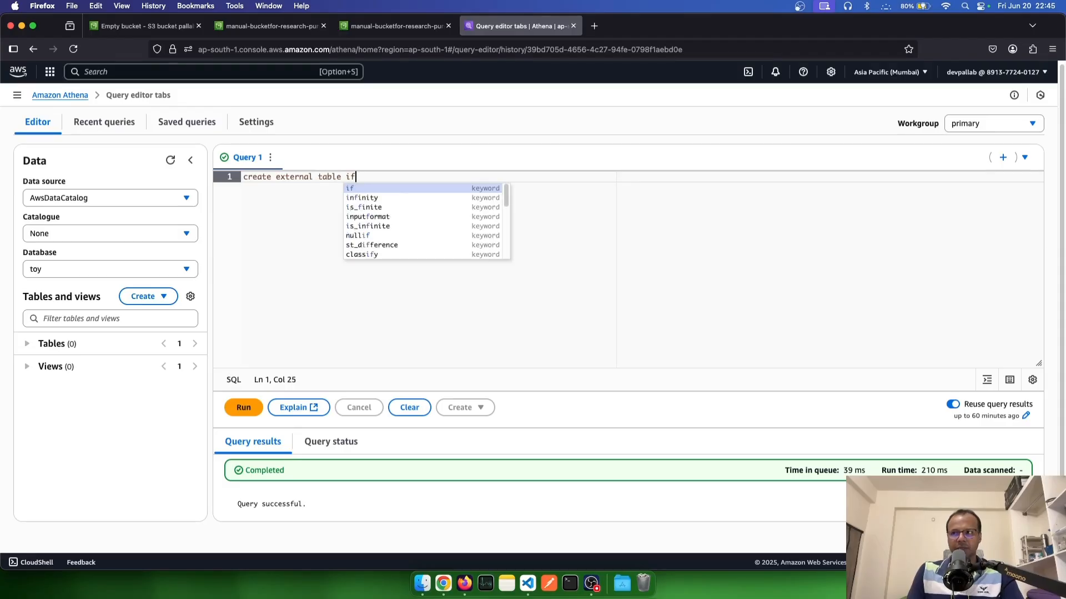
type("not exists")
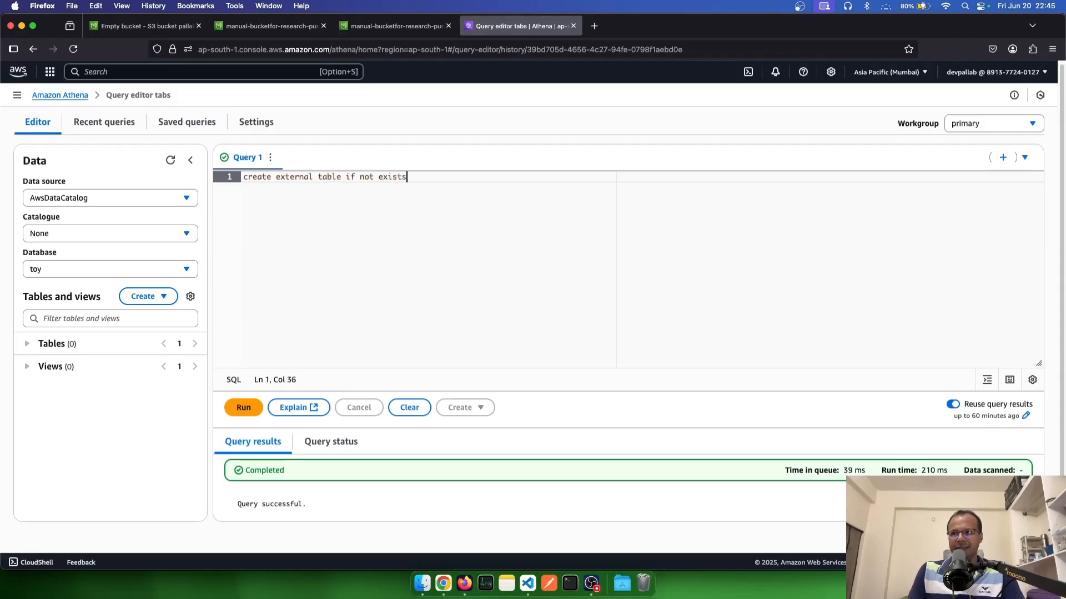
key("Return")
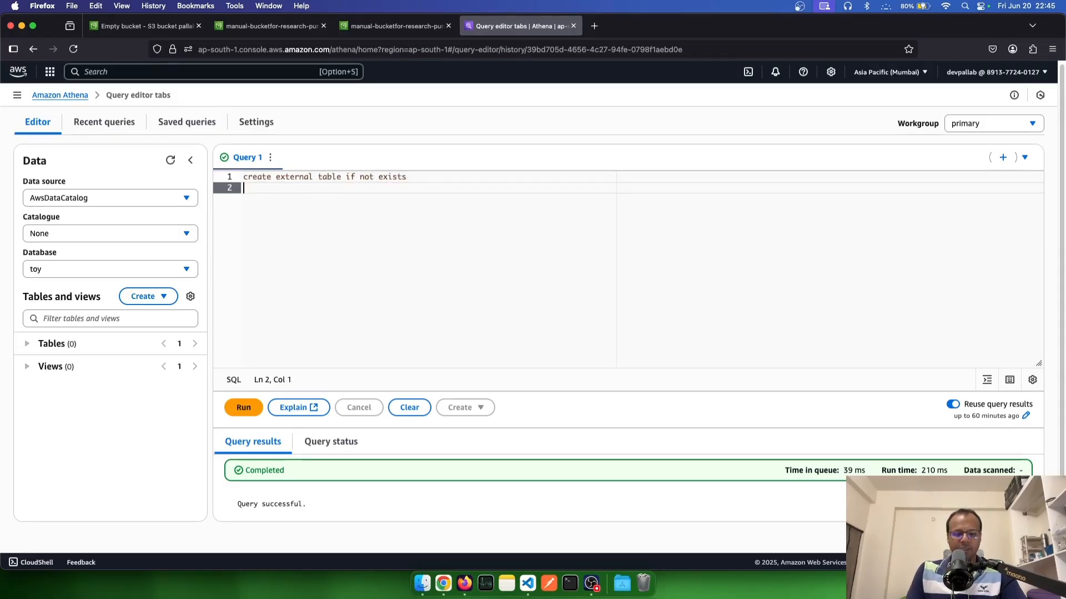
Step: Name the table Student on the second line and open the parentheses for its column definitions
type("Studfent")
key("BackSpace")
key("BackSpace")
key("BackSpace")
key("BackSpace")
type("ent(")
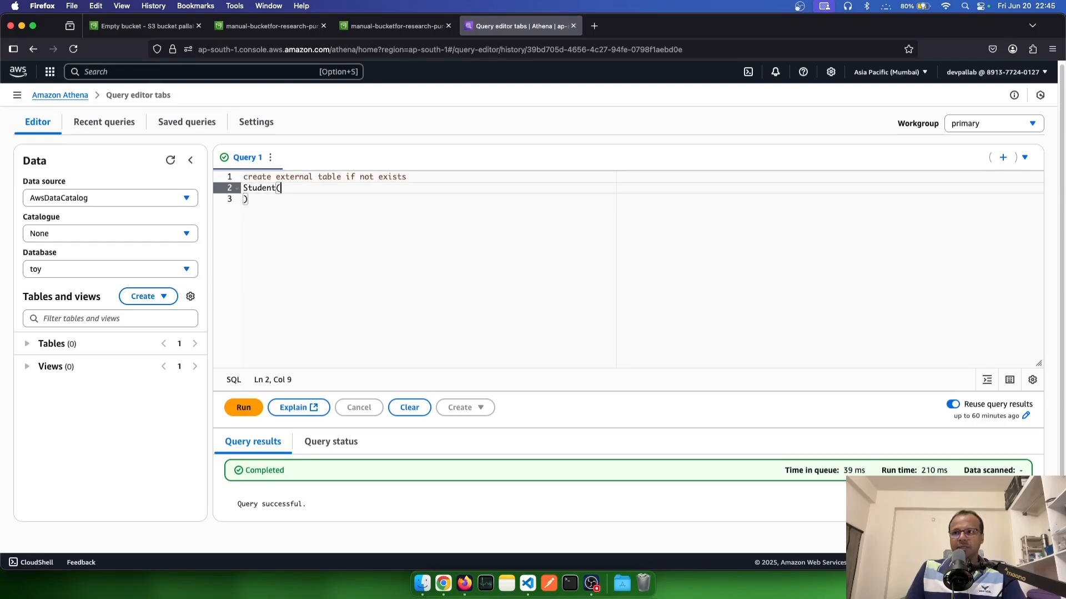
key("Return")
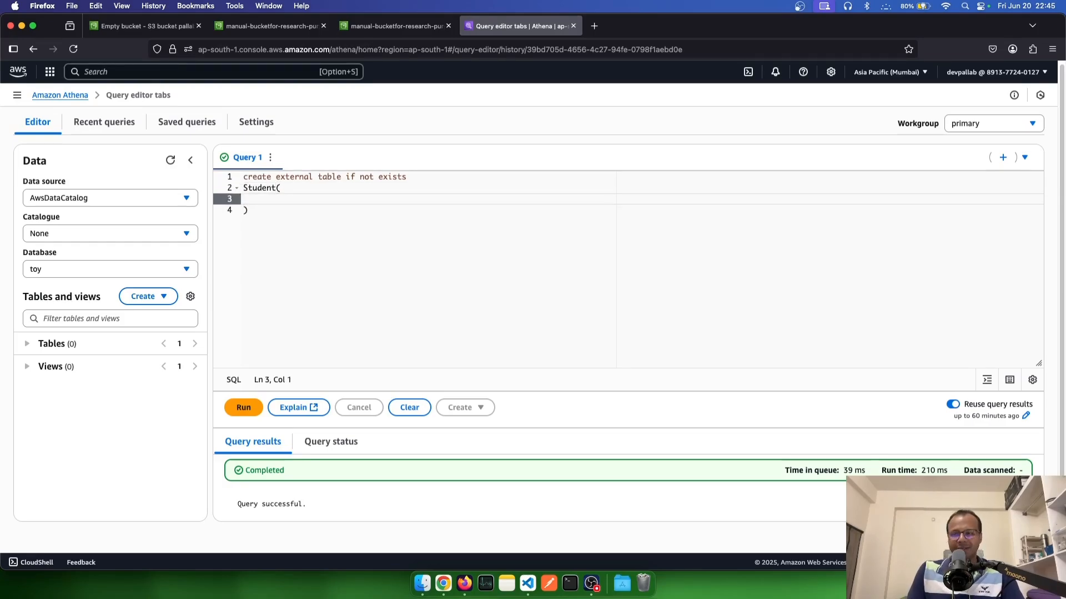
Step: Define the table's columns as first_name string, last_name string, marks float and address string
type("first_name string,")
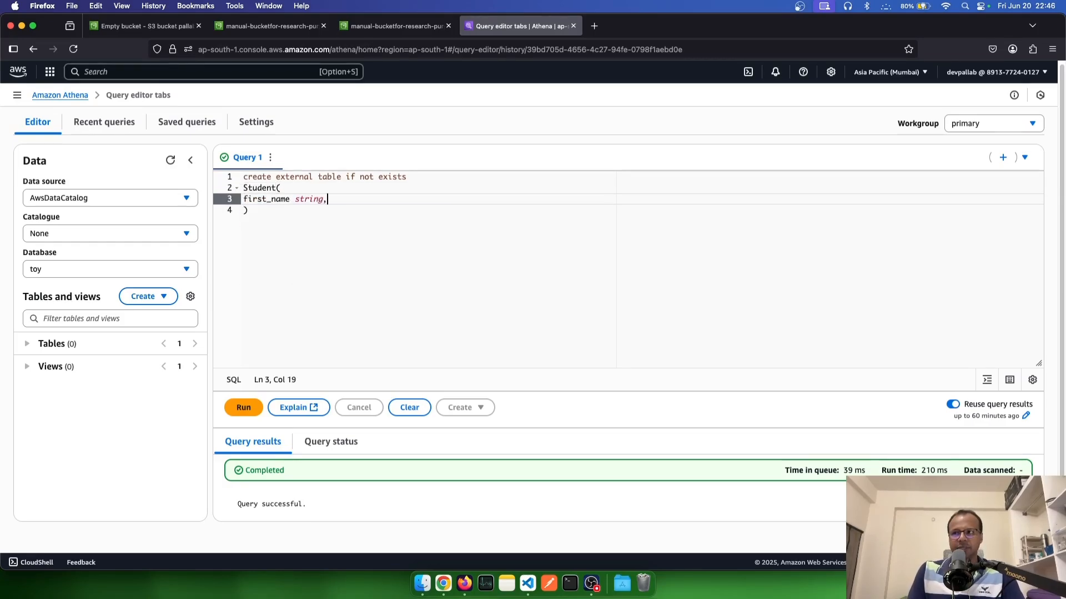
key("Return")
type("last_name ")
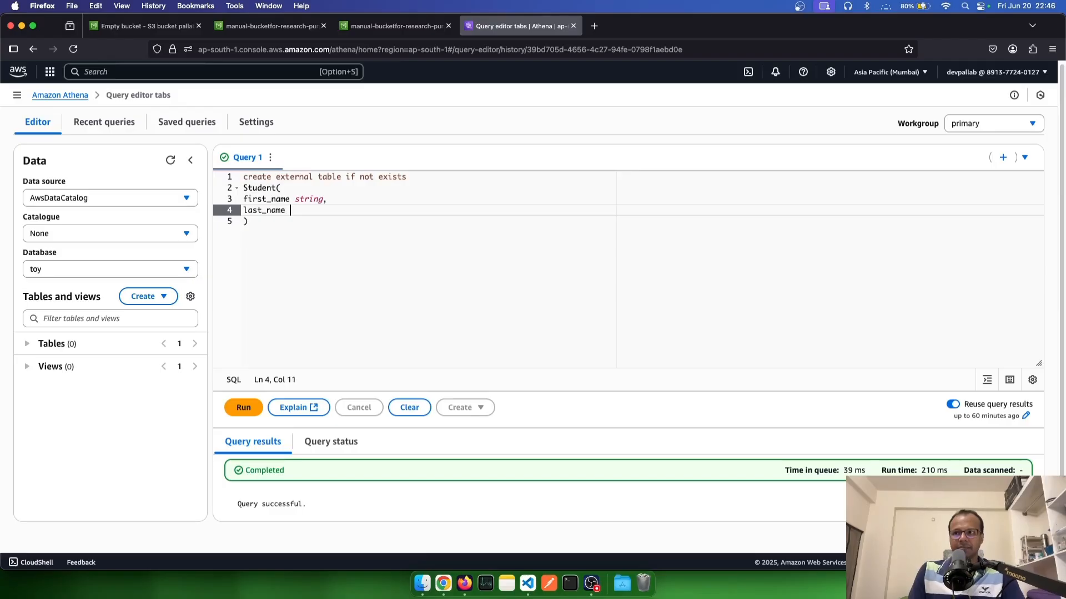
type("string,")
key("Return")
type("marks float")
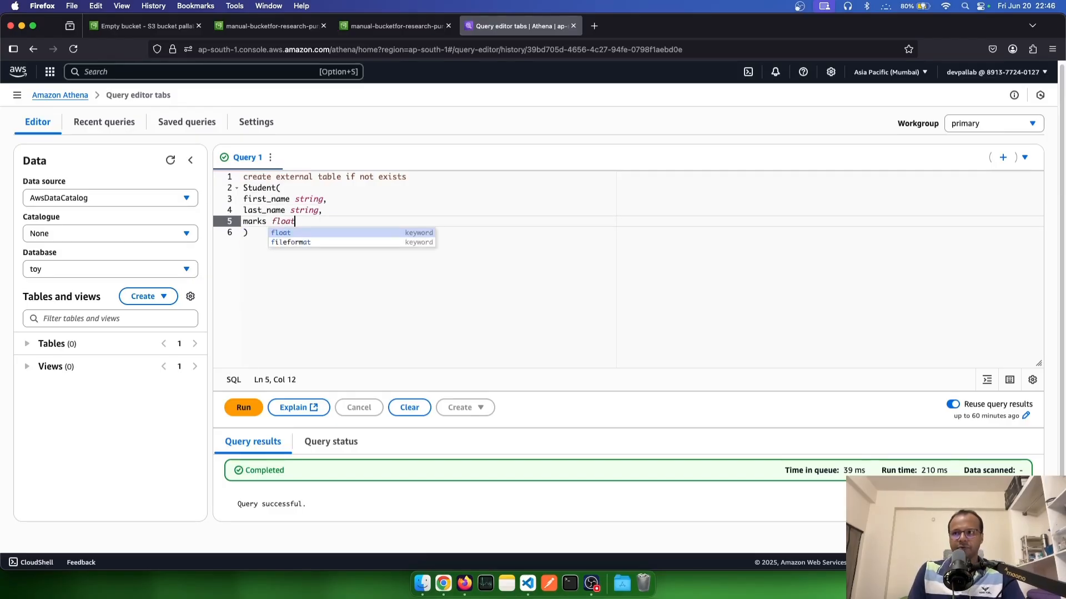
type(",")
key("Return")
type("address")
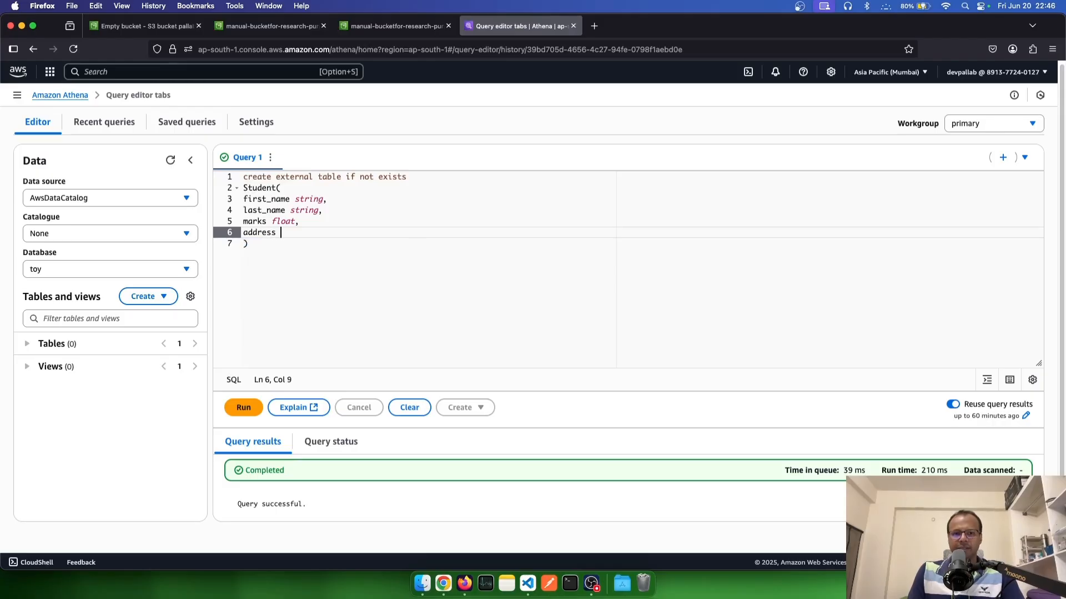
type(" string")
key("Escape")
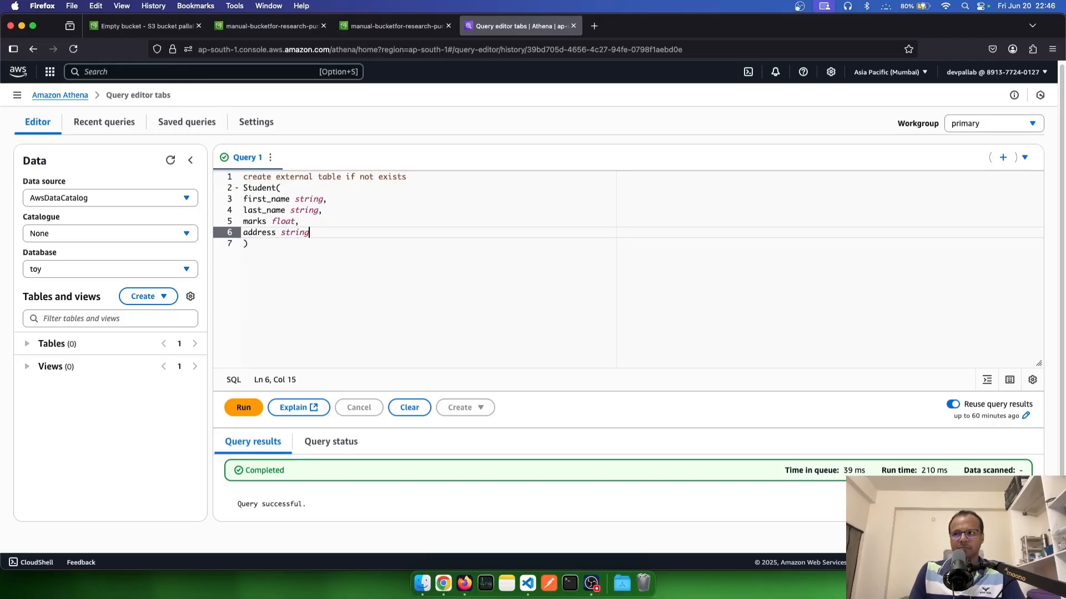
Step: Add the clause "row format delimited" below the closing parenthesis of the column list
key("Down")
key("Return")
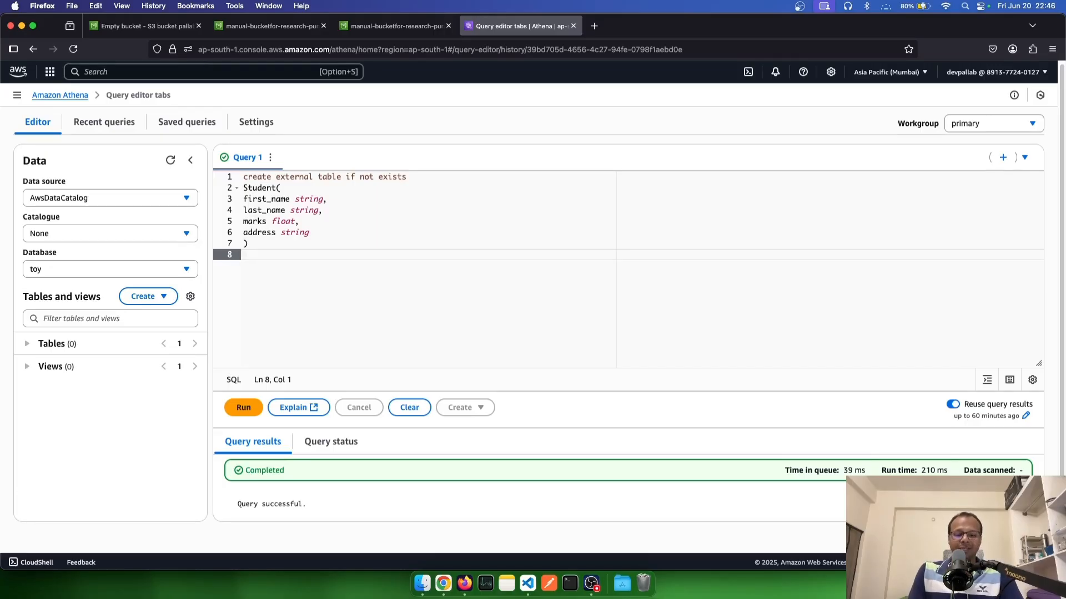
type("row forat")
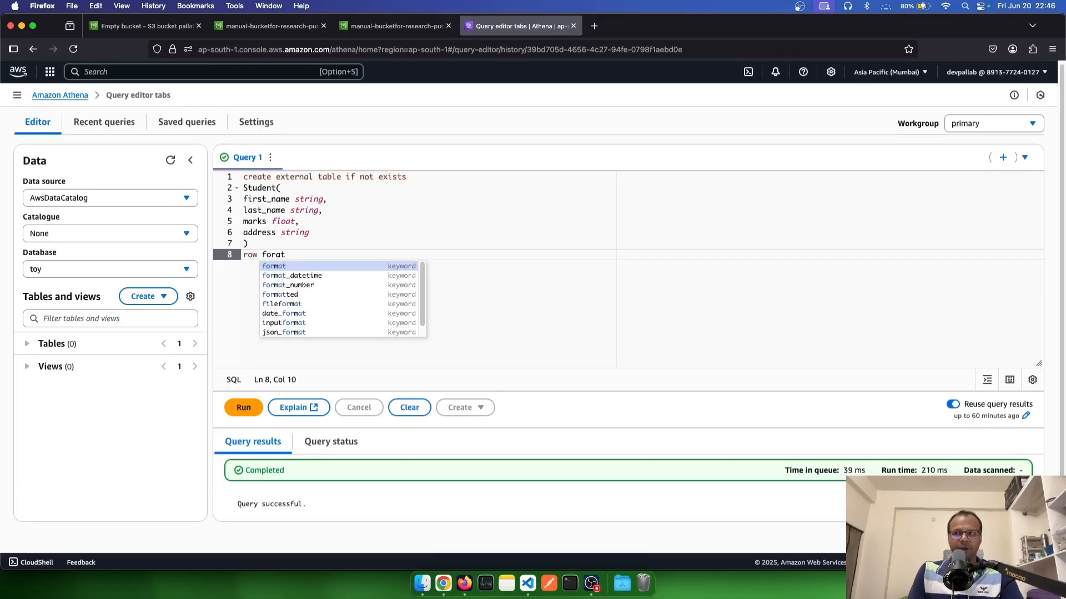
key("Return")
type("deli")
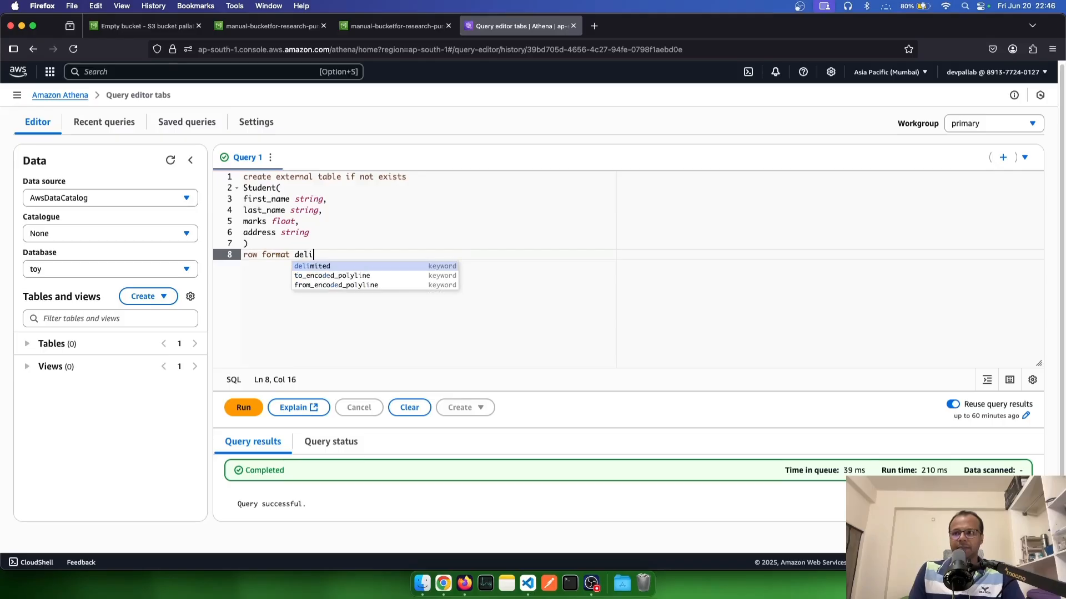
key("Return")
key("Return")
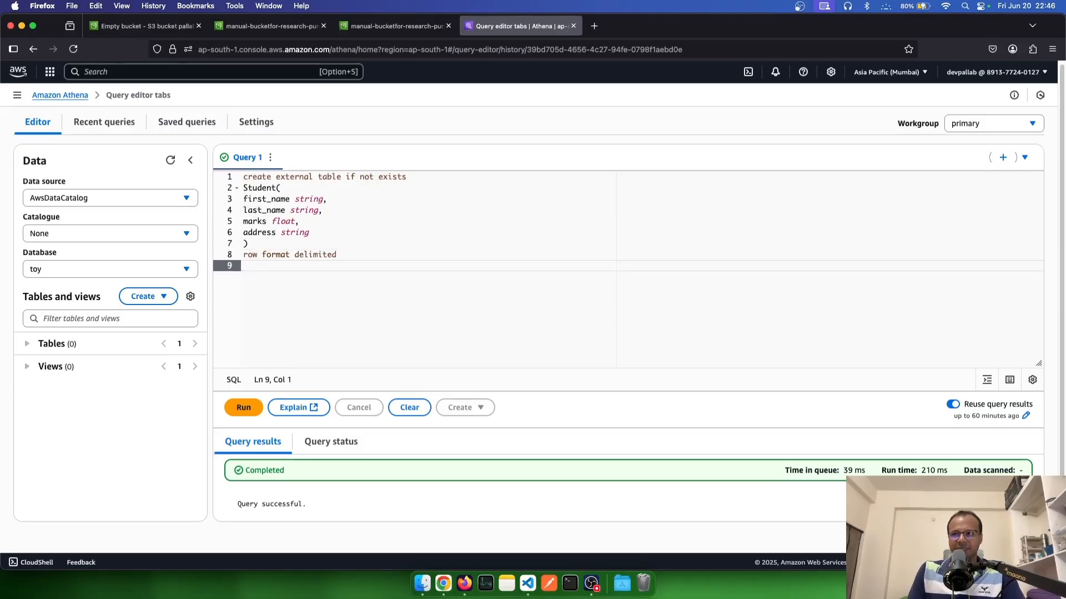
Step: Add the clause "fields terminated by ','" on the line below the row format
type("fields termi")
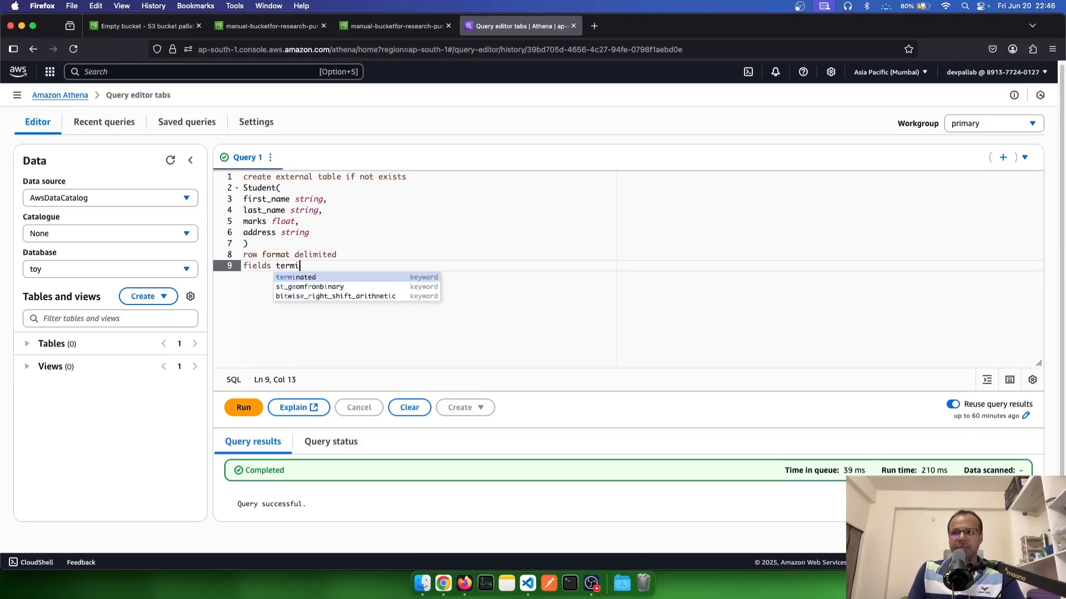
key("Return")
type("by ")
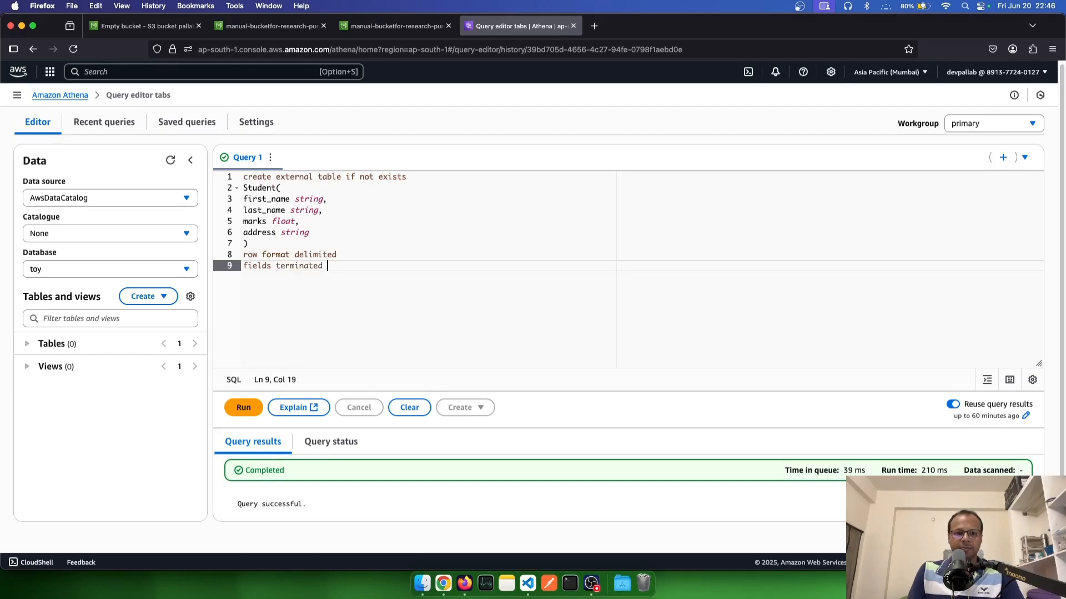
type("''")
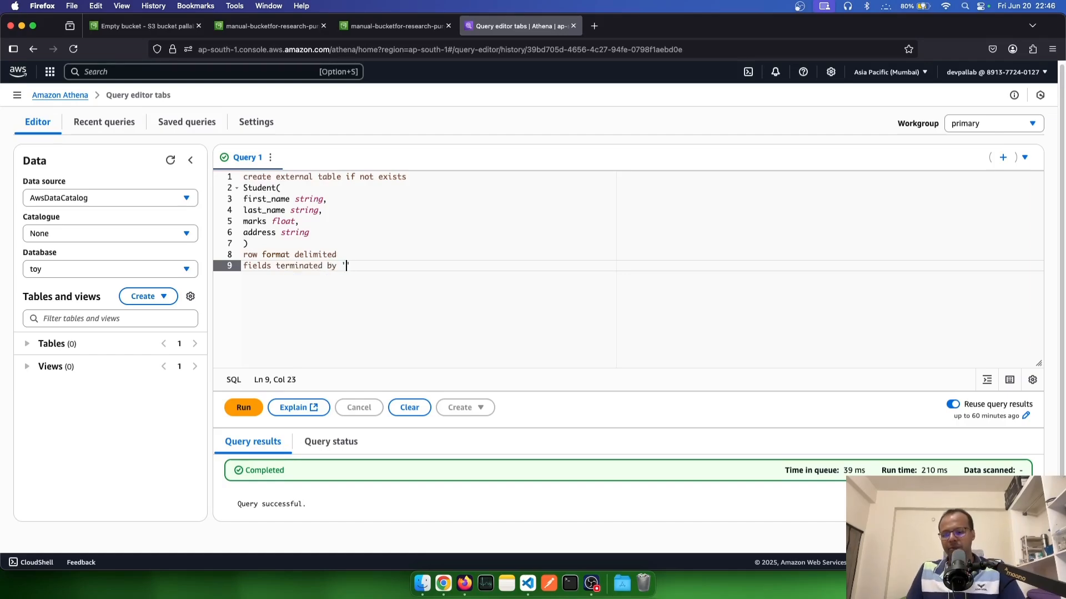
type(",")
key("Right")
key("Return")
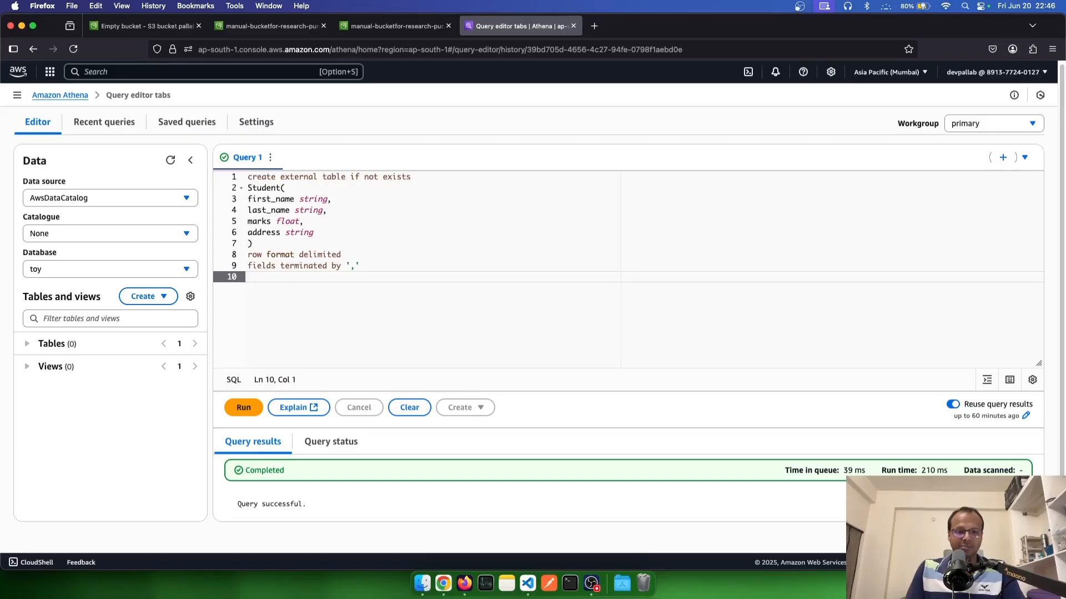
Step: Add the clause "stored as textfile" to the table definition
type("stored as texrt")
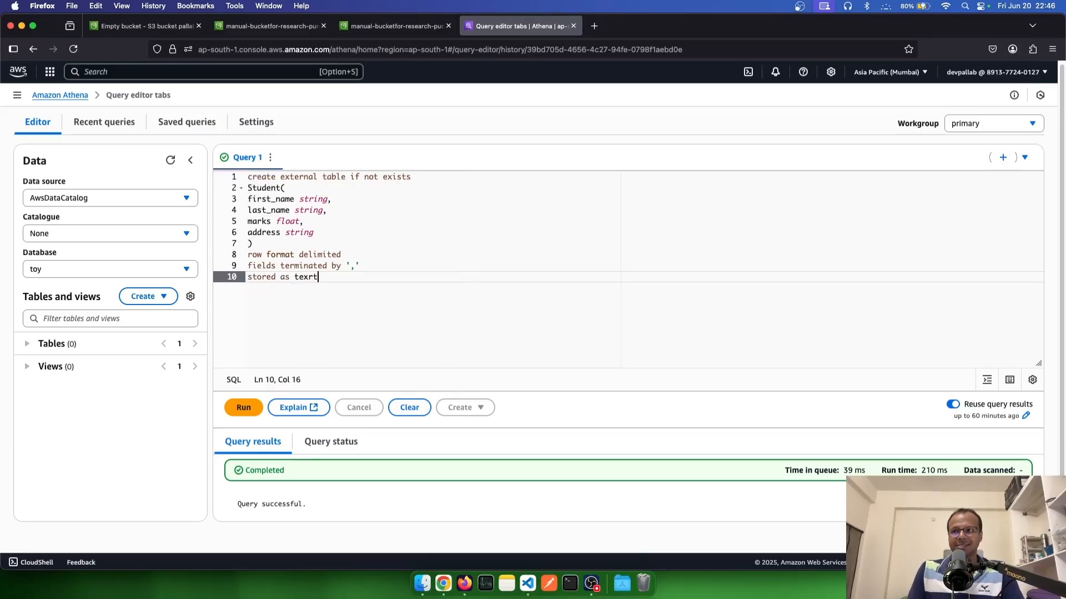
key("BackSpace")
key("BackSpace")
type("tfile")
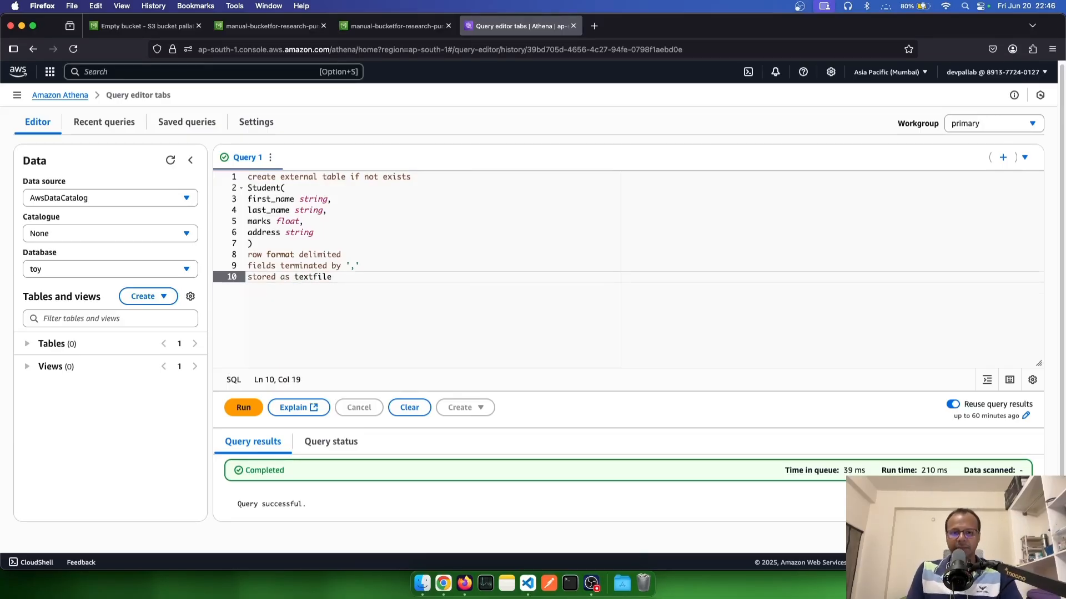
Step: Start the final clause of the table definition with the keyword "location" on a new line
key("Return")
type("lcoation")
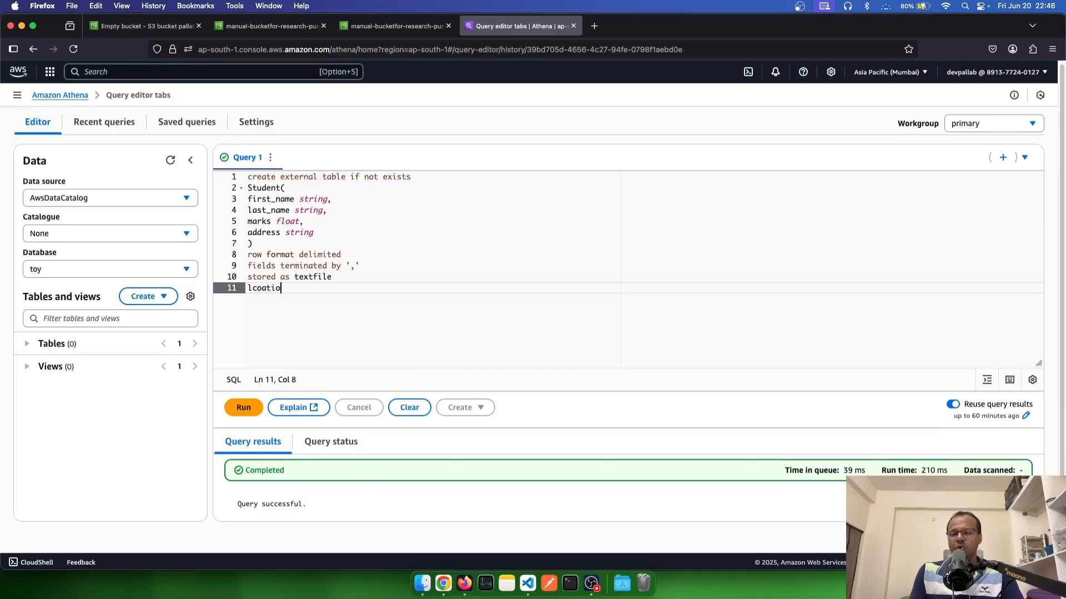
key("BackSpace")
key("BackSpace")
key("BackSpace")
key("BackSpace")
key("BackSpace")
key("BackSpace")
key("BackSpace")
type("loca")
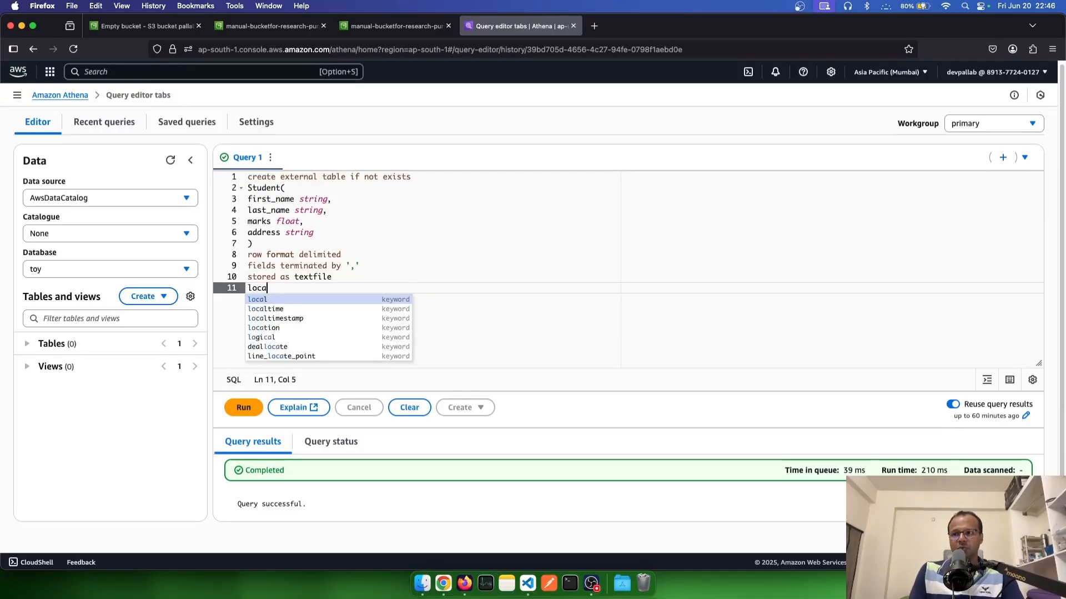
type("tion")
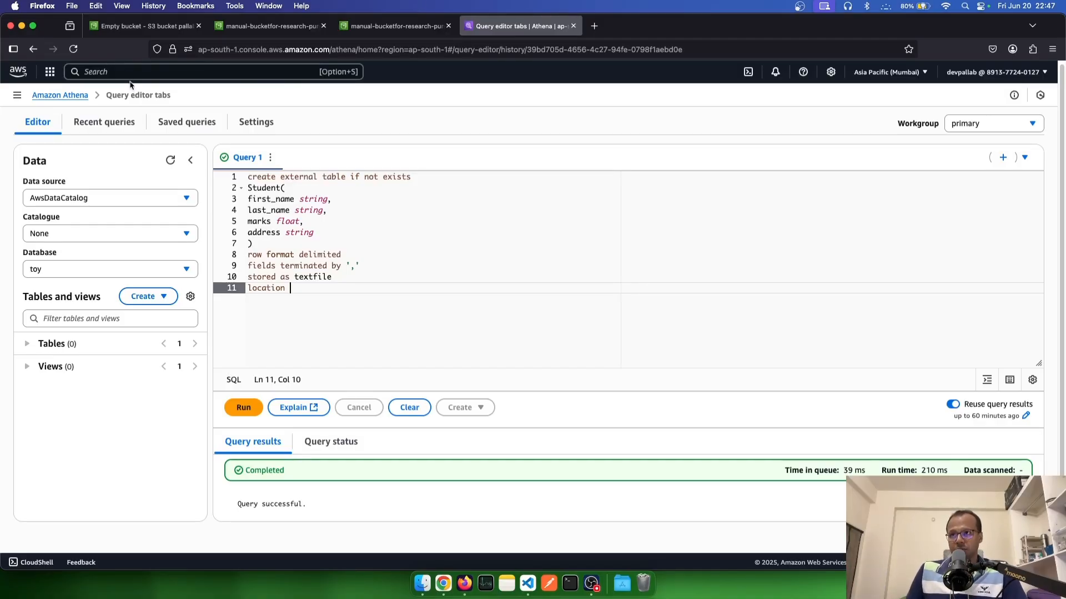
Step: Switch to the S3 console and copy the S3 URI of the student/ folder in the manual-bucketfor-research-purpose bucket
left_click(134, 26)
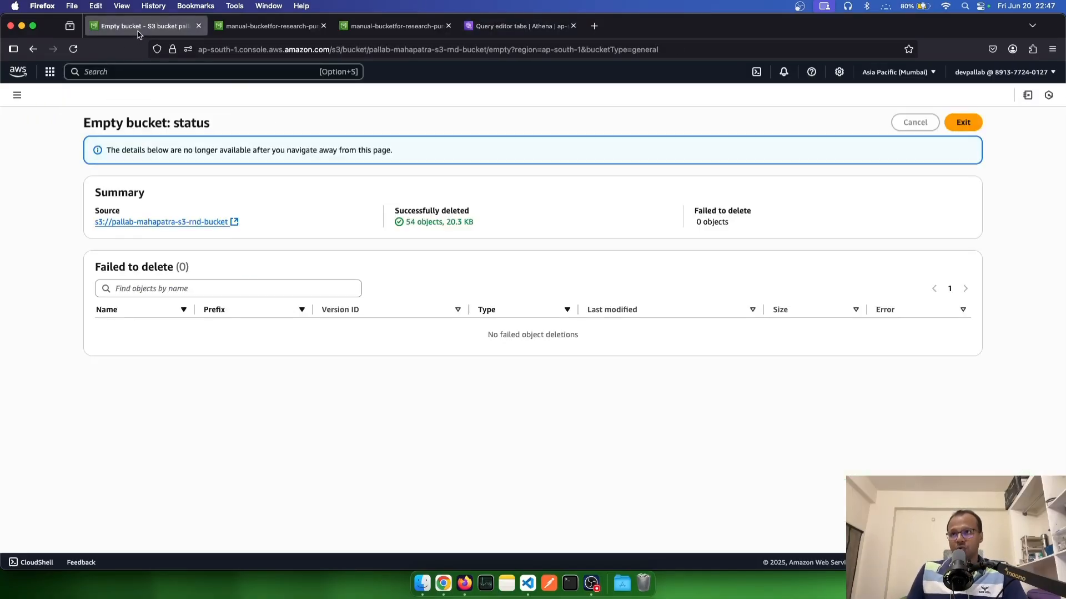
left_click(172, 222)
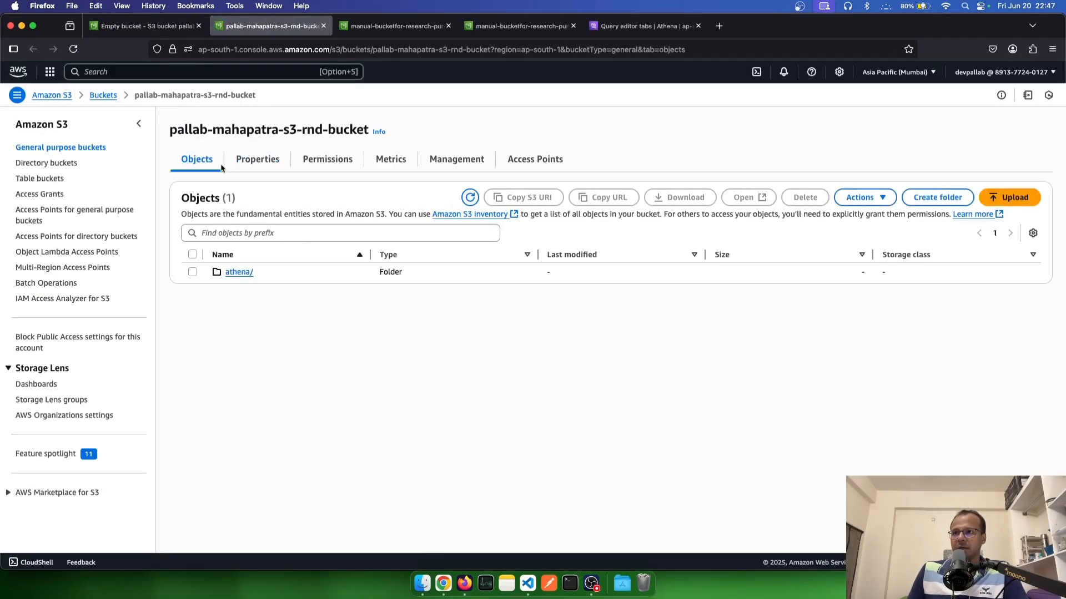
left_click(103, 95)
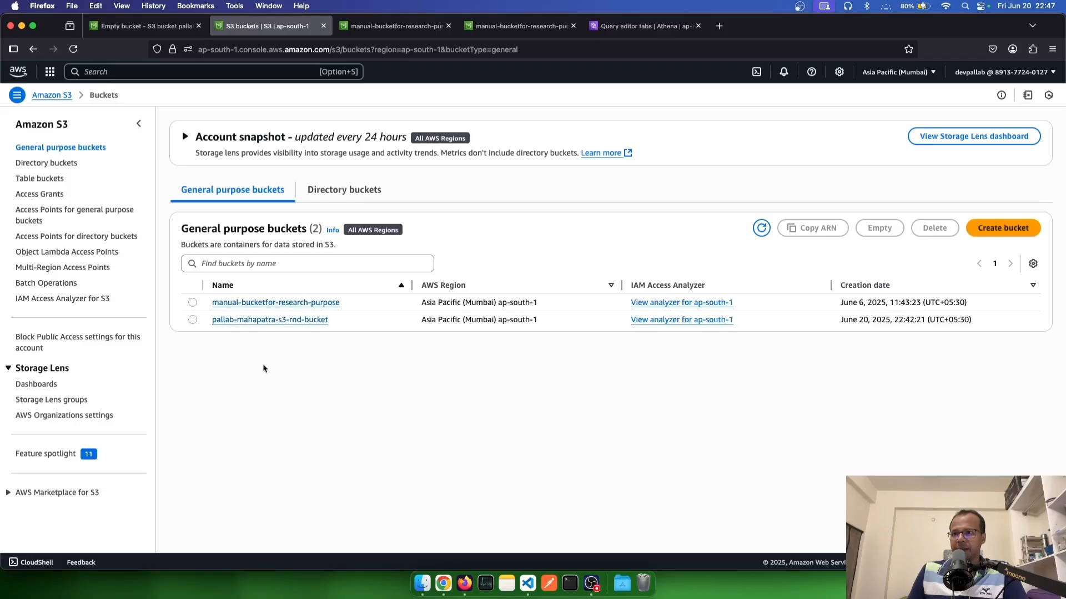
left_click(261, 302)
left_click(237, 344)
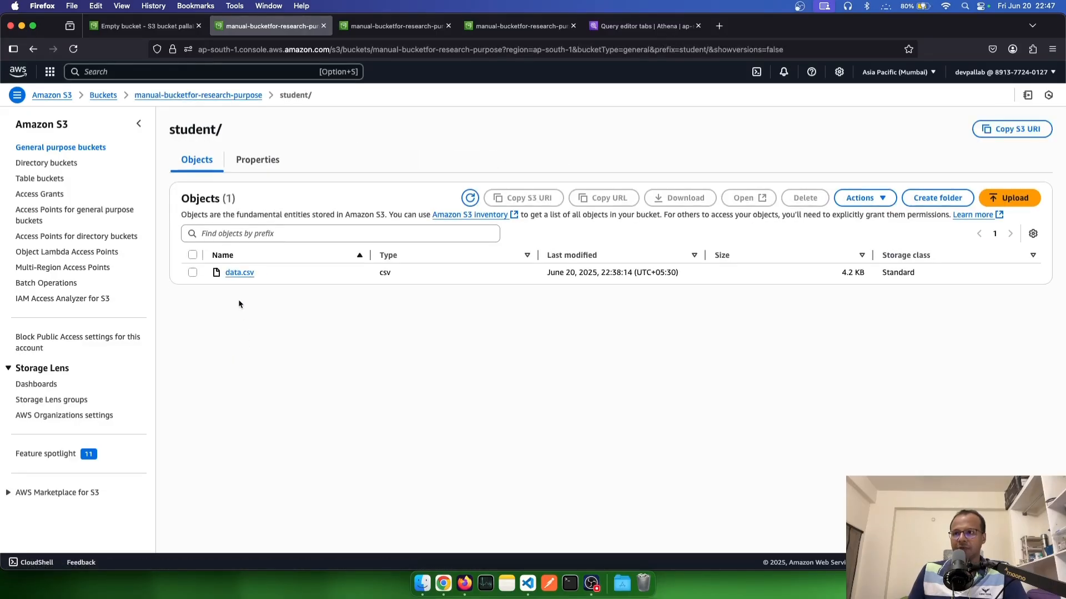
left_click(216, 95)
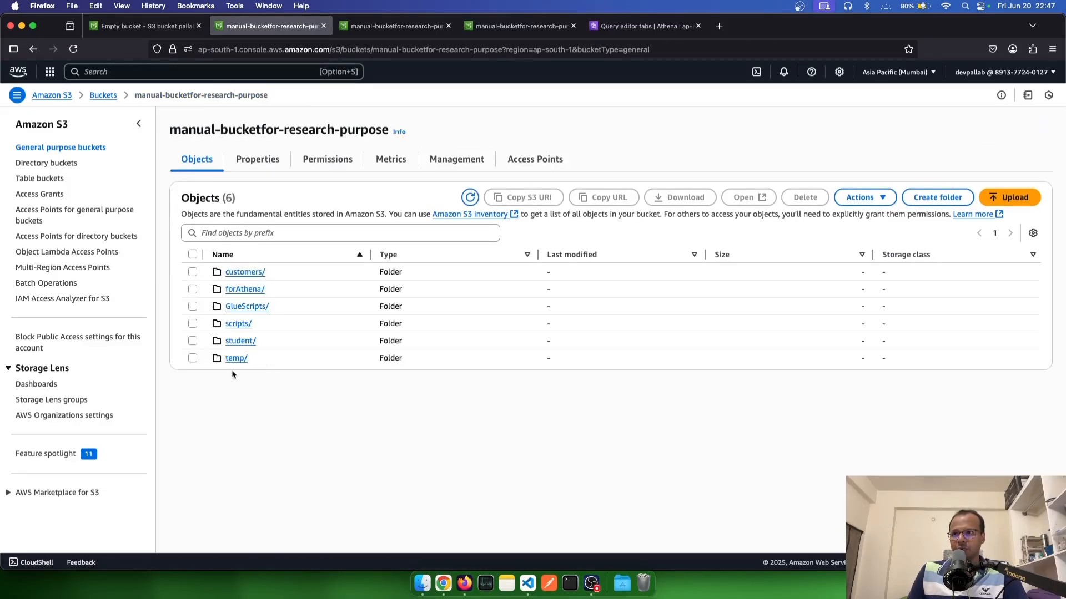
left_click(192, 341)
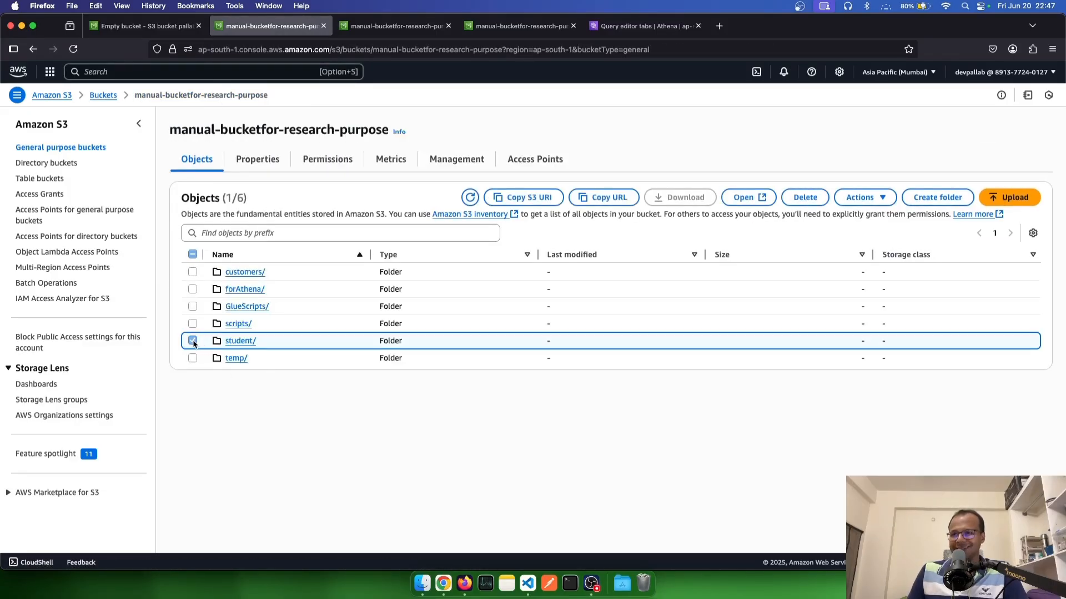
left_click(537, 201)
Step: Return to the Athena editor, complete the location clause with 's3://manual-bucketfor-research-purpose/student/' and run the query
left_click(644, 26)
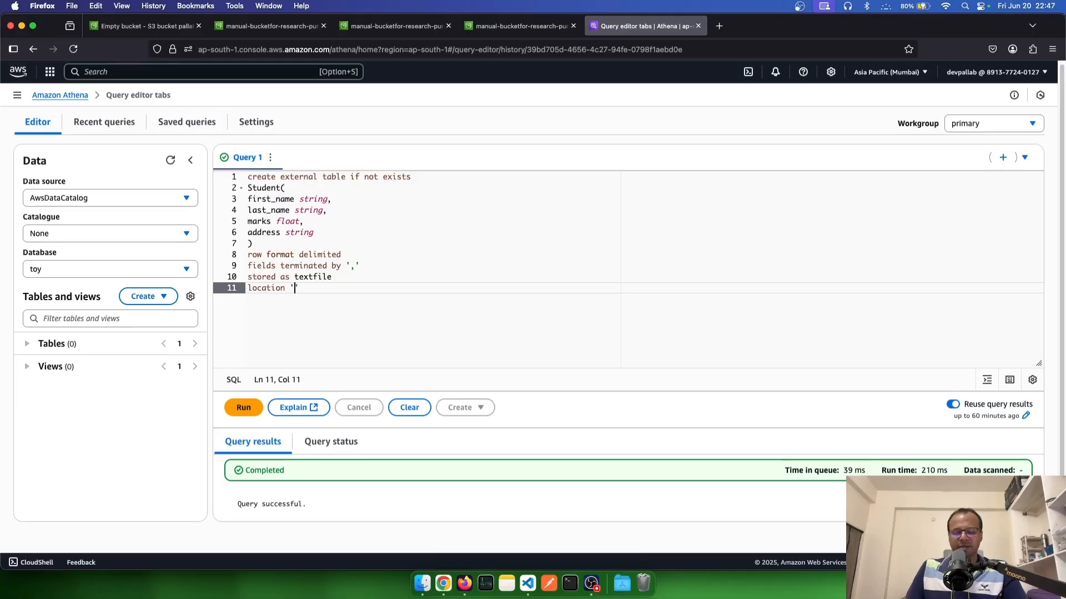
key("super+v")
type("'")
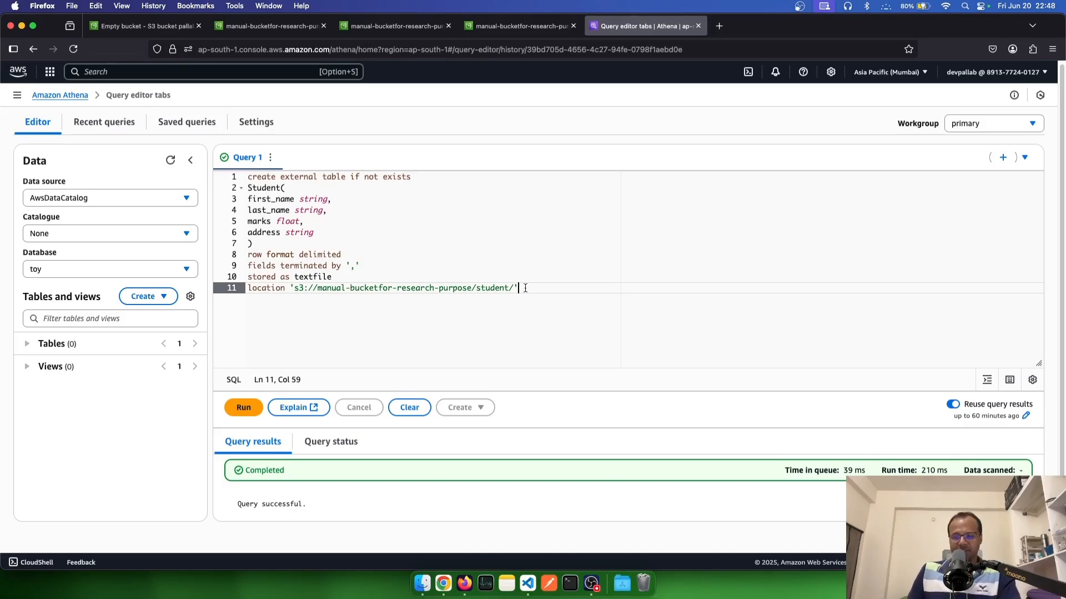
key("super+Return")
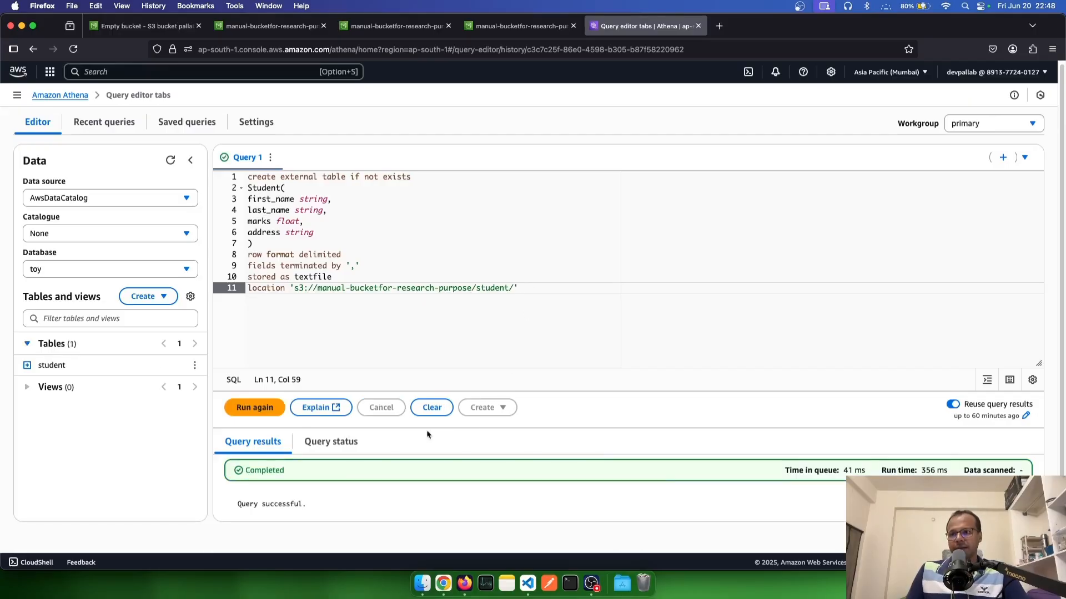
Step: Expand the student table in the toy database to inspect its columns and data types
left_click(194, 368)
left_click(191, 367)
left_click(26, 365)
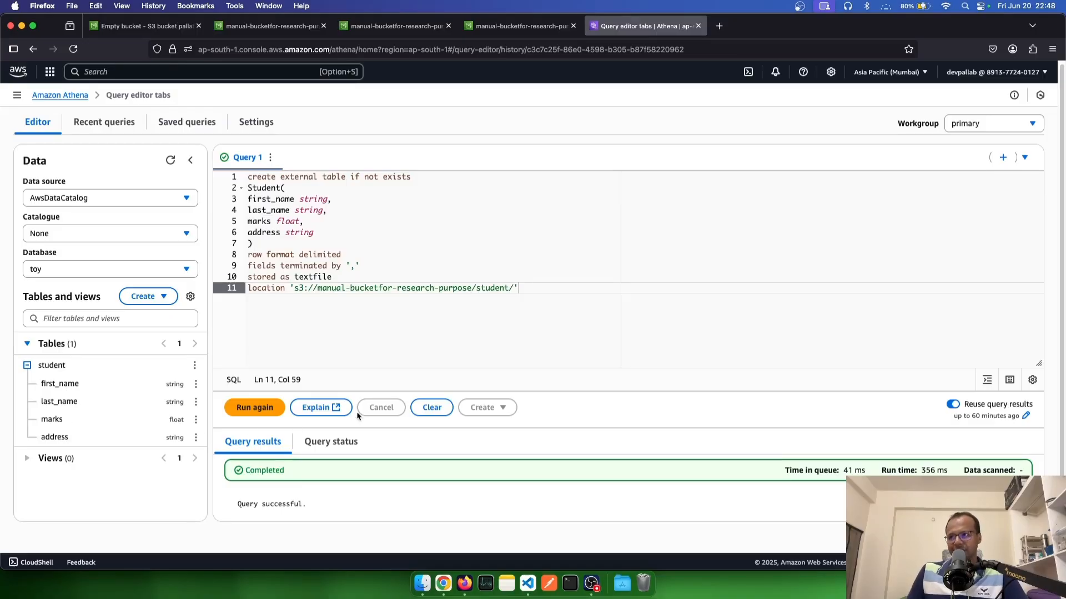
Step: Replace the table definition in the editor with the query "select * from student;" and run it
key("super+a")
key("BackSpace")
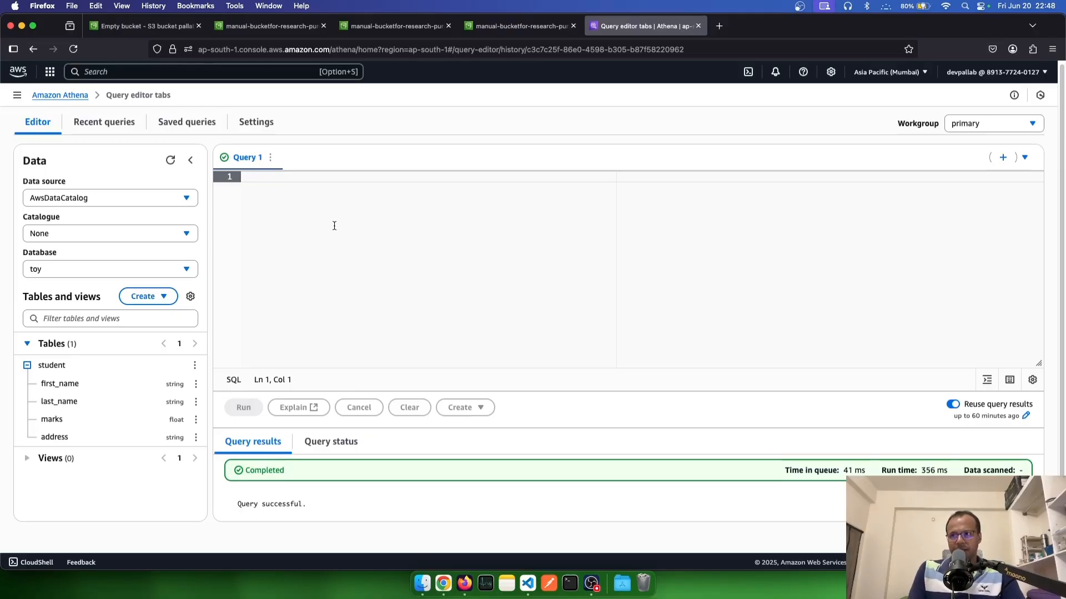
type("select * from ")
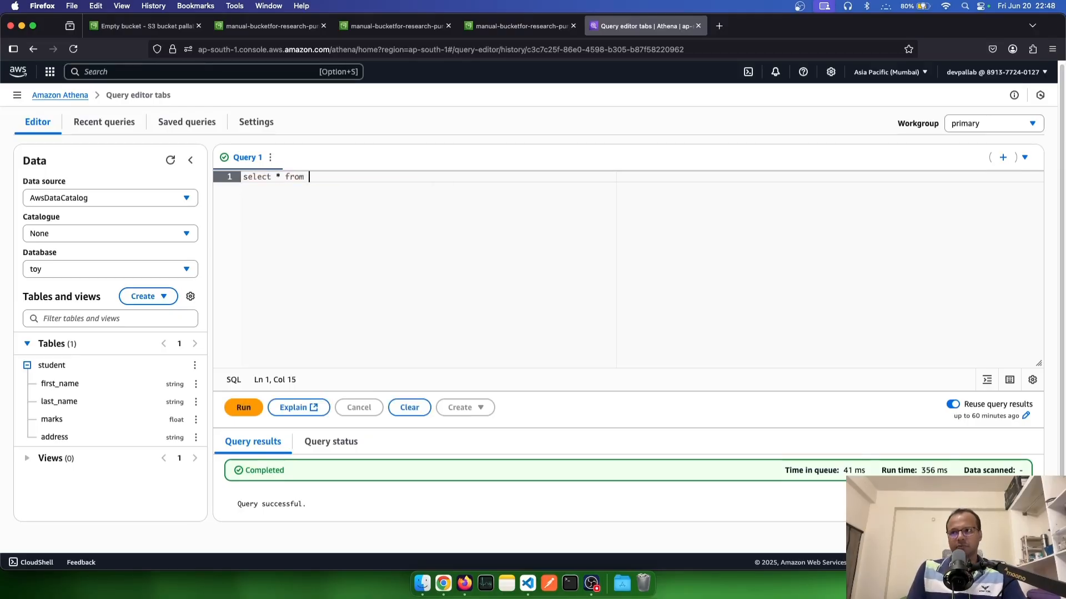
type("student;")
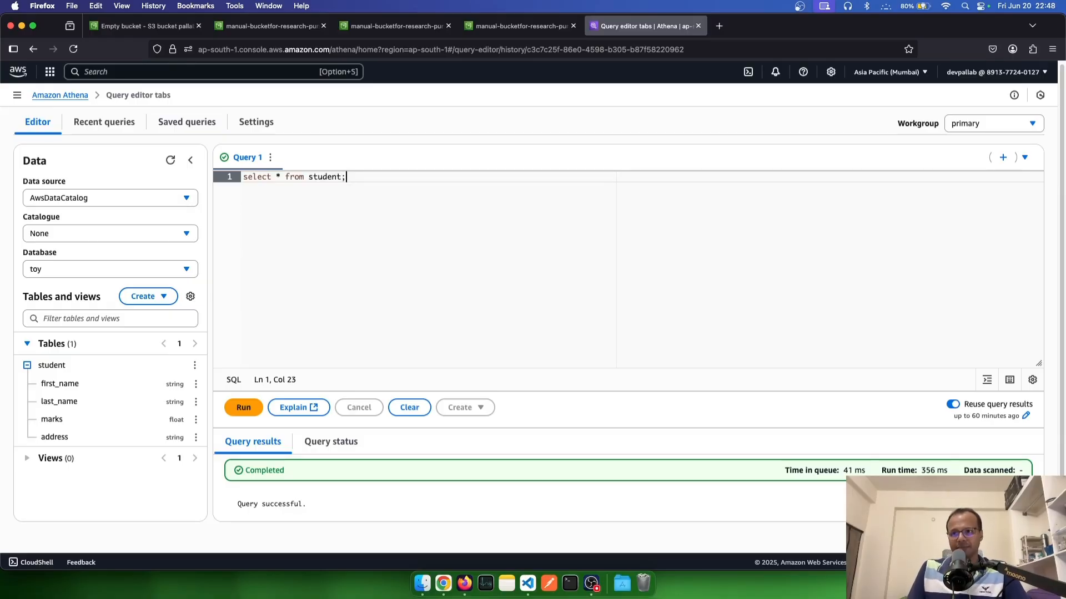
key("super+Return")
Step: Examine the rows returned from the student table, including the values in the marks column
scroll(395, 369, "down", 5)
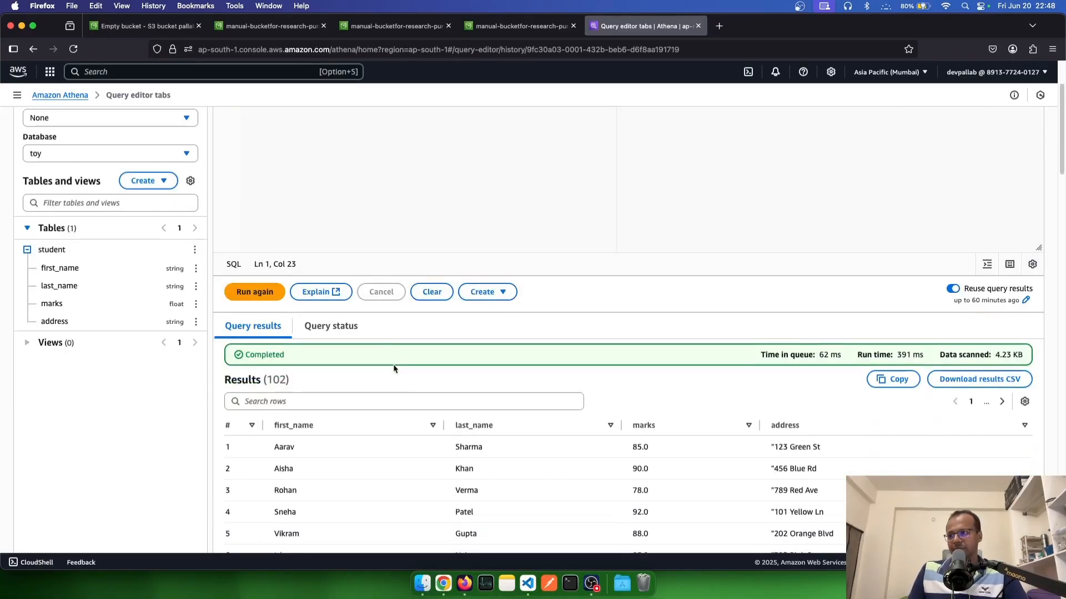
scroll(421, 406, "down", 3)
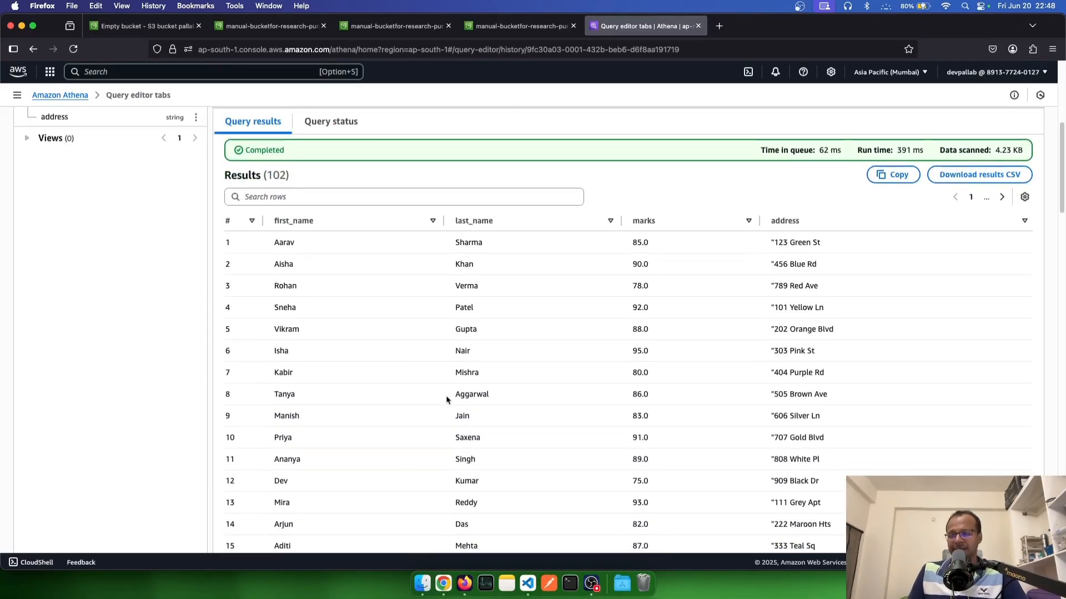
scroll(444, 395, "up", 3)
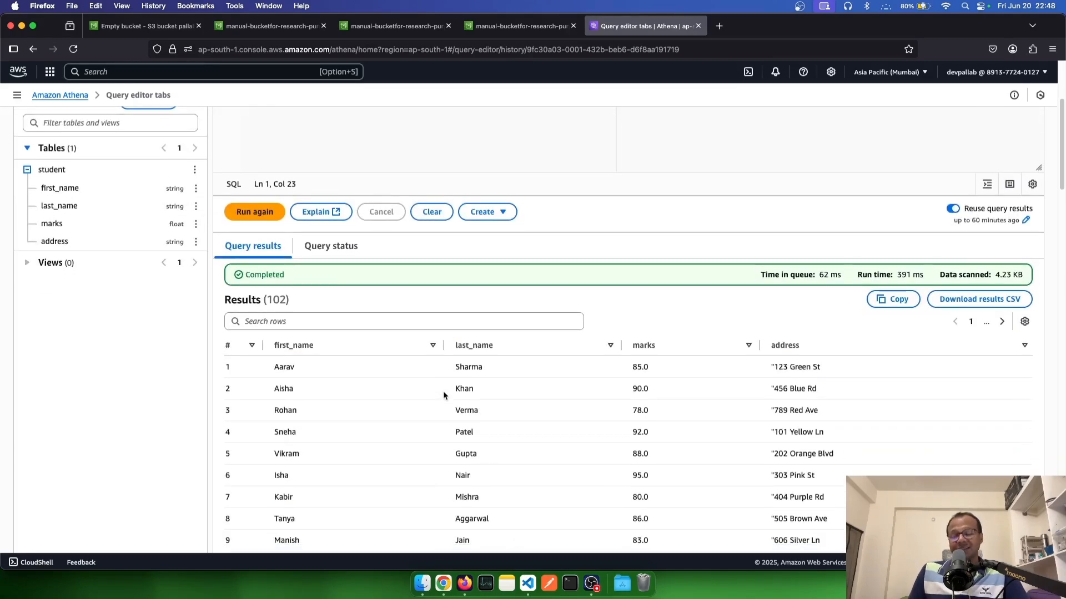
scroll(447, 397, "up", 3)
scroll(451, 400, "down", 2)
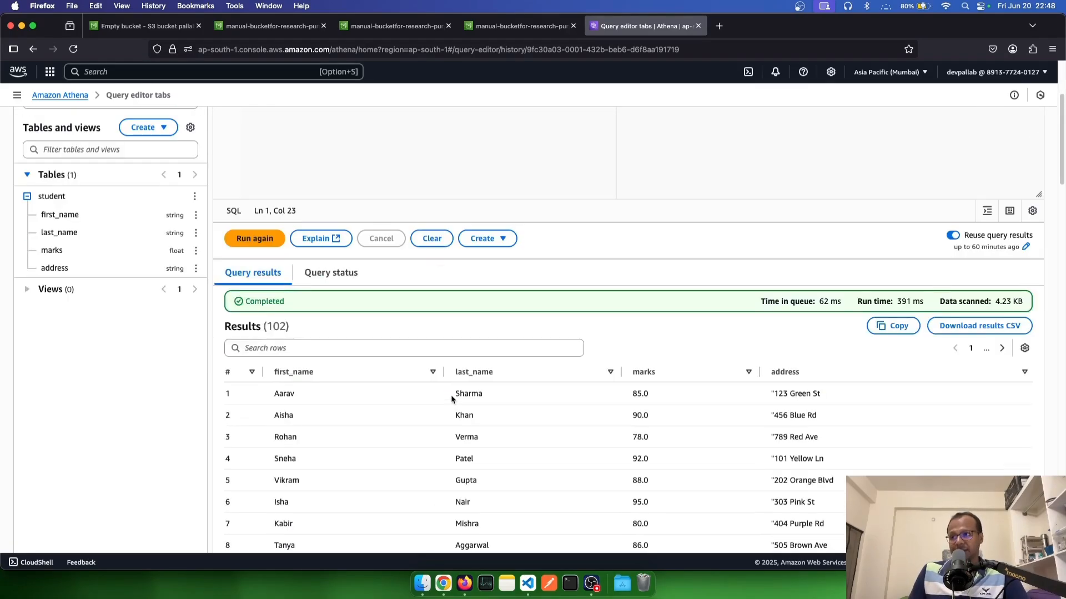
scroll(547, 412, "down", 1)
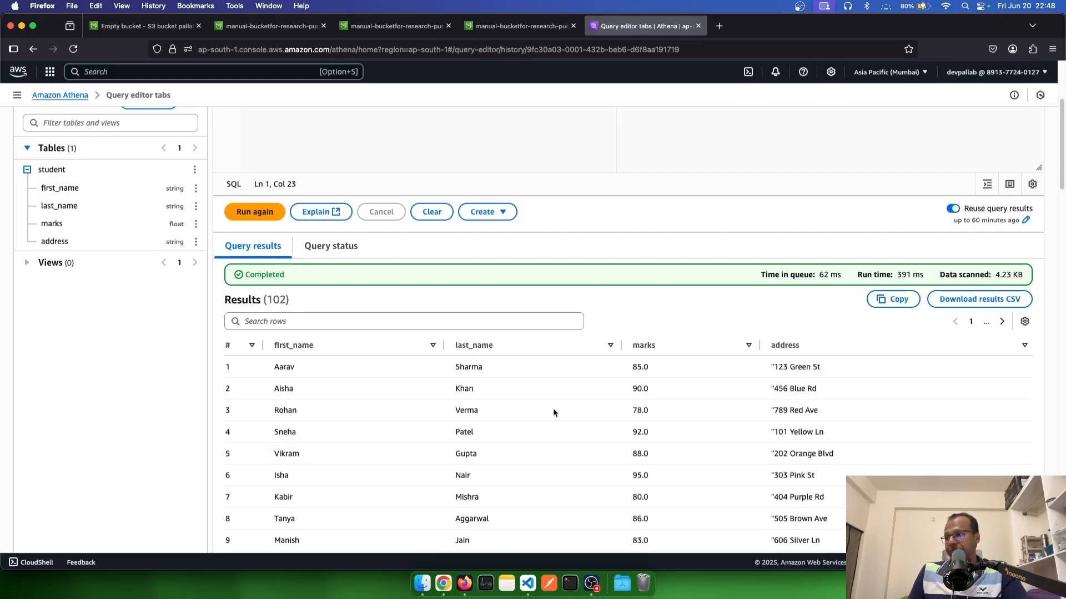
scroll(553, 412, "down", 1)
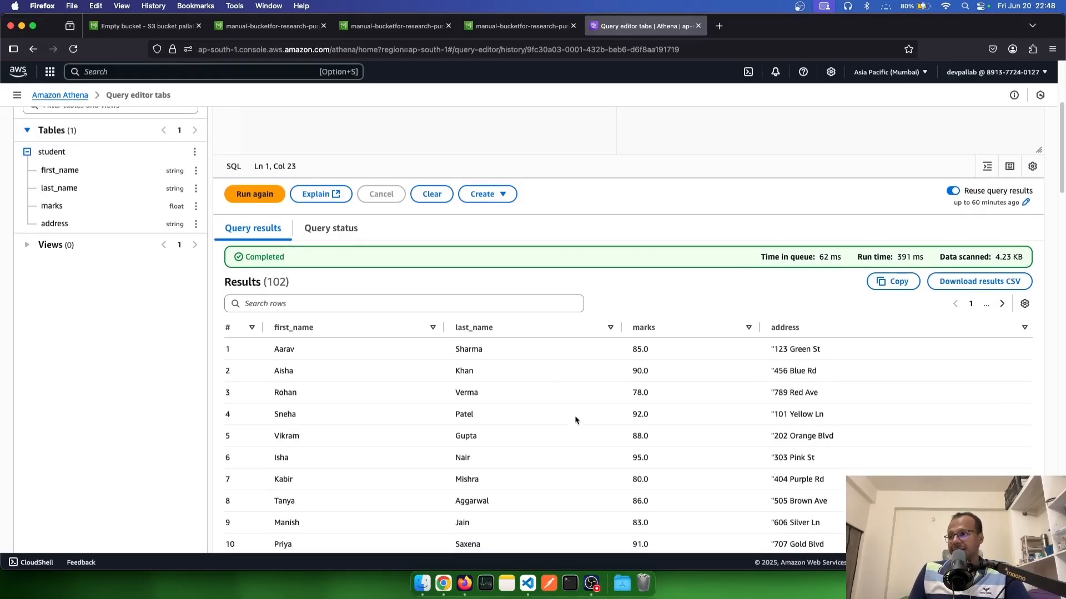
double_click(637, 349)
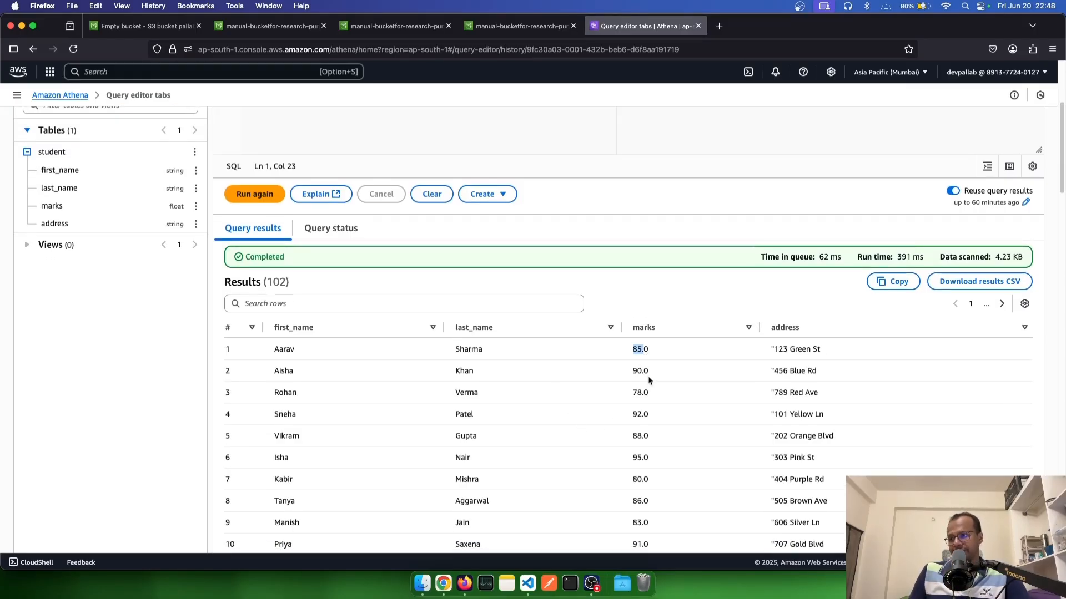
Step: Add the condition "where marks = 85" to the student query before the semicolon and run it
scroll(259, 184, "up", 5)
scroll(259, 183, "up", 1)
left_click(283, 160)
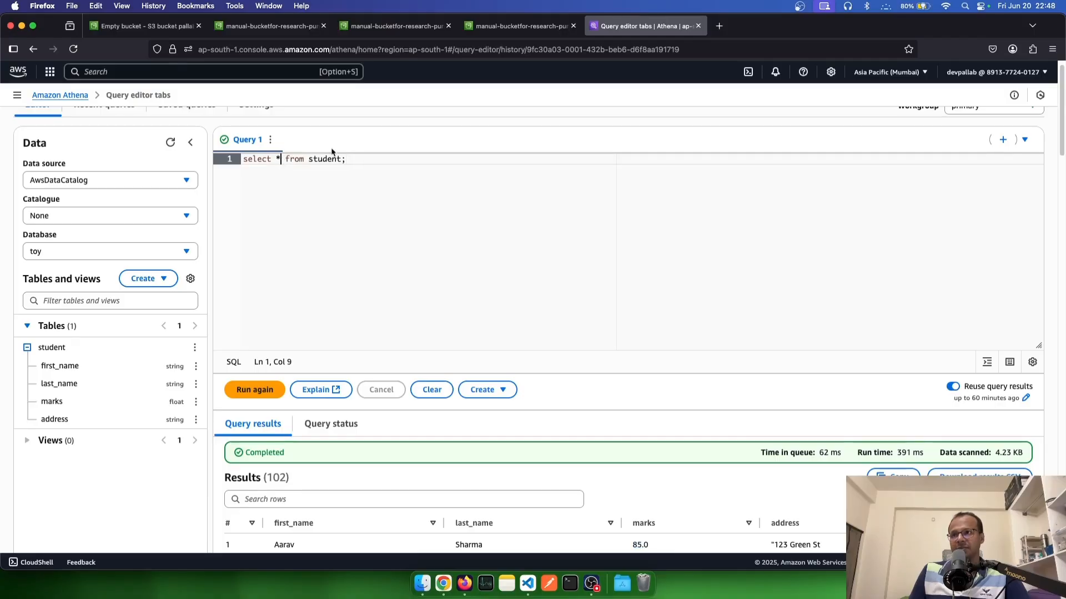
key("Right")
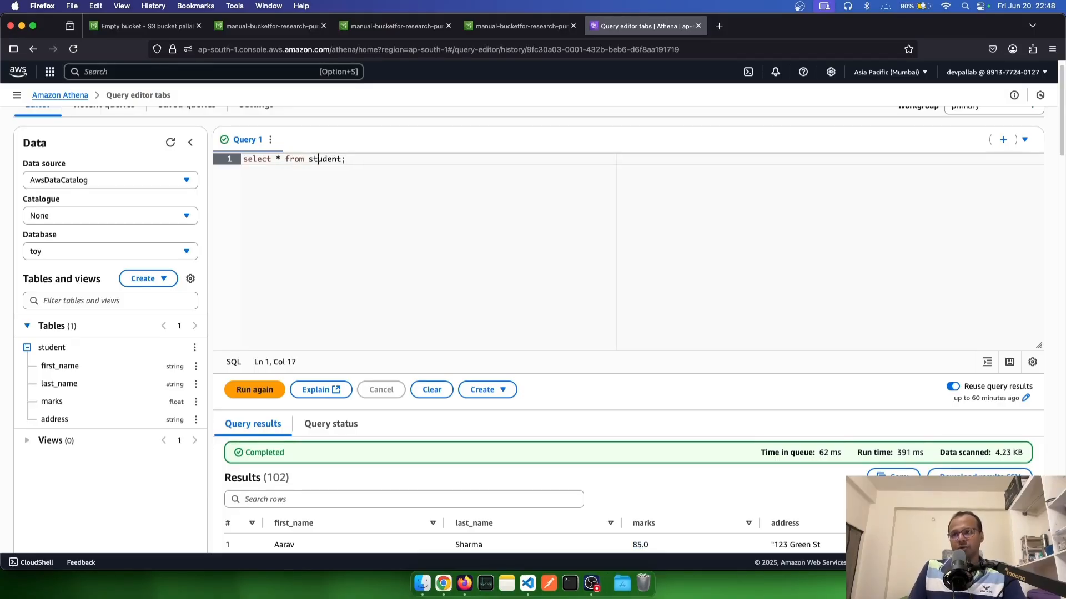
key("Right")
key("Right")
type("where marks = ")
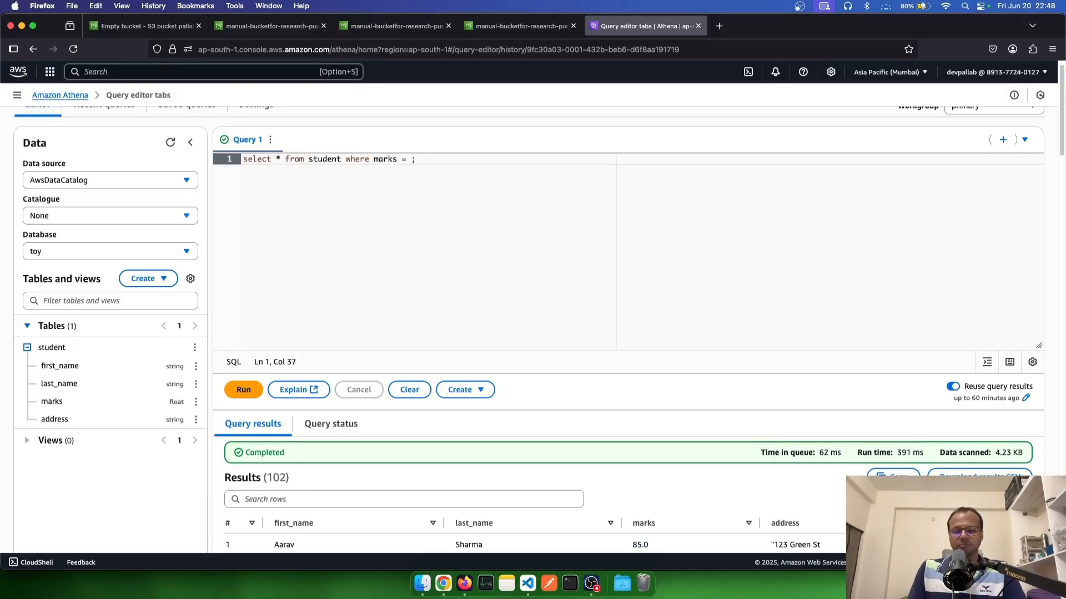
type("85")
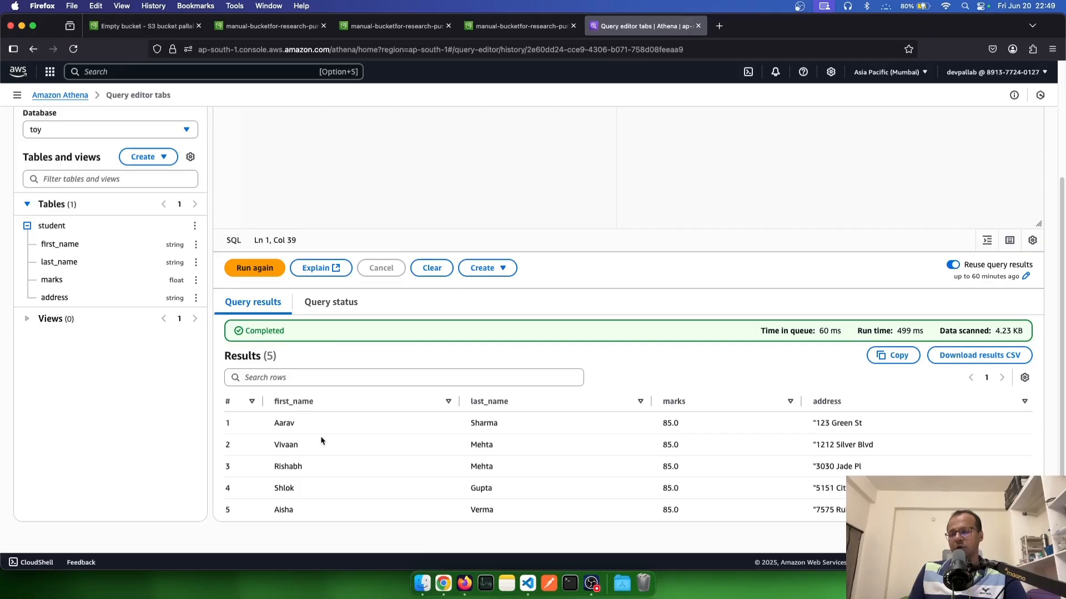
Step: Review the filtered rows of students with 85 marks against the query in the editor
left_click_drag(246, 426, 639, 482)
left_click(668, 480)
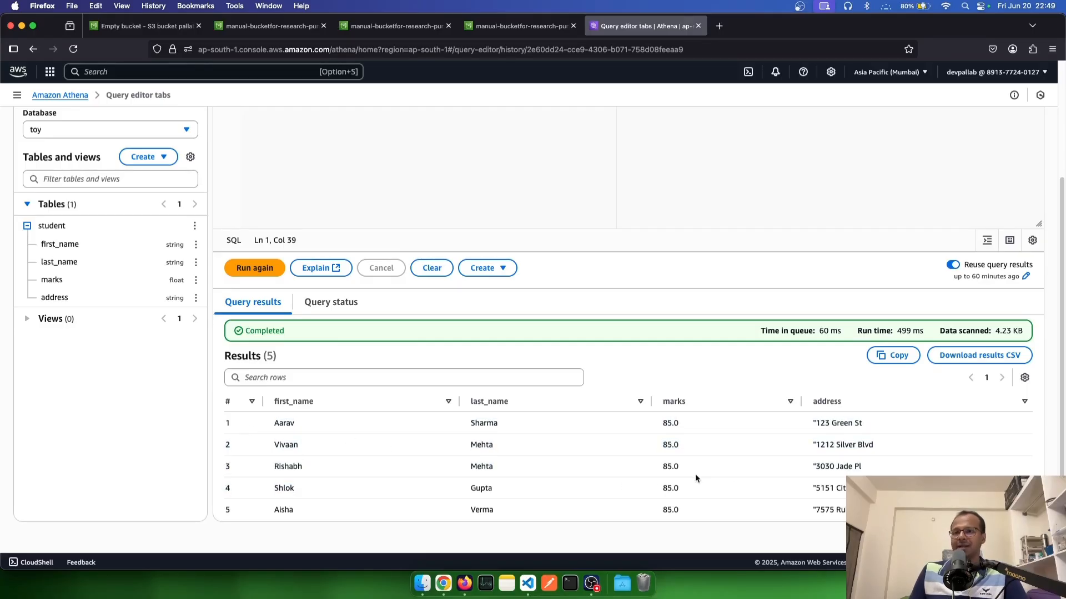
scroll(696, 478, "up", 2)
scroll(695, 478, "down", 2)
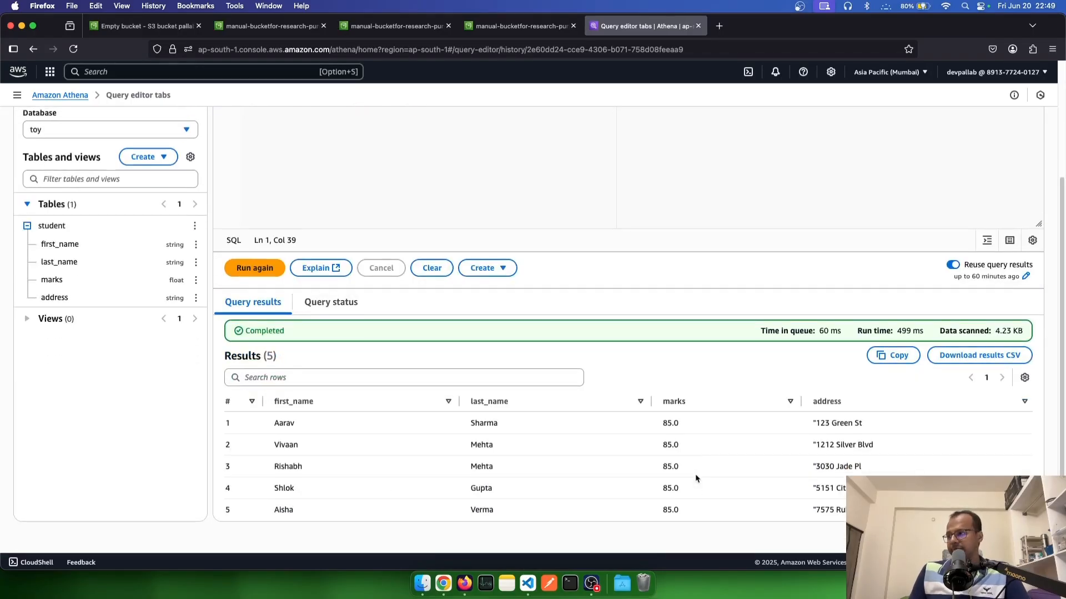
scroll(696, 478, "up", 4)
left_click(472, 190)
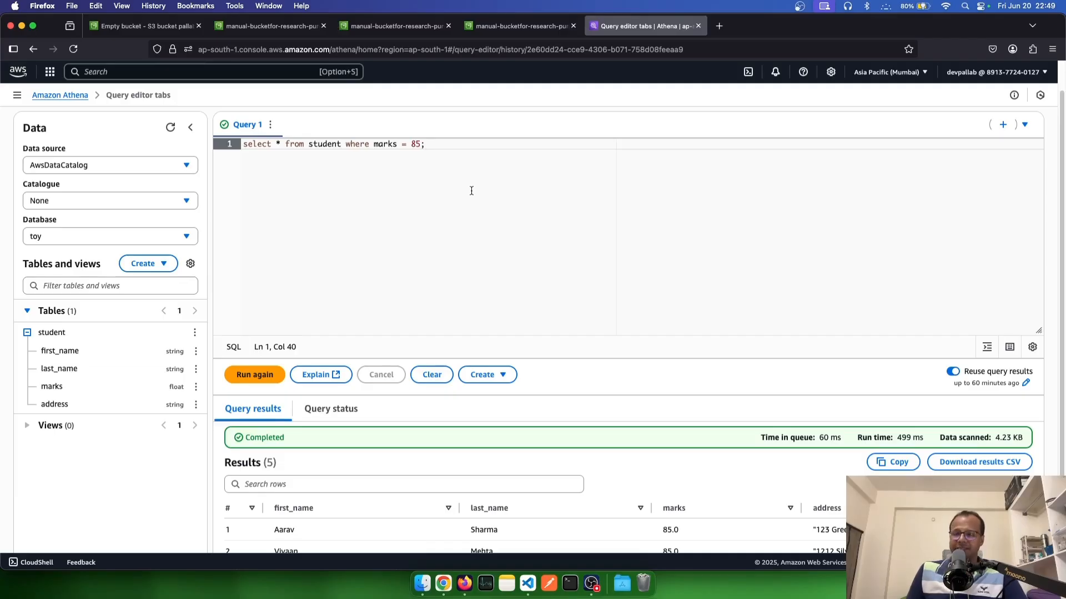
scroll(462, 209, "up", 1)
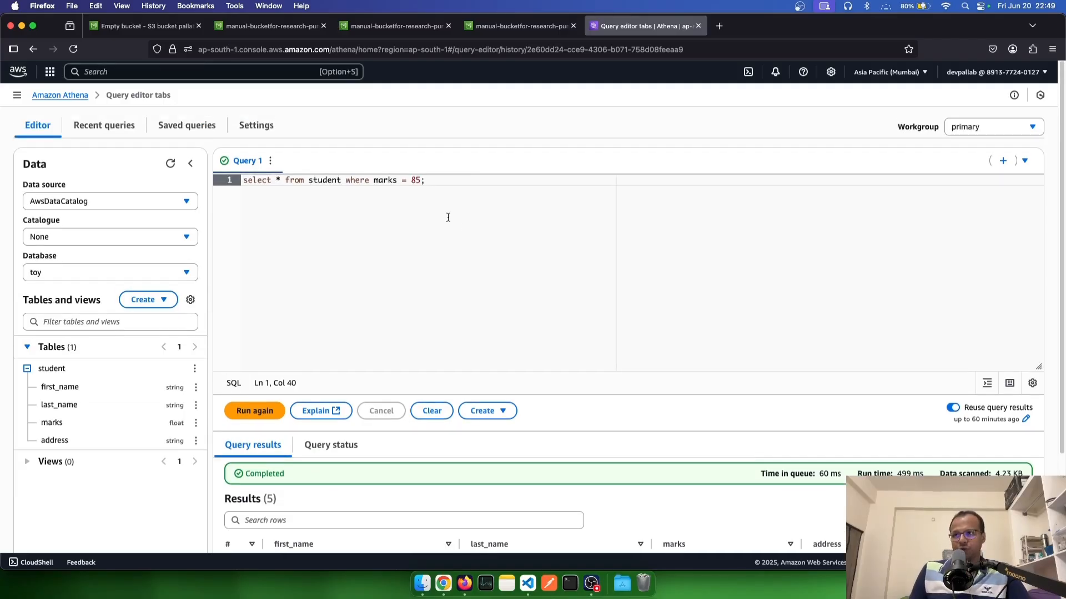
Step: Check Athena's query result location setting, then switch to S3 and open the root of the manual-bucketfor-research-purpose bucket
left_click(258, 134)
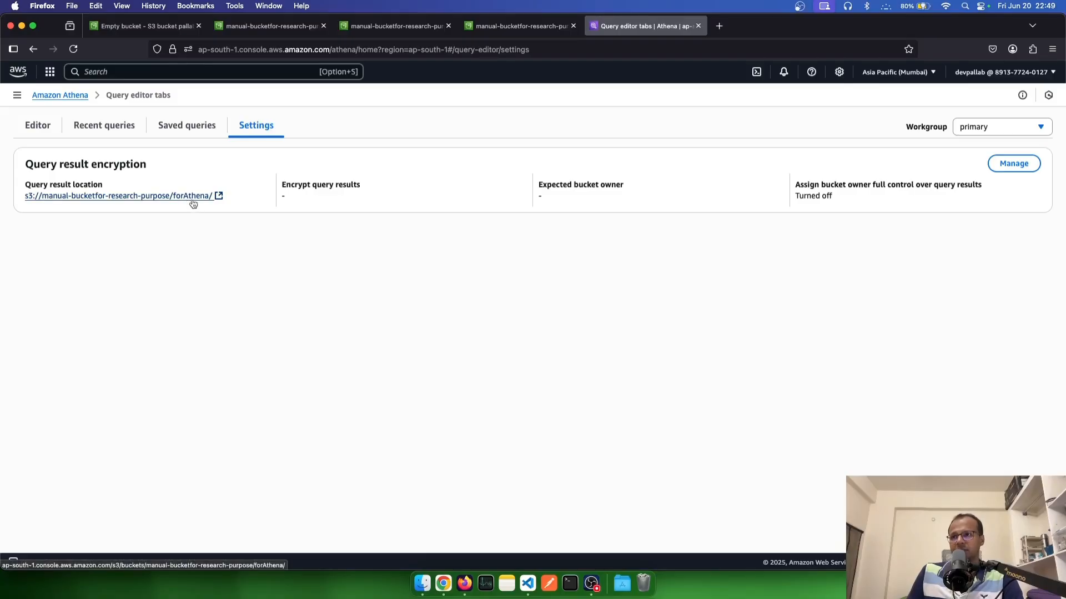
left_click(505, 33)
left_click(539, 354)
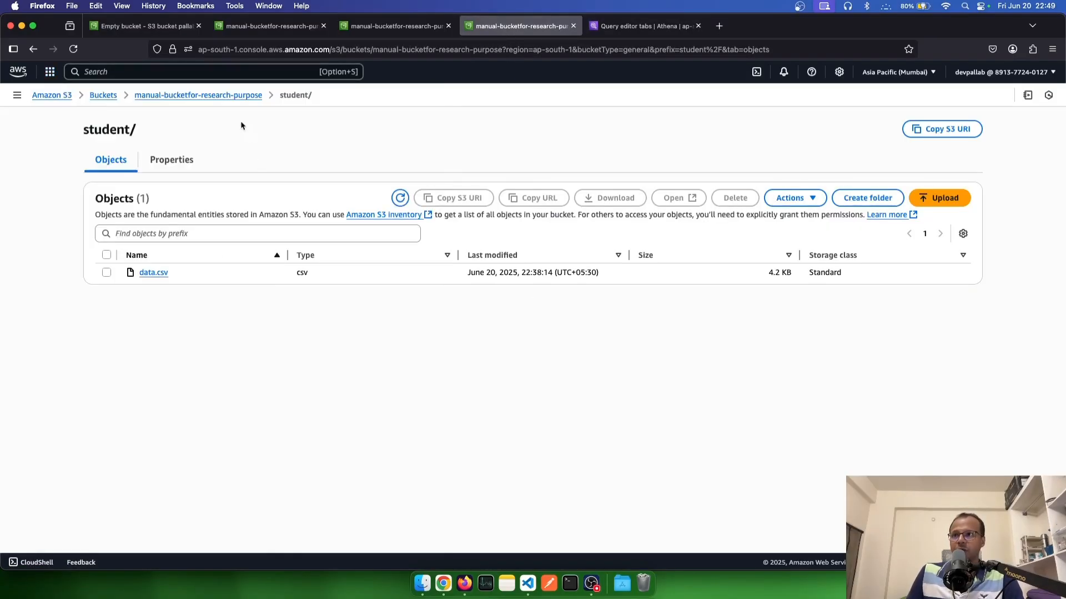
left_click(239, 96)
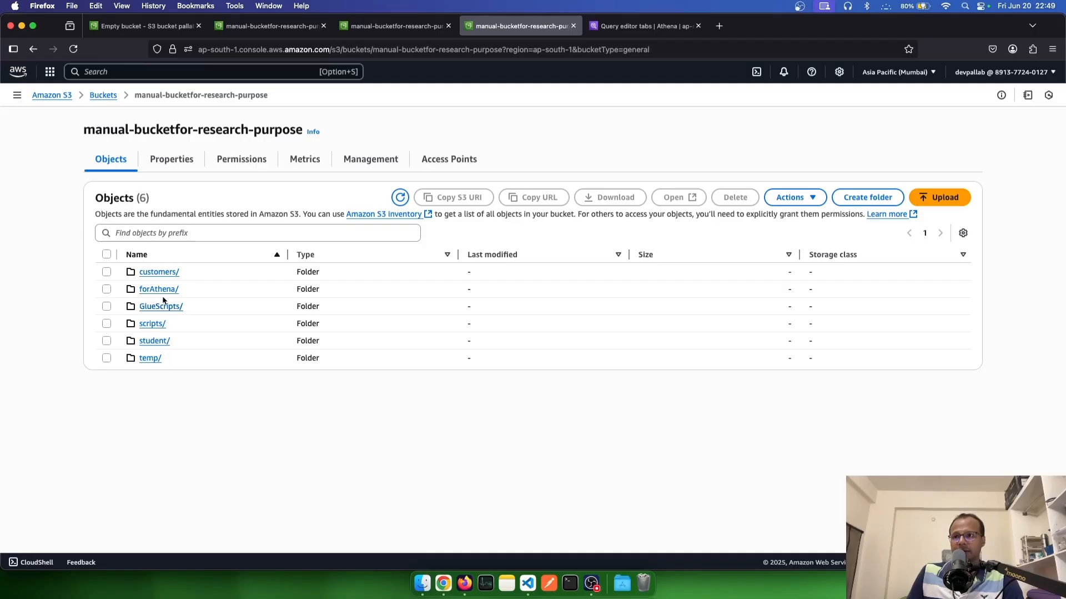
Step: Open the folder forAthena/Unsaved/2025/06/20/ and examine the stored query result files and their modification times
left_click(163, 303)
left_click(157, 272)
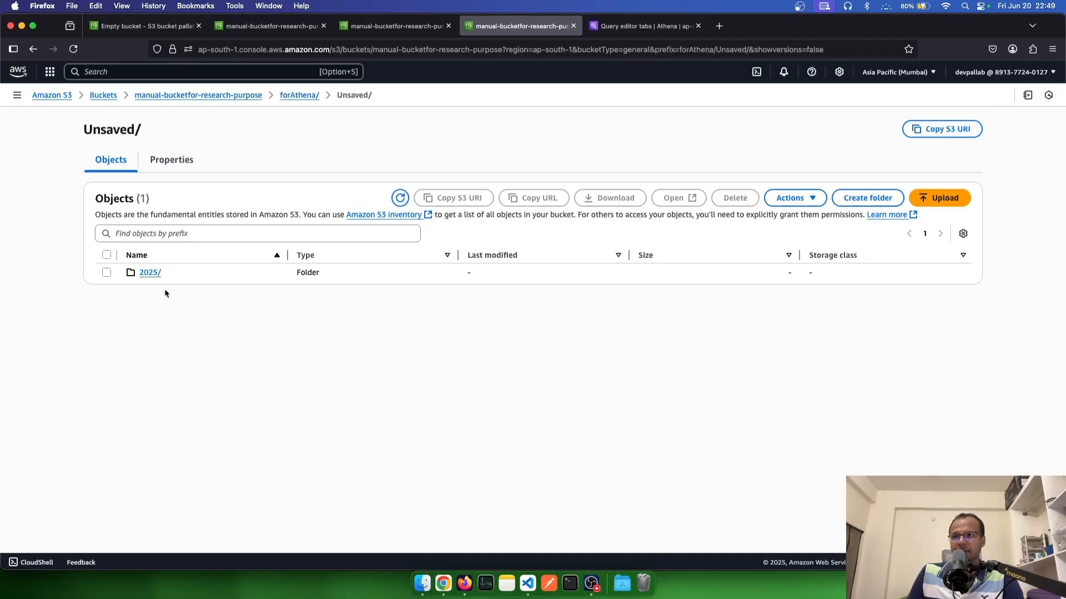
left_click(151, 273)
left_click(141, 273)
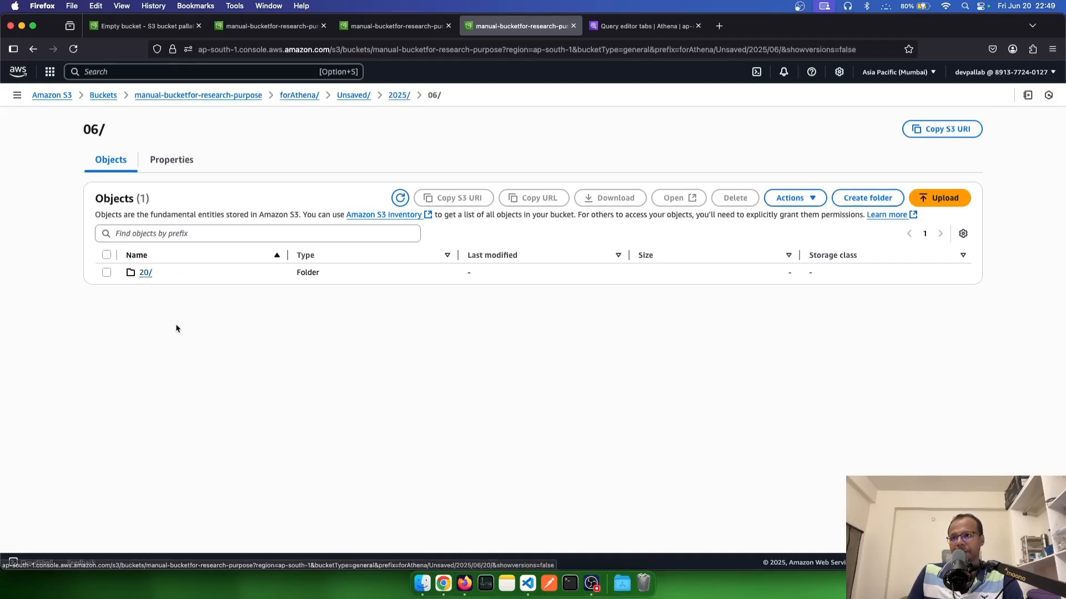
left_click(146, 273)
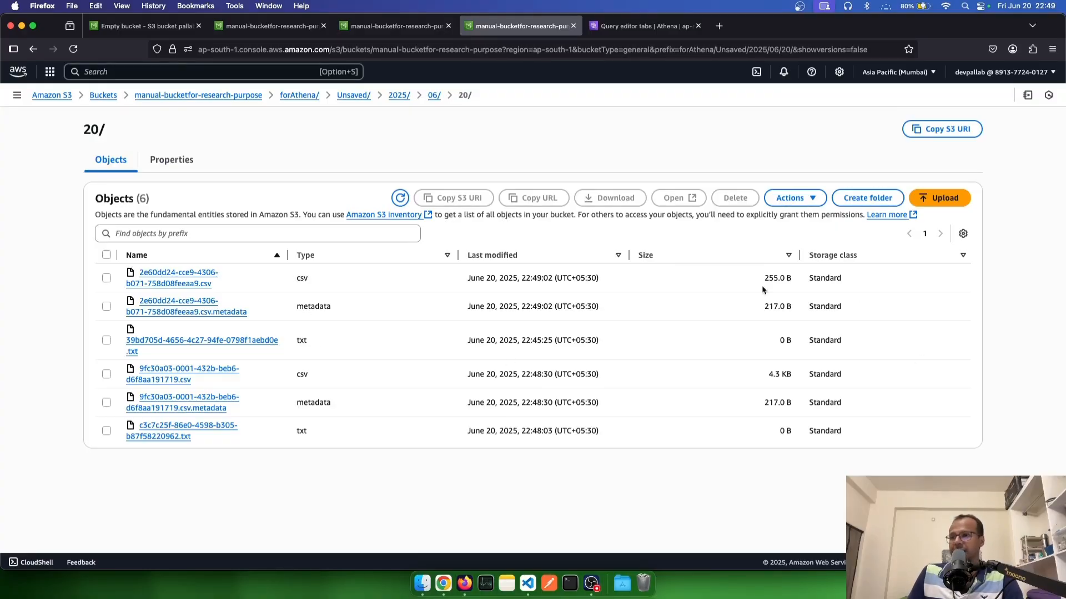
triple_click(538, 285)
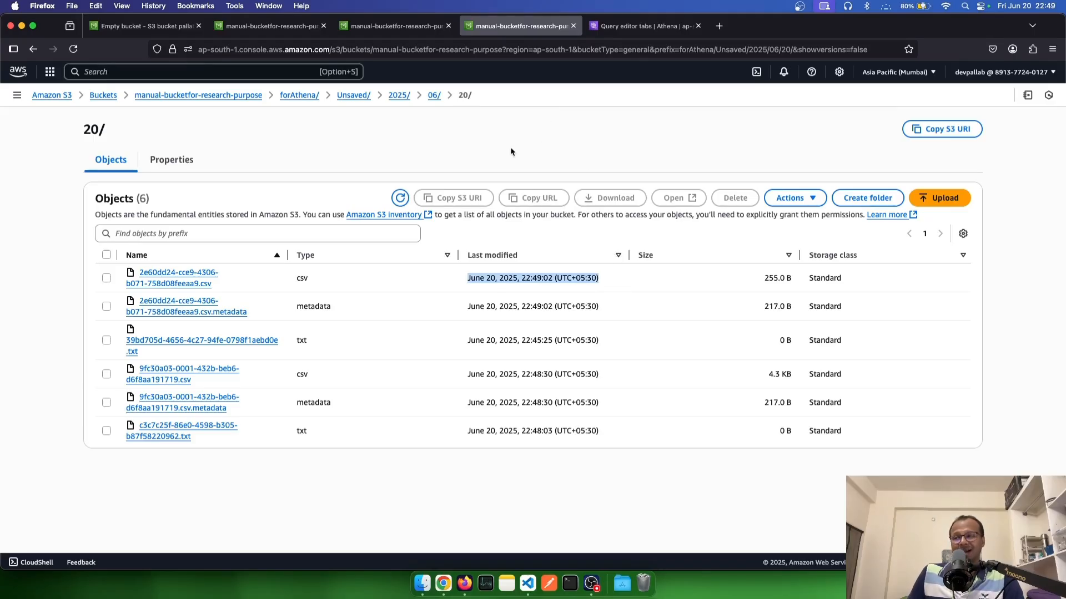
Step: Go back from S3 to the Athena query editor holding the filtered student query
left_click(417, 28)
left_click(146, 26)
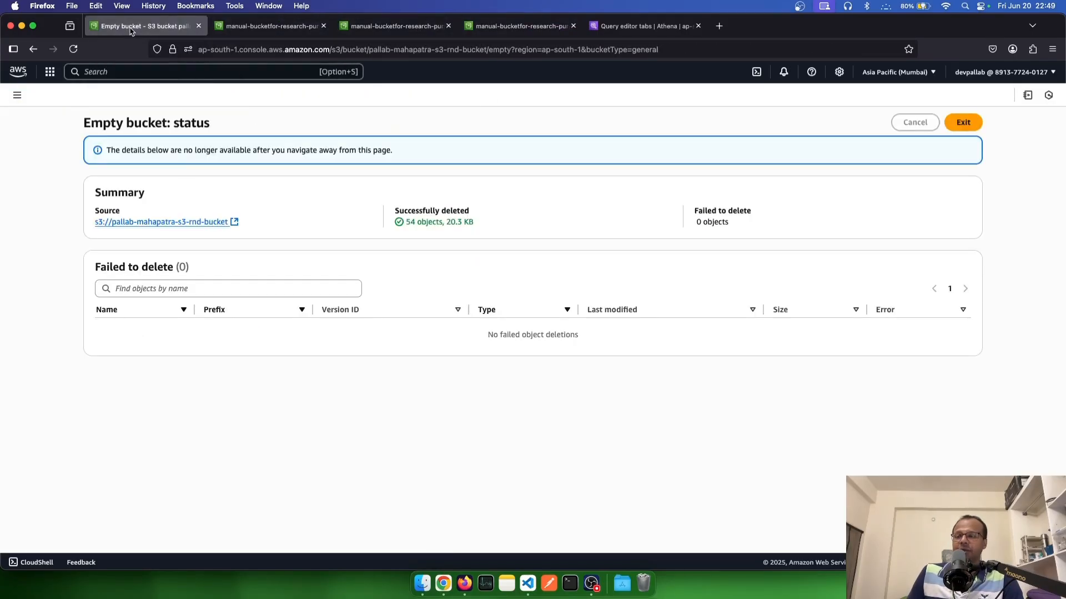
left_click(609, 21)
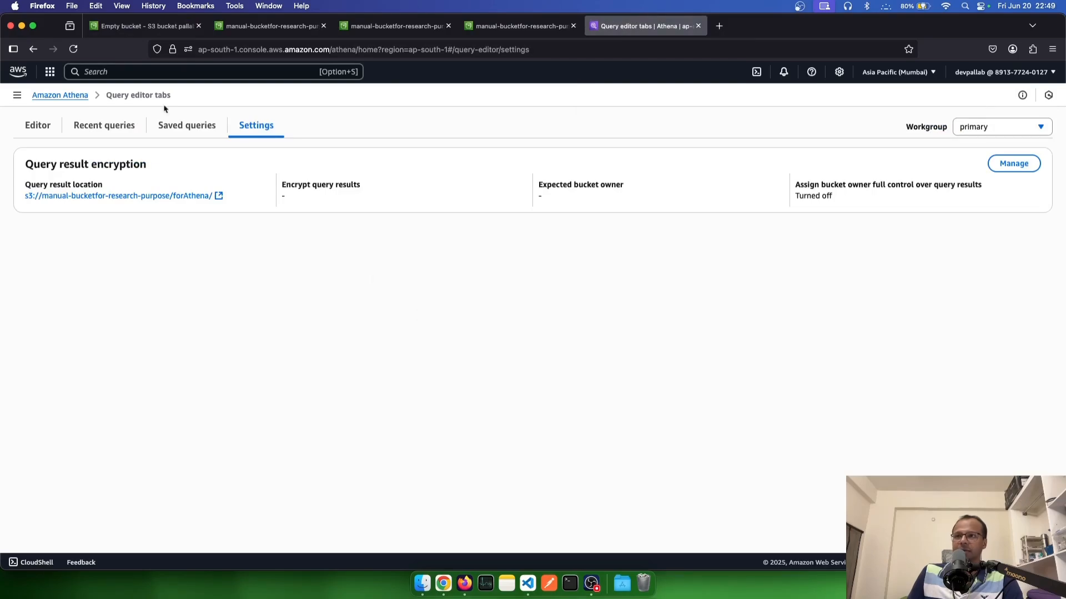
left_click(50, 129)
left_click(387, 289)
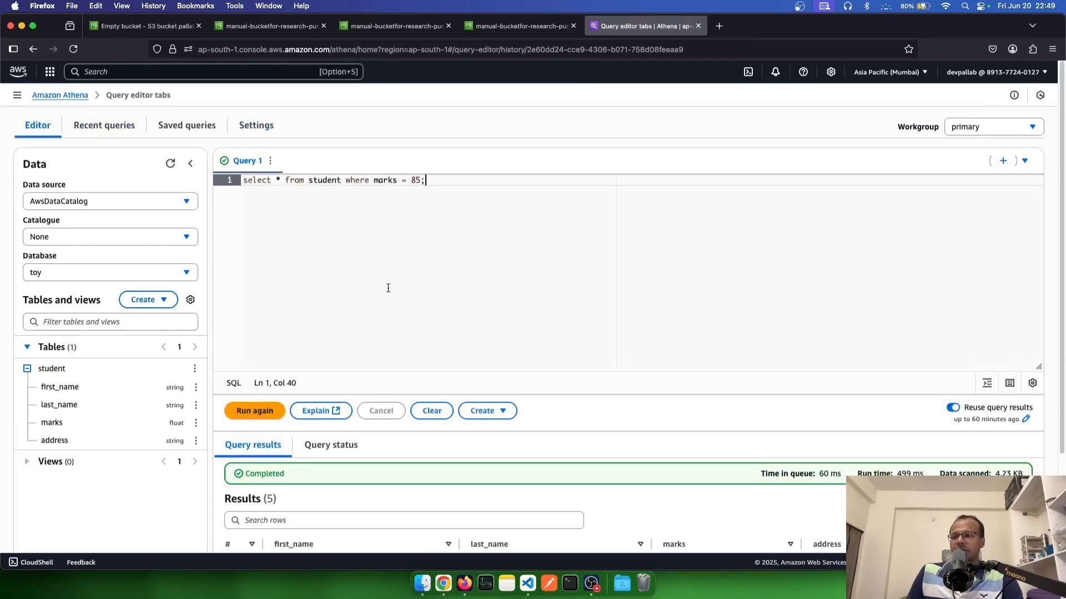
scroll(388, 291, "down", 1)
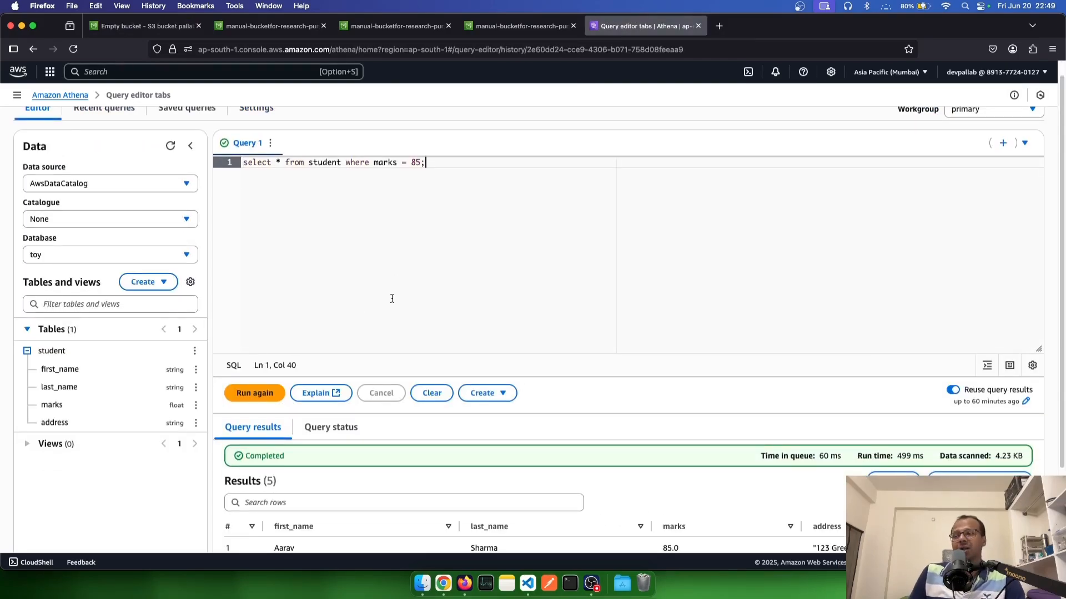
Step: Switch to VS Code, maximize its window and highlight the first record of student.csv to examine the source data format
left_click(527, 583)
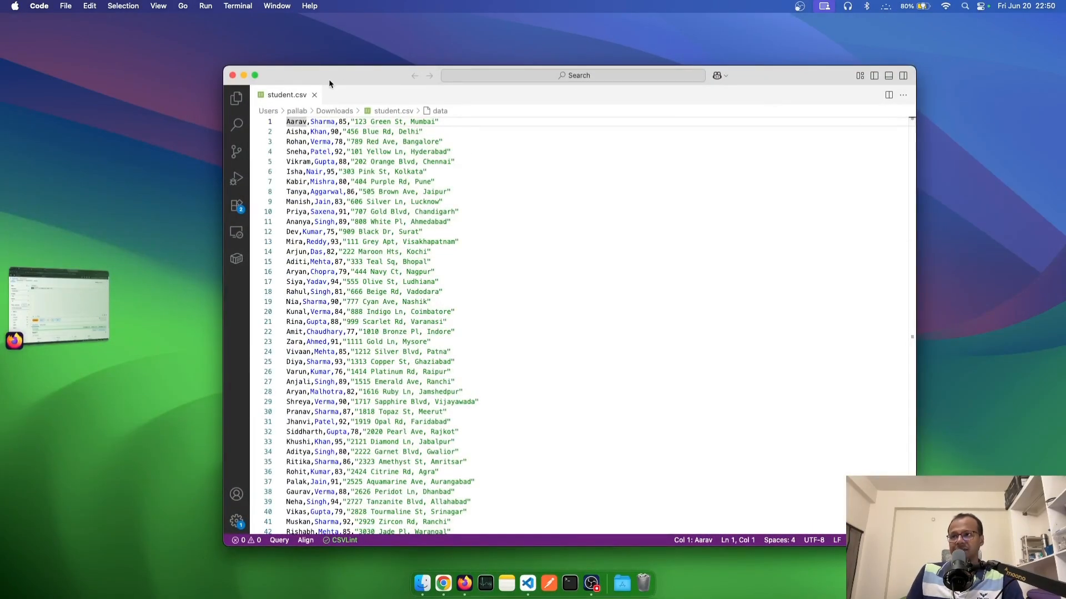
double_click(328, 78)
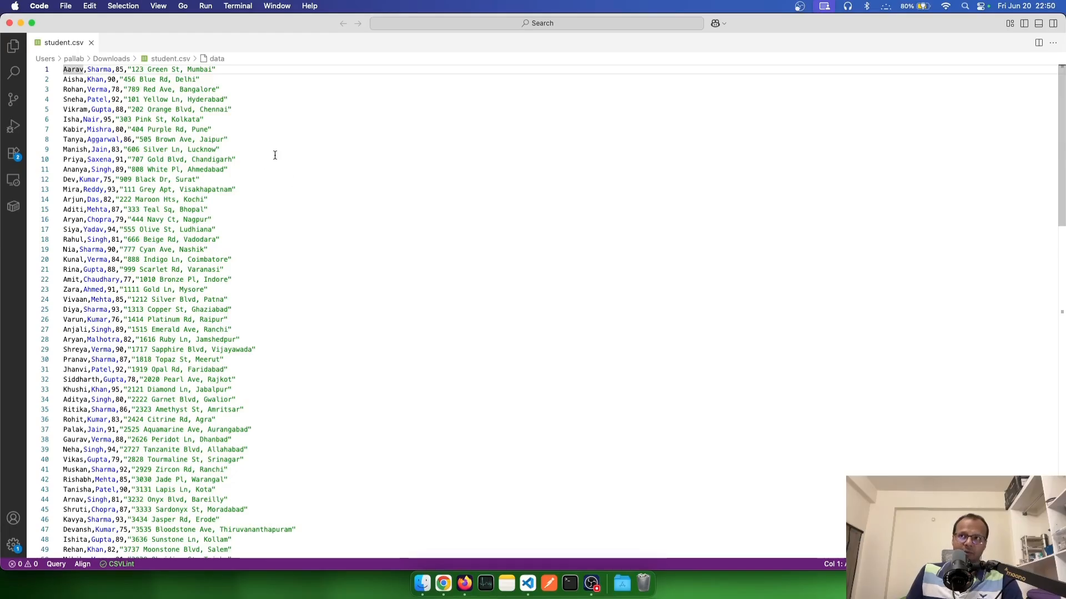
left_click(222, 70)
left_click_drag(221, 70, 66, 71)
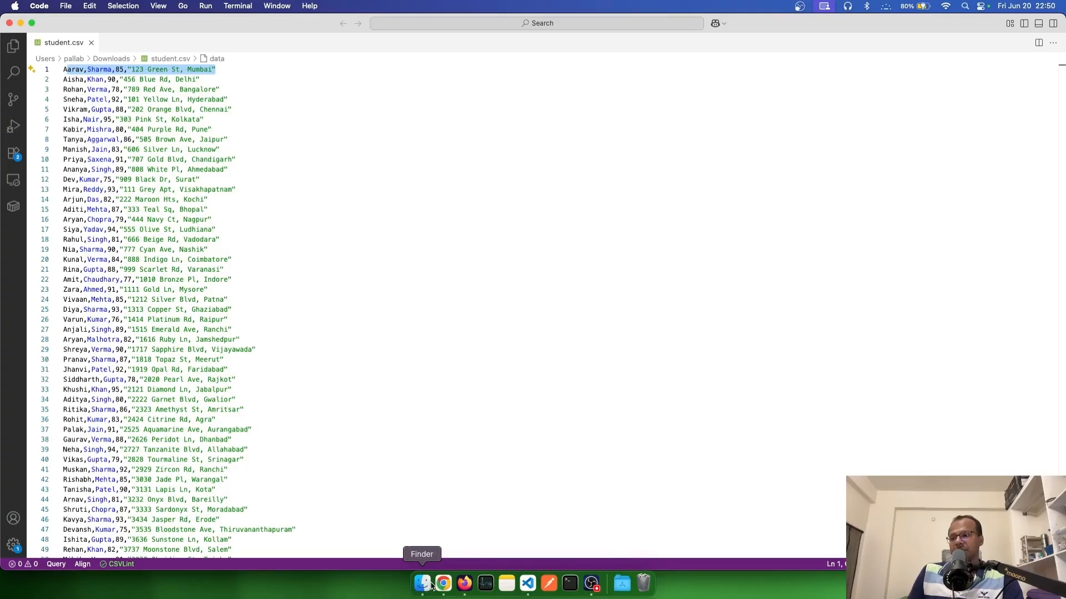
Step: Switch back to Firefox to view the Athena student query and its results again
left_click(464, 583)
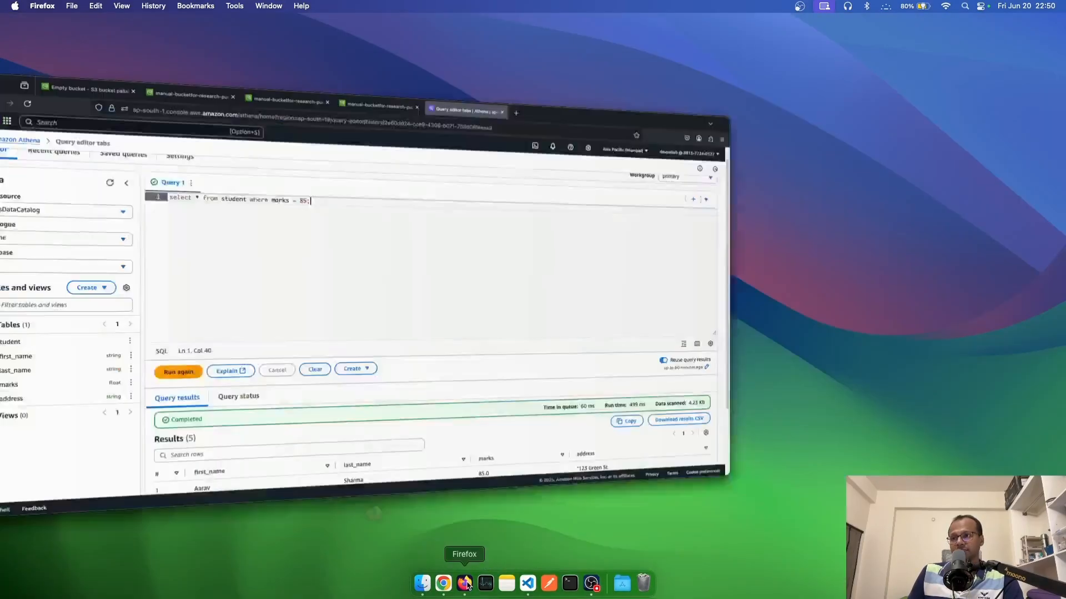
scroll(337, 408, "down", 2)
scroll(337, 411, "up", 2)
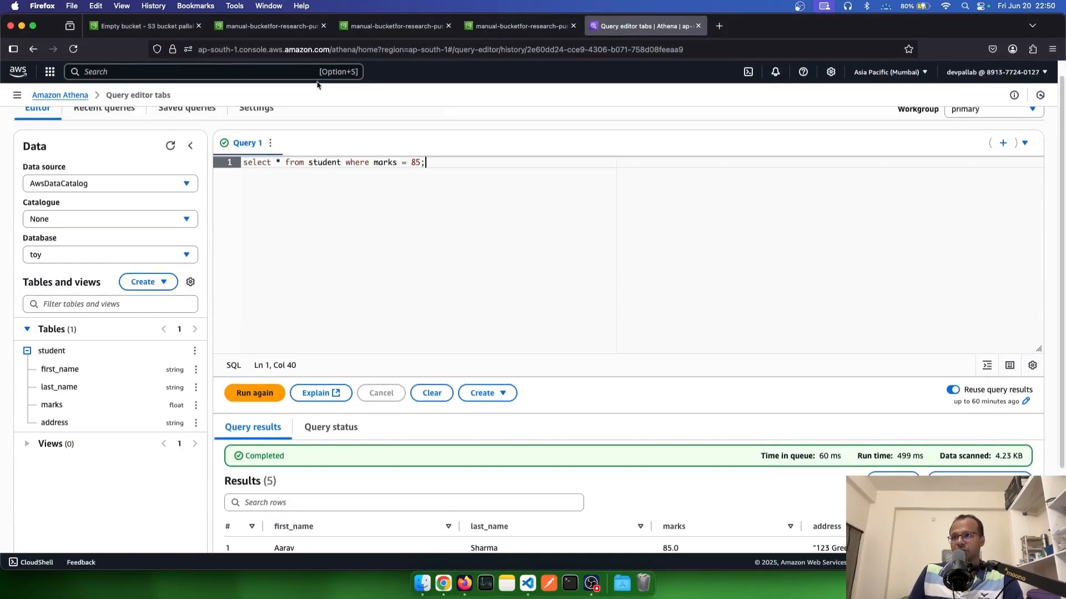
Step: Replace the filtered query with "select * from student limit 10;", run it and view the returned rows
left_click_drag(276, 162, 547, 172)
key("BackSpace")
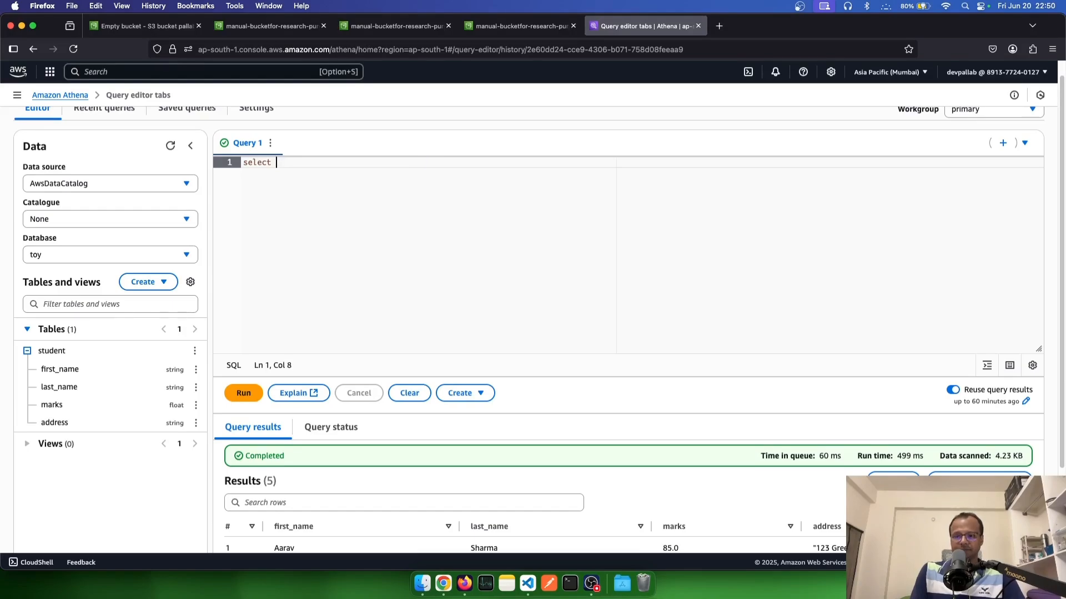
type("* from student ")
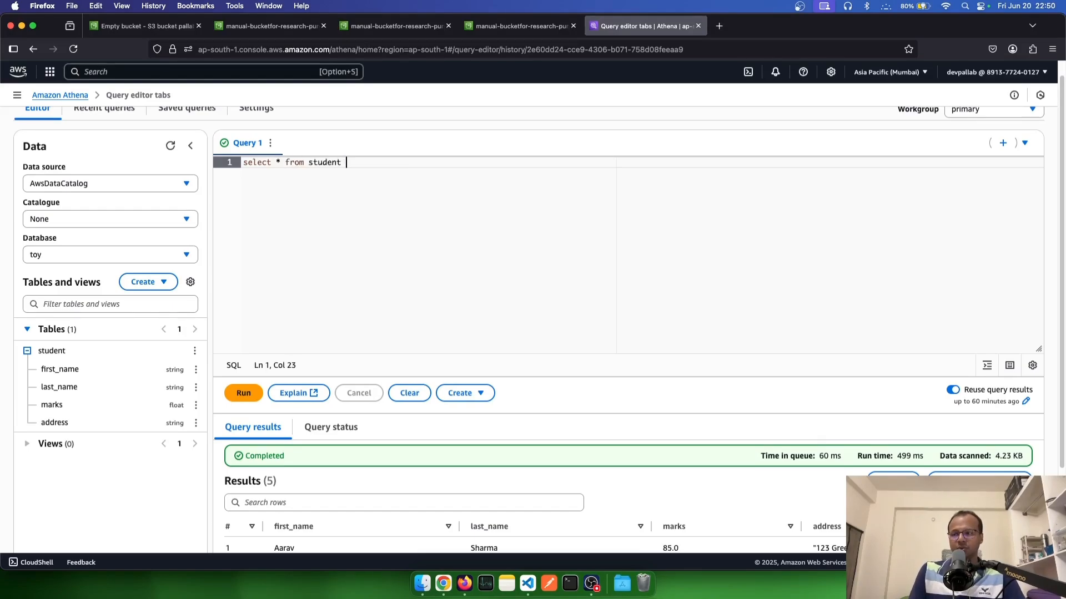
type("limit ")
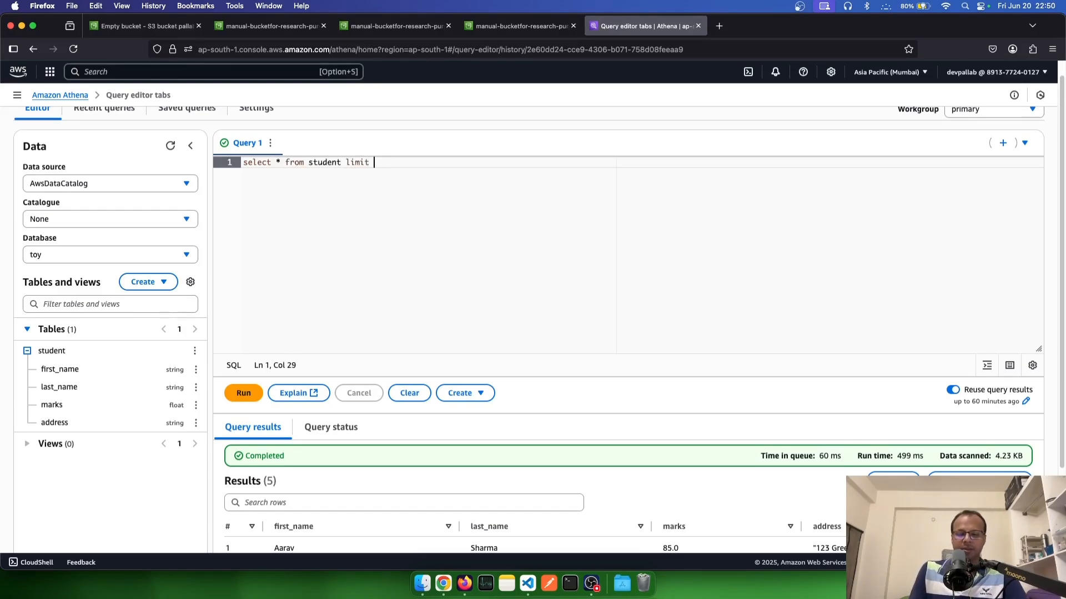
type("10;")
key("super+Return")
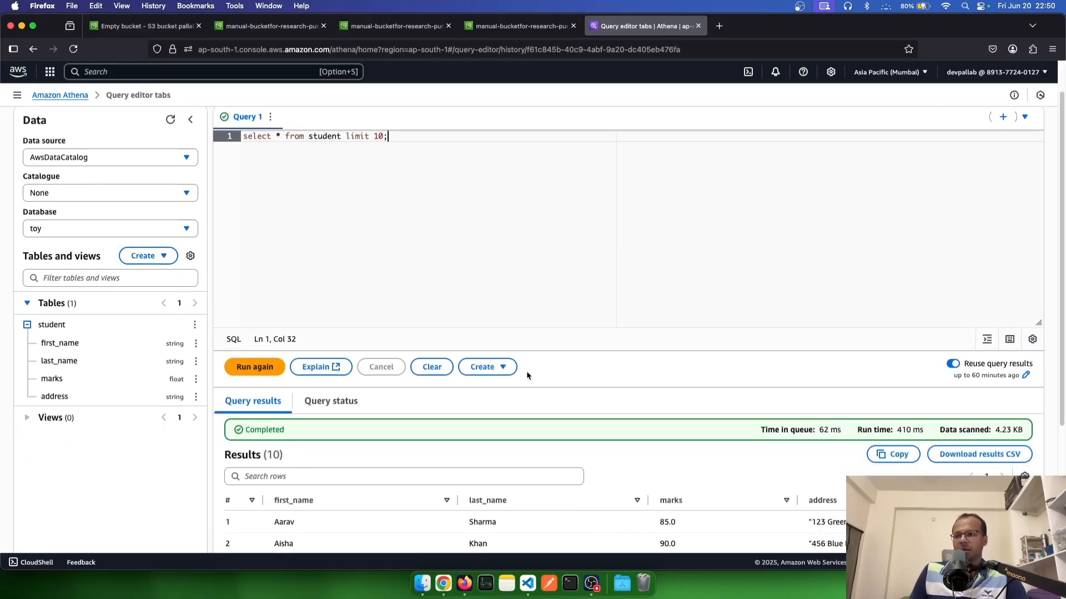
scroll(528, 376, "down", 5)
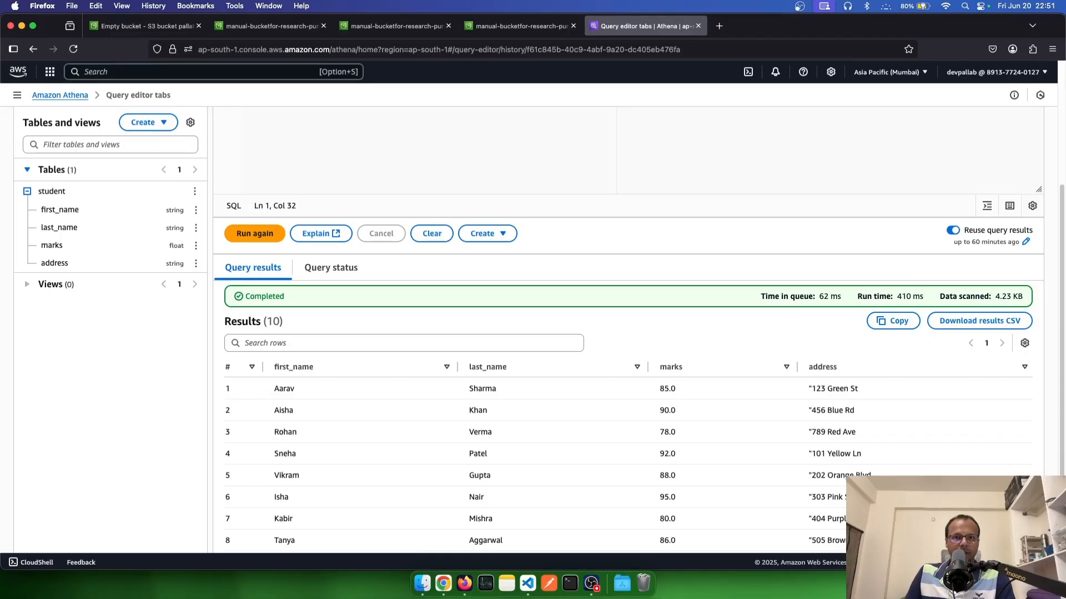
Step: Switch to Chrome, maximize its window and review the AWS Athena for Beginners article's student table and sample CSV sections
key("super+Tab")
double_click(514, 42)
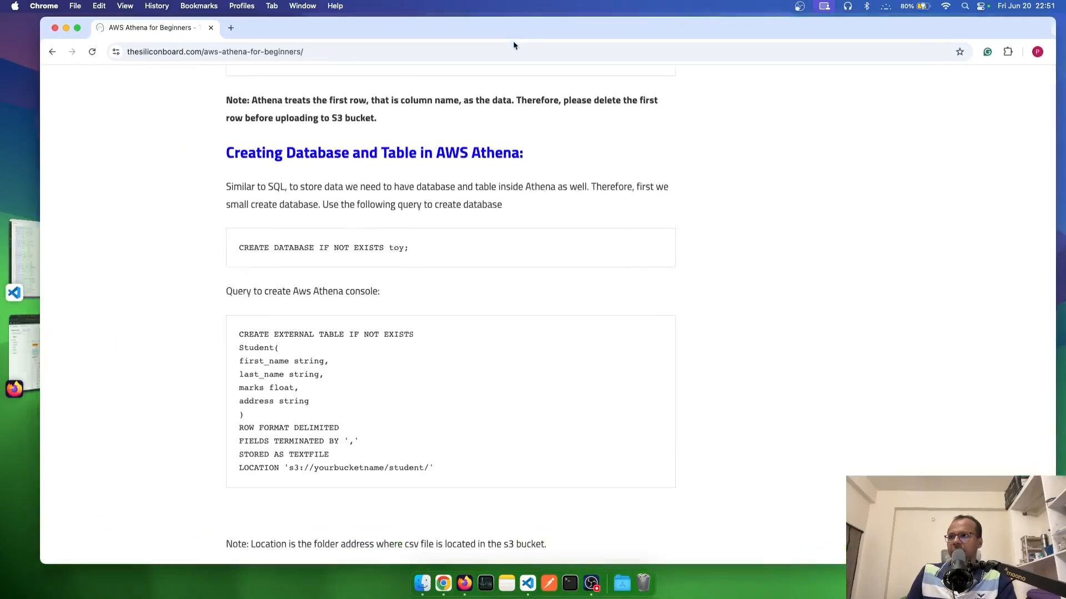
scroll(425, 326, "down", 15)
scroll(427, 328, "up", 6)
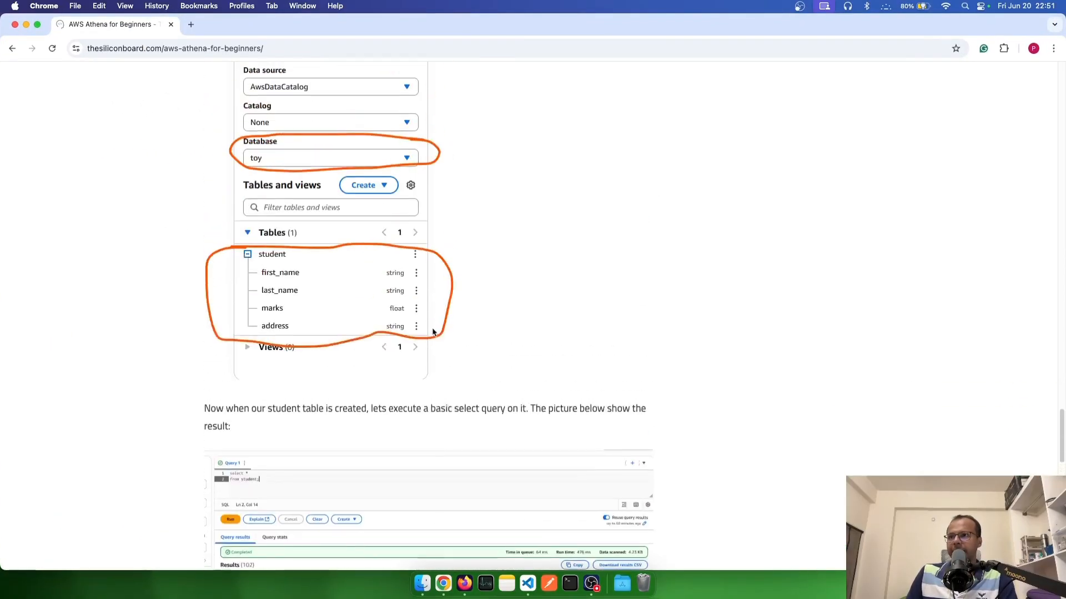
scroll(433, 331, "up", 15)
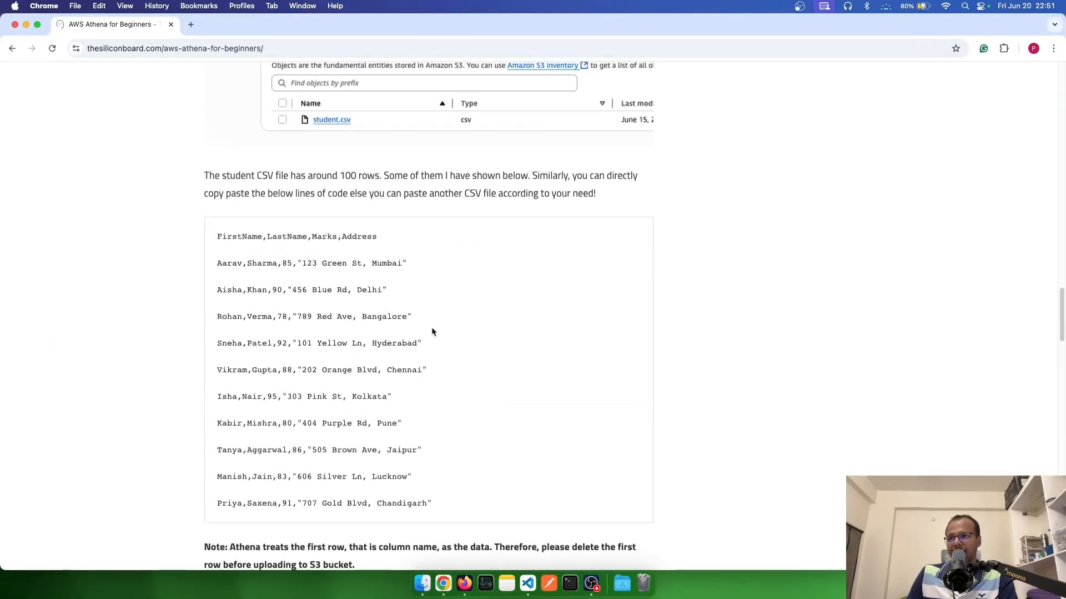